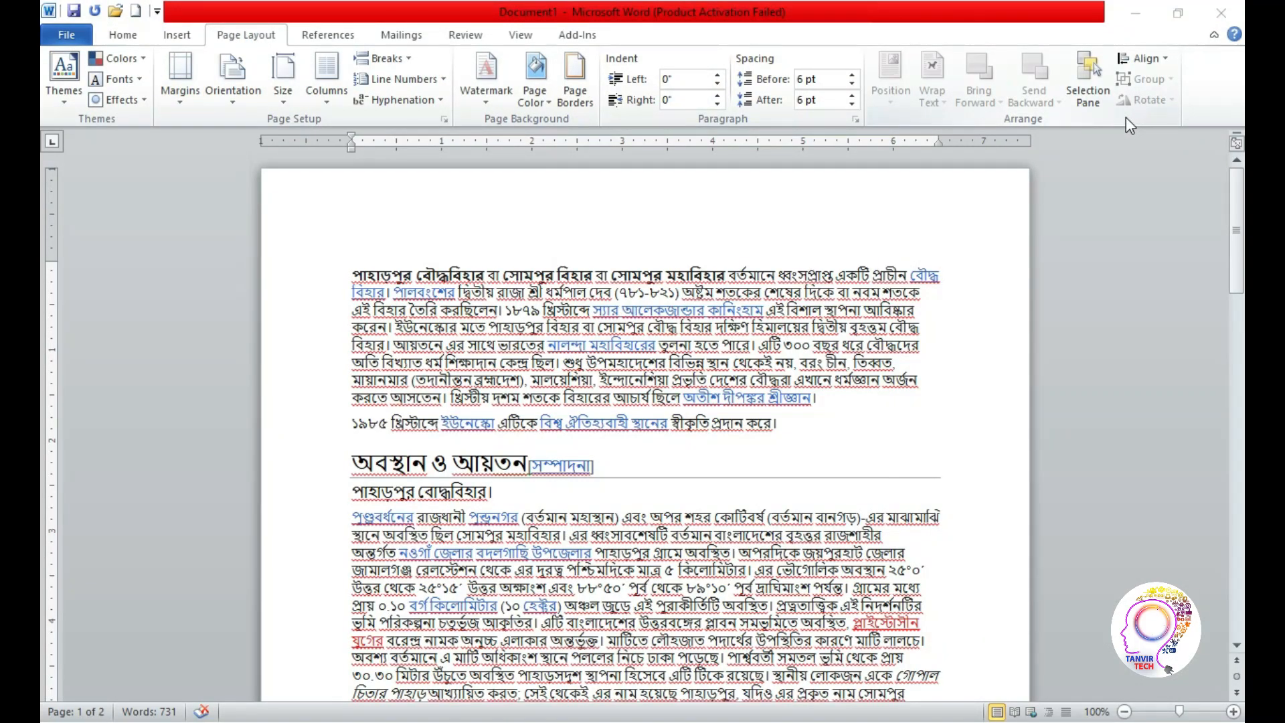
# Examine the available document themes and the preset page margins
pyautogui.click(176, 37)
pyautogui.click(123, 40)
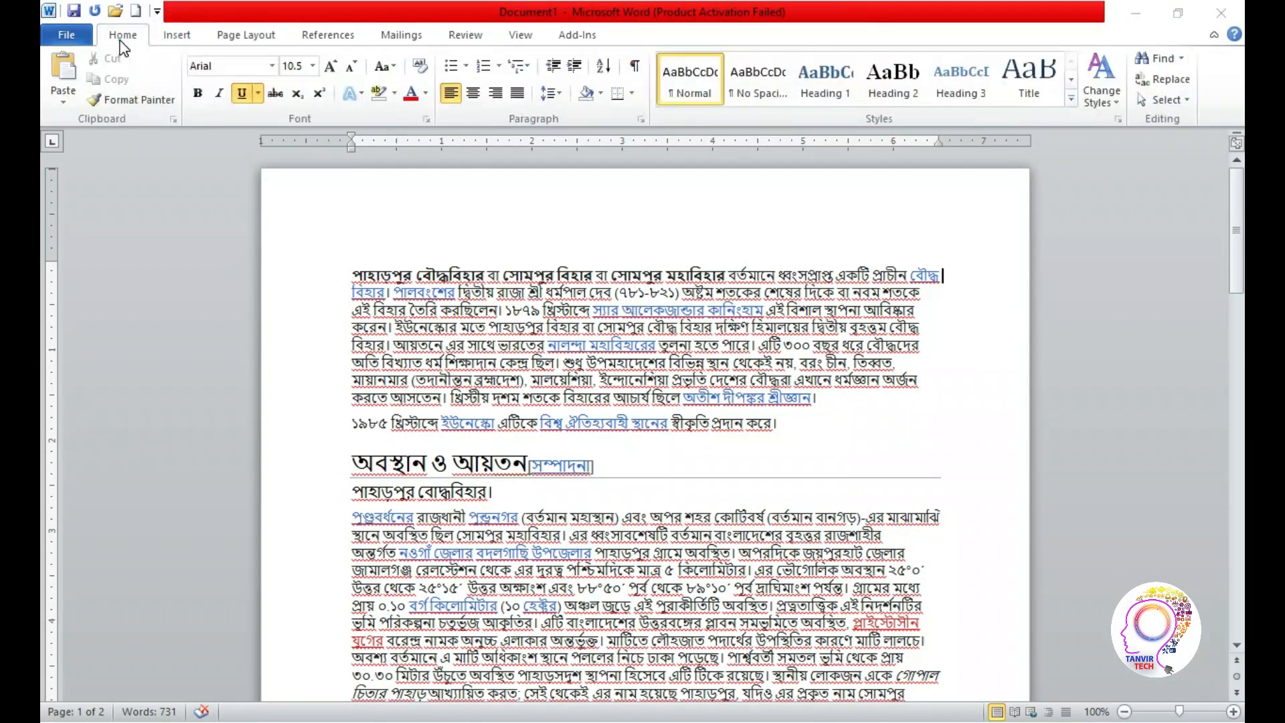
pyautogui.click(176, 35)
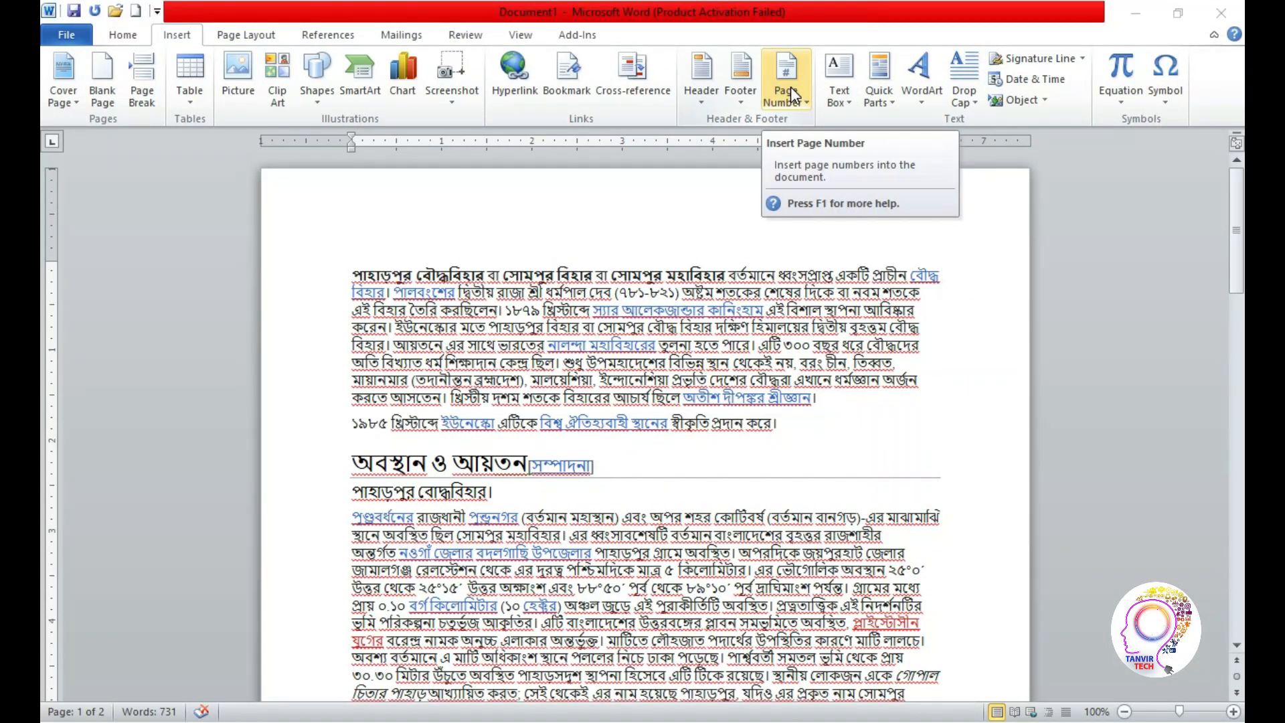
pyautogui.click(249, 40)
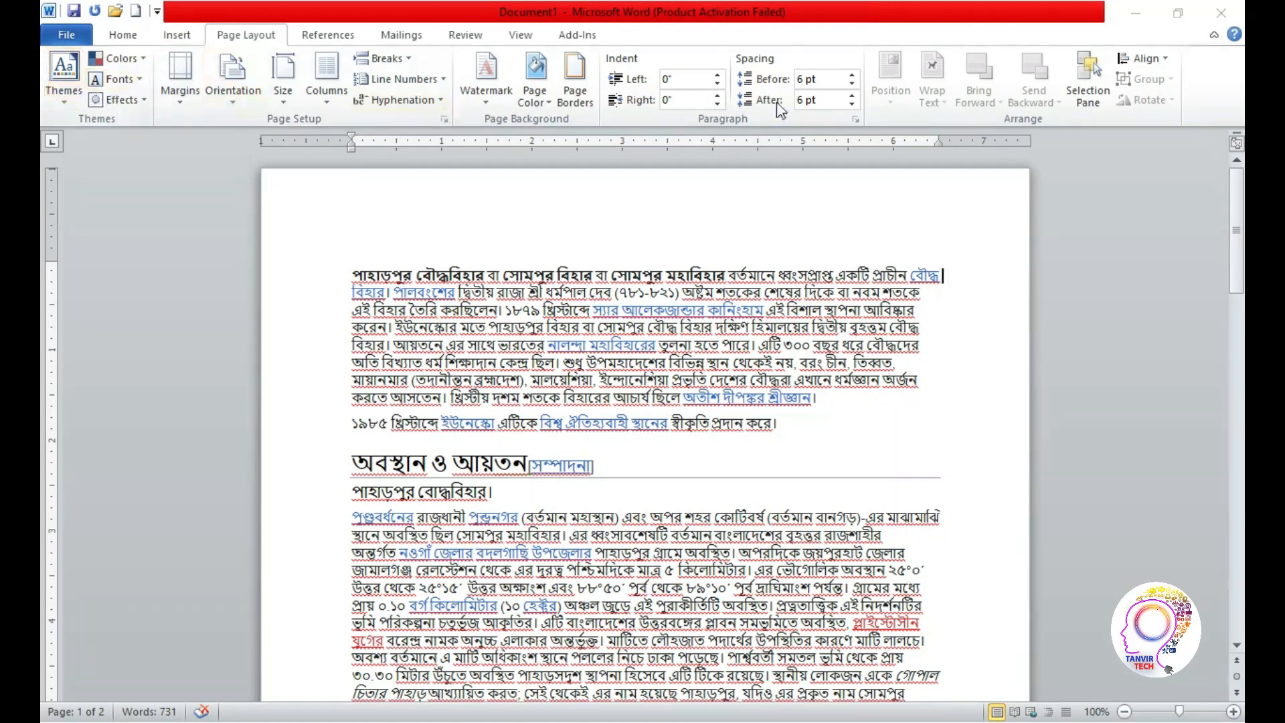
pyautogui.moveTo(1236, 223)
pyautogui.mouseDown()
pyautogui.moveTo(1236, 268)
pyautogui.moveTo(1236, 213)
pyautogui.mouseUp()
pyautogui.click(57, 103)
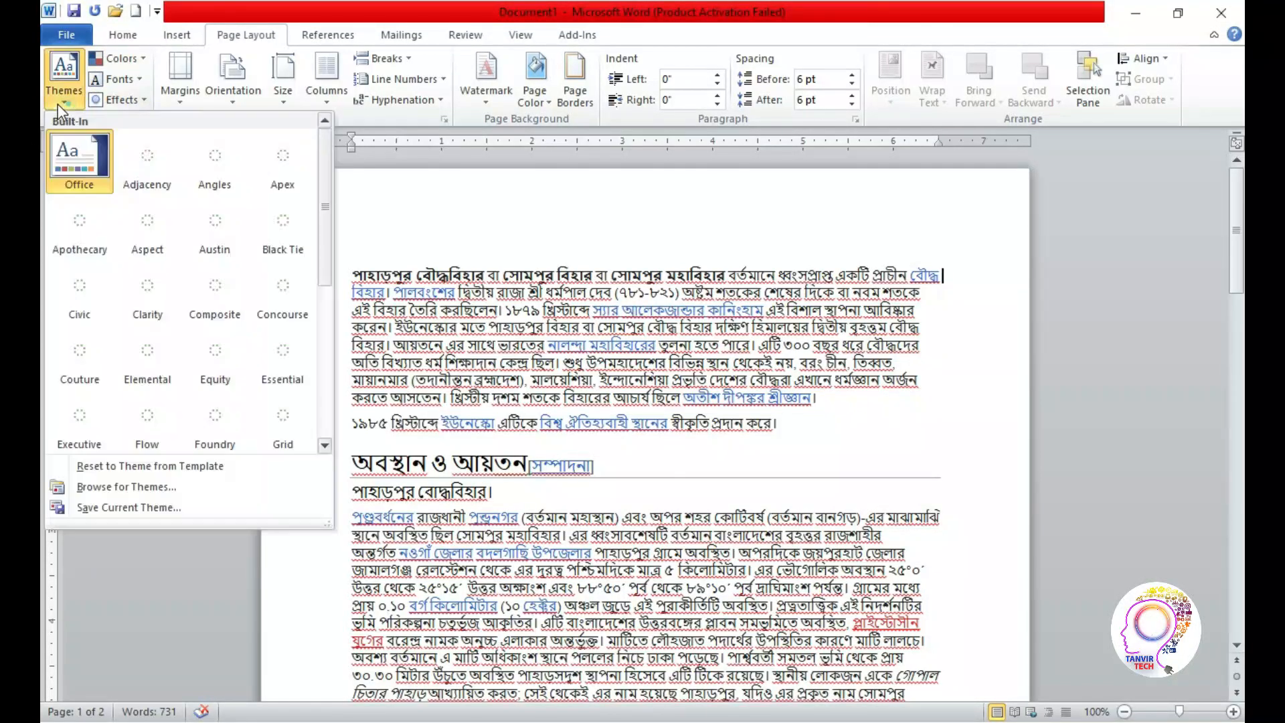
pyautogui.click(57, 103)
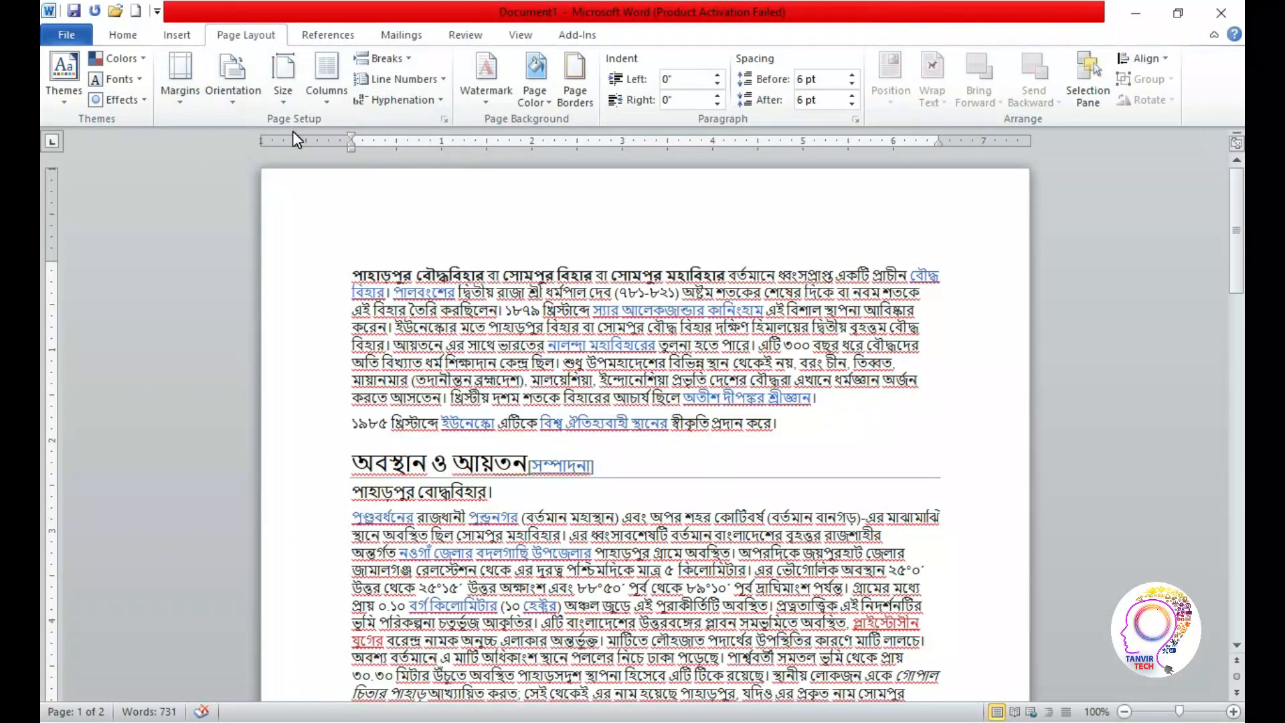
pyautogui.click(176, 101)
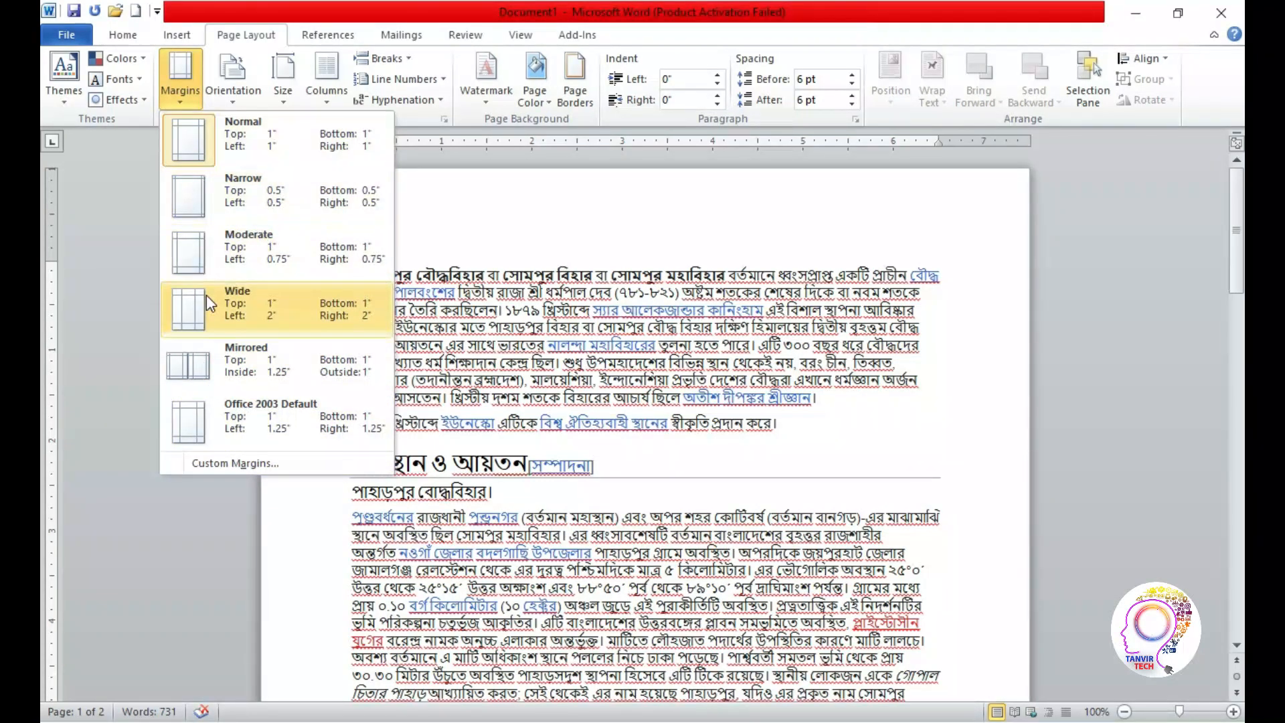
pyautogui.click(185, 124)
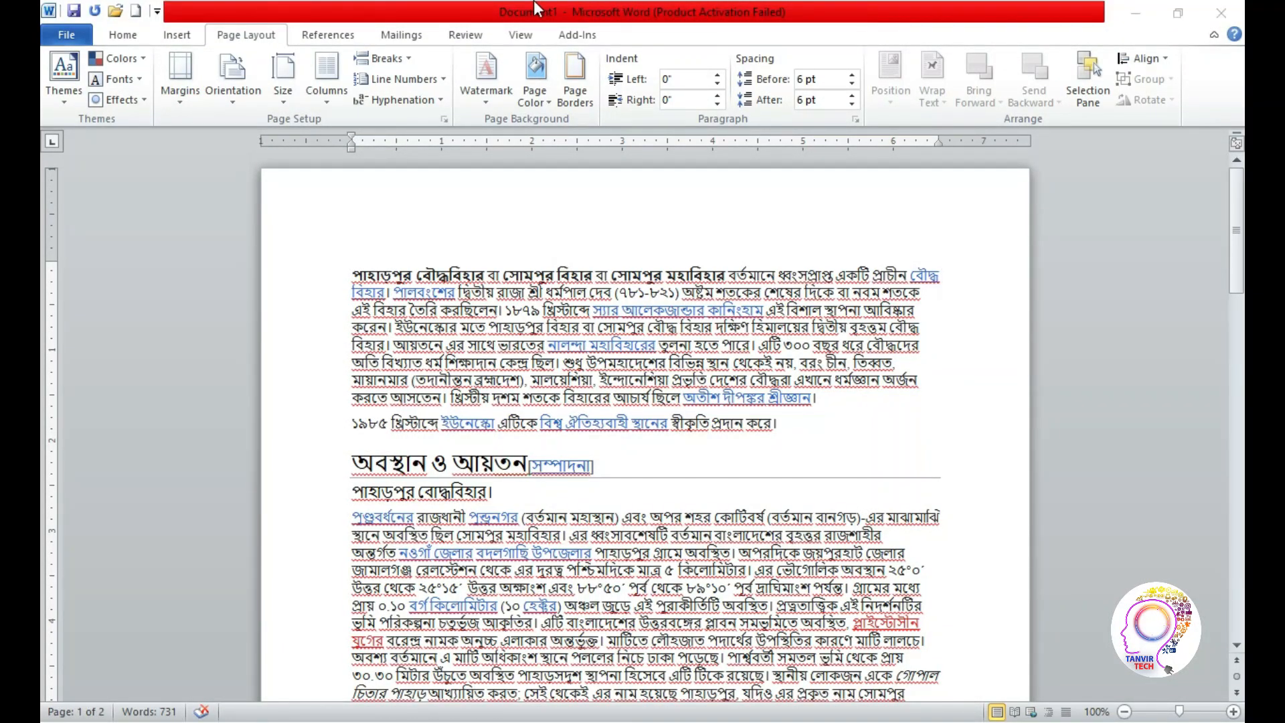
# Switch to Photoshop and place two horizontal and two vertical guides about 60 px inside the canvas edges
pyautogui.press('super')
pyautogui.click(563, 4)
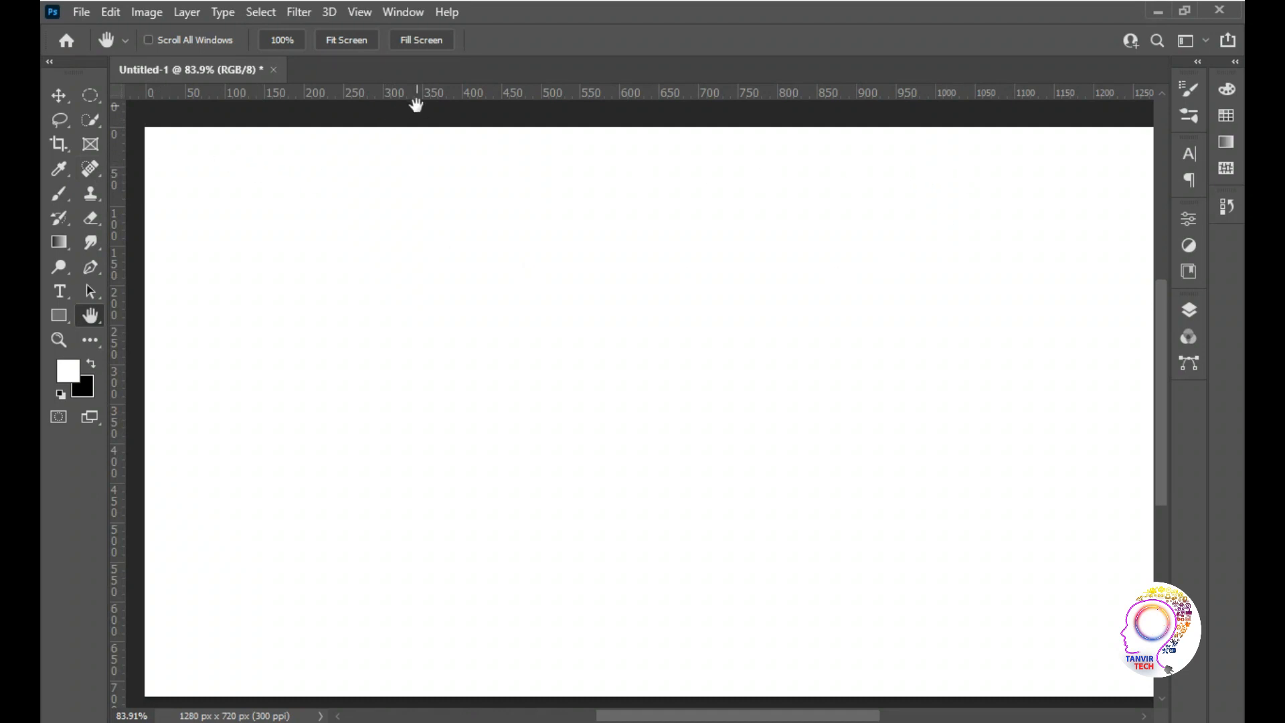
pyautogui.moveTo(417, 94); pyautogui.dragTo(418, 178)
pyautogui.moveTo(118, 268); pyautogui.dragTo(193, 281)
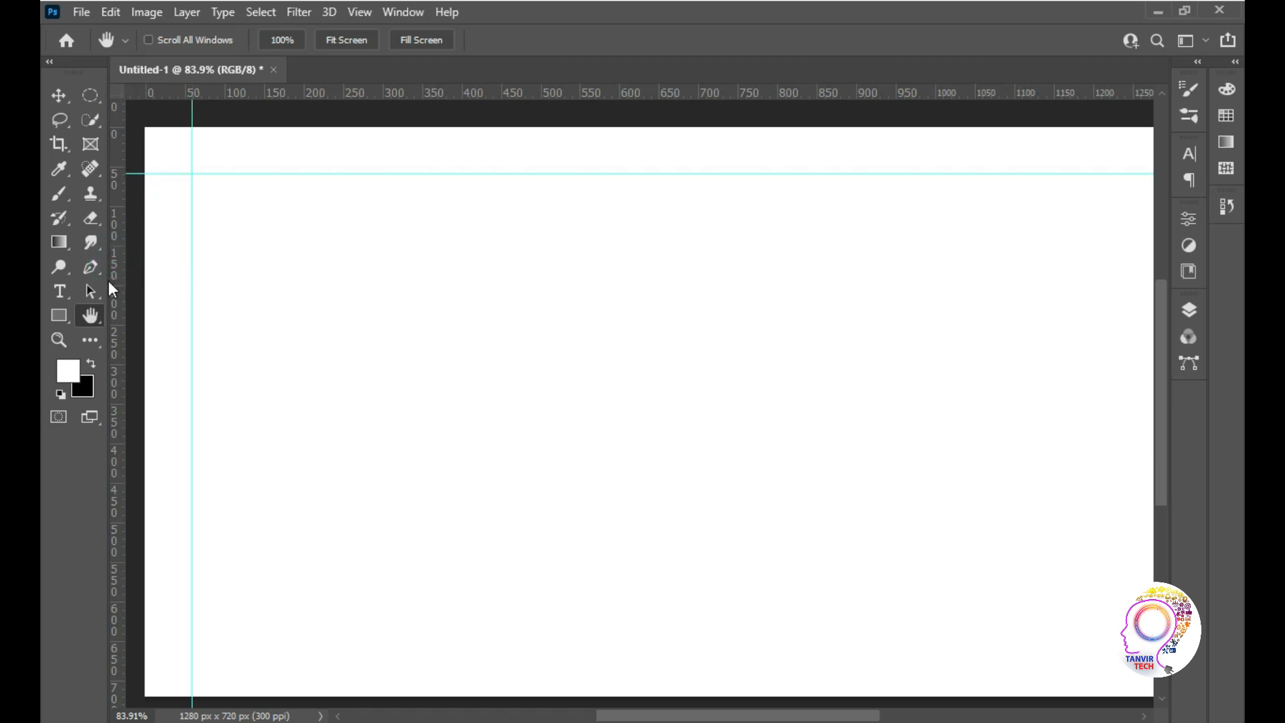
pyautogui.moveTo(120, 312); pyautogui.dragTo(1107, 339)
pyautogui.moveTo(443, 94); pyautogui.dragTo(493, 652)
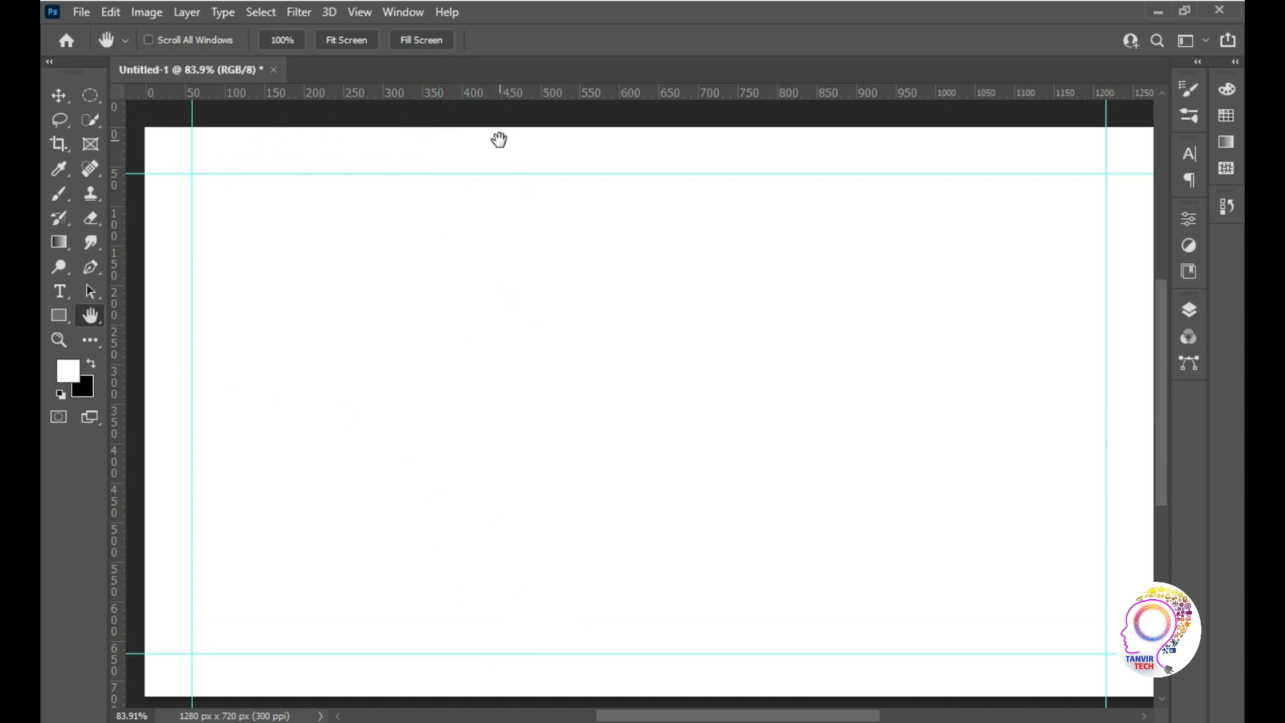
pyautogui.click(157, 404)
# Switch to the Word document and apply the Moderate margin preset, followed by the Narrow preset
pyautogui.press('super')
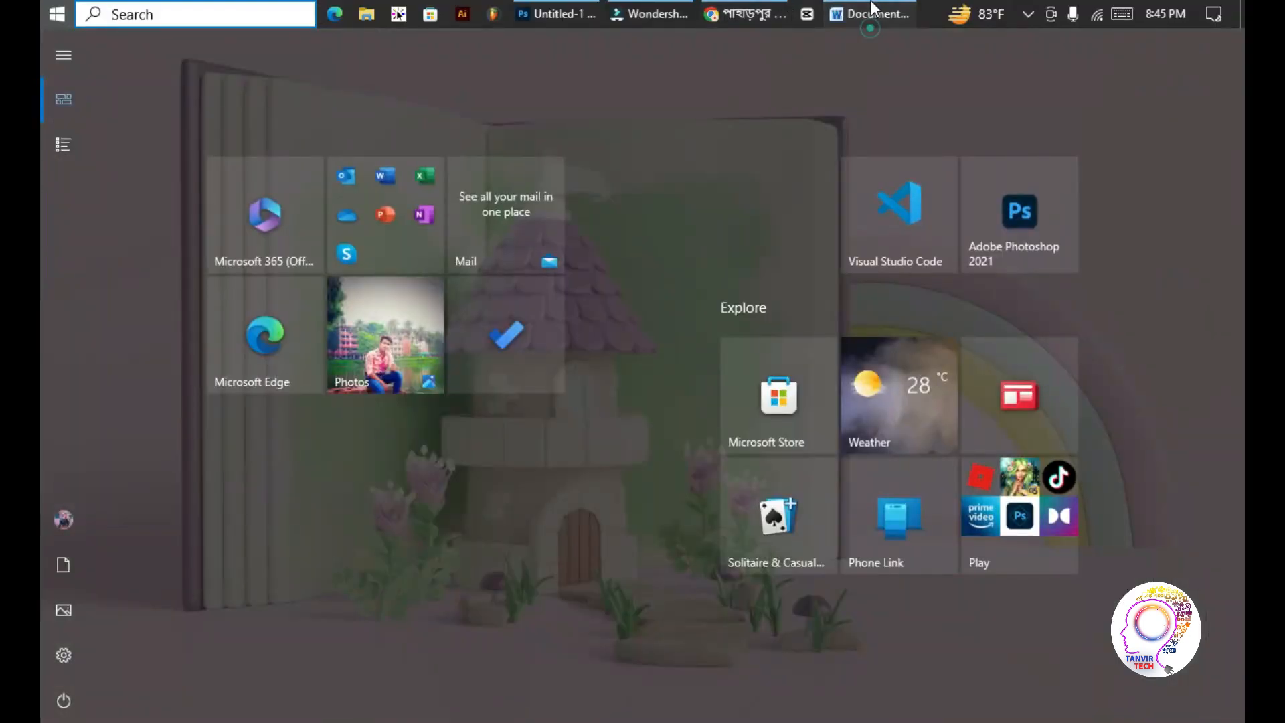
pyautogui.click(872, 12)
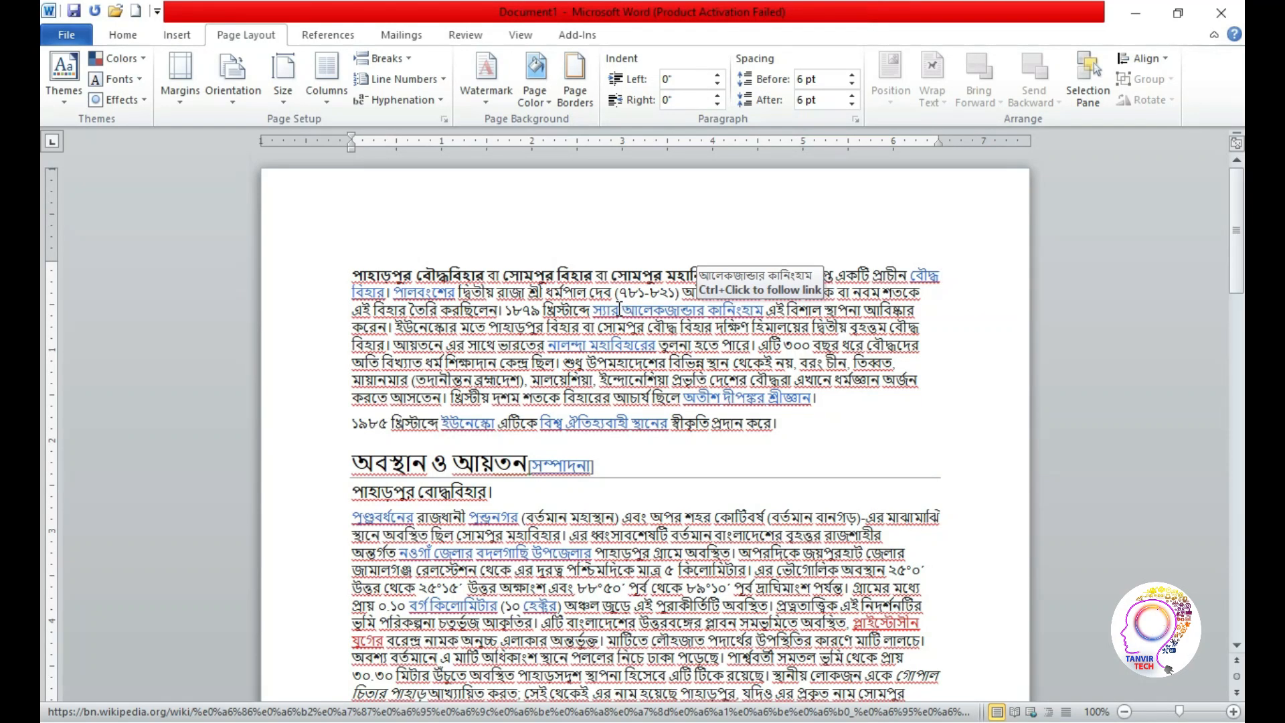
pyautogui.click(180, 101)
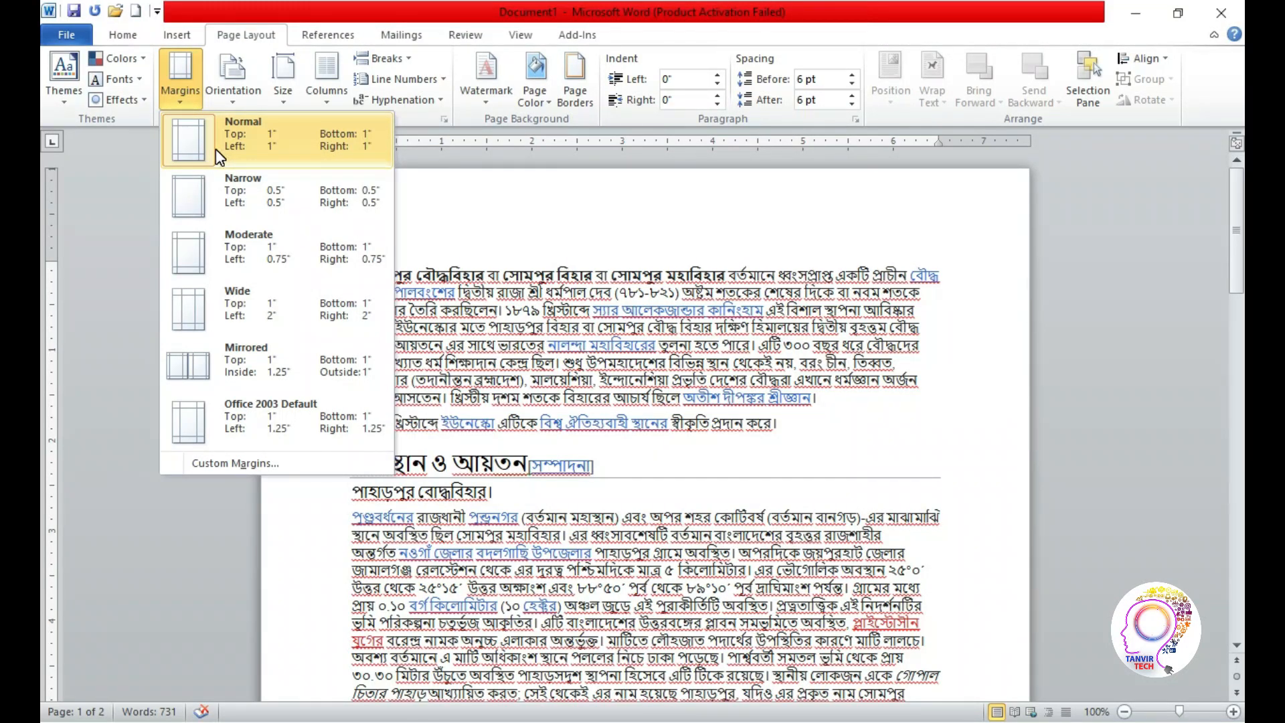
pyautogui.click(264, 274)
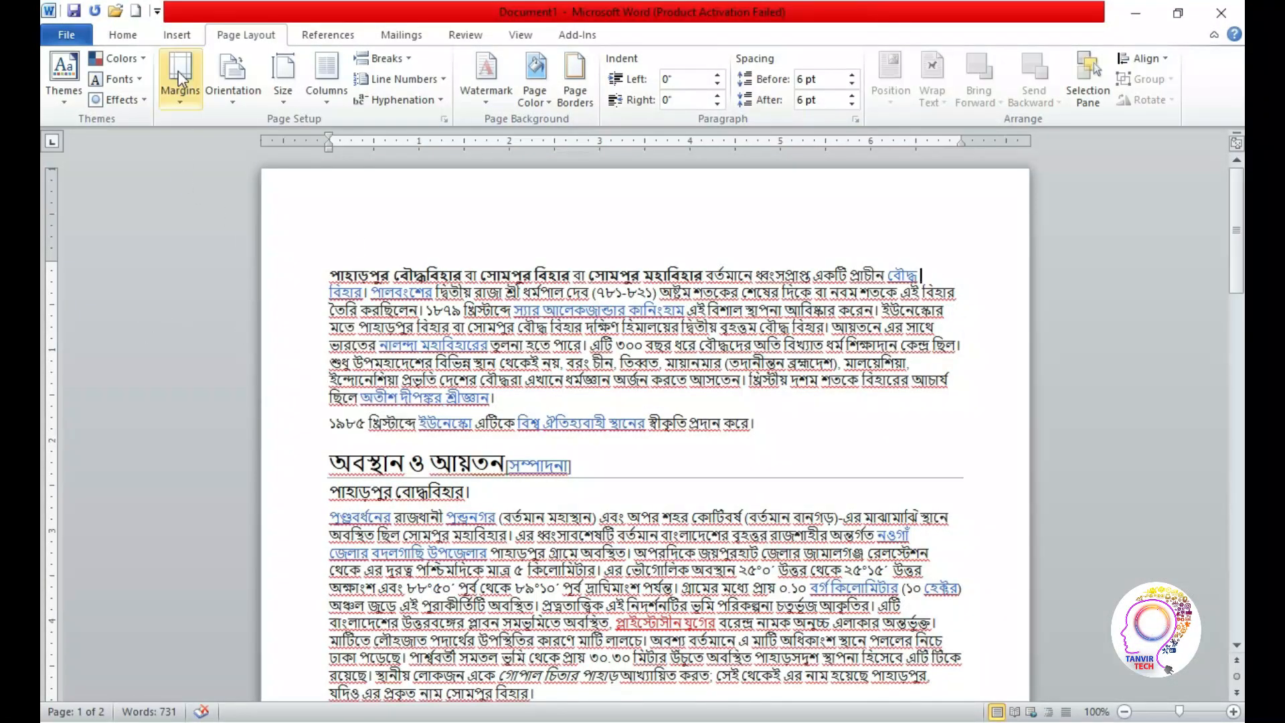
pyautogui.click(180, 94)
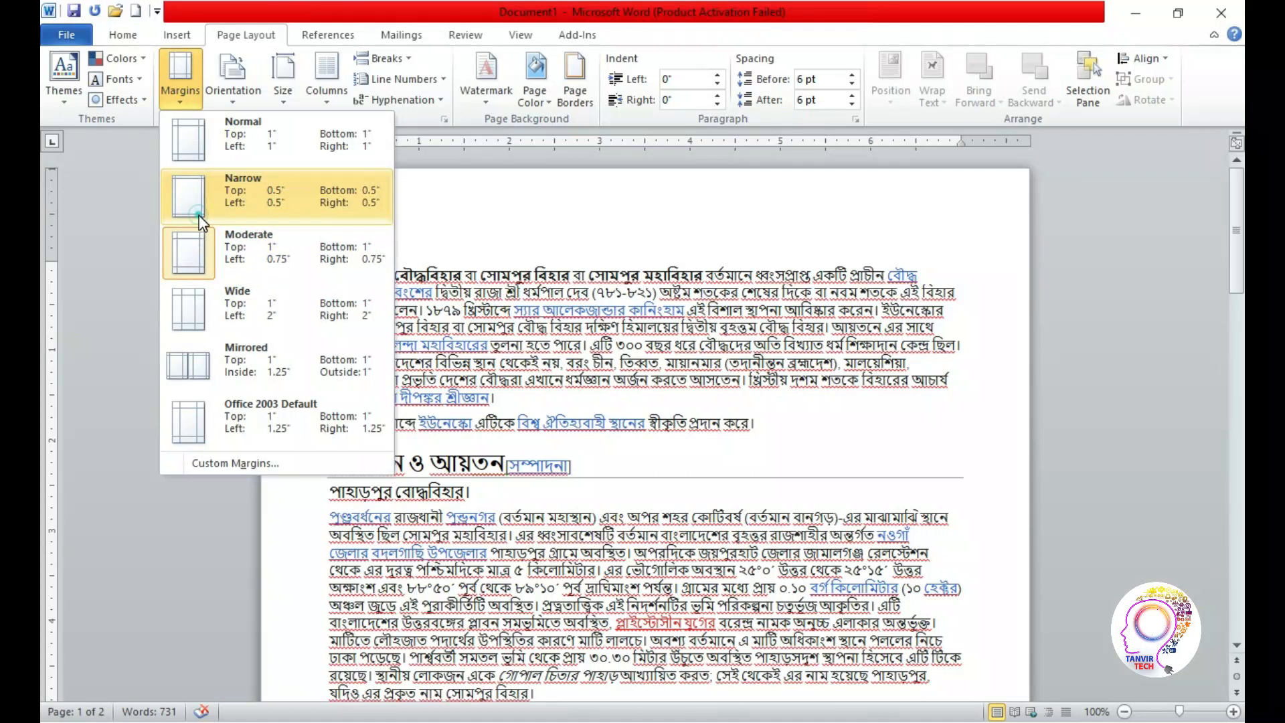
pyautogui.click(199, 215)
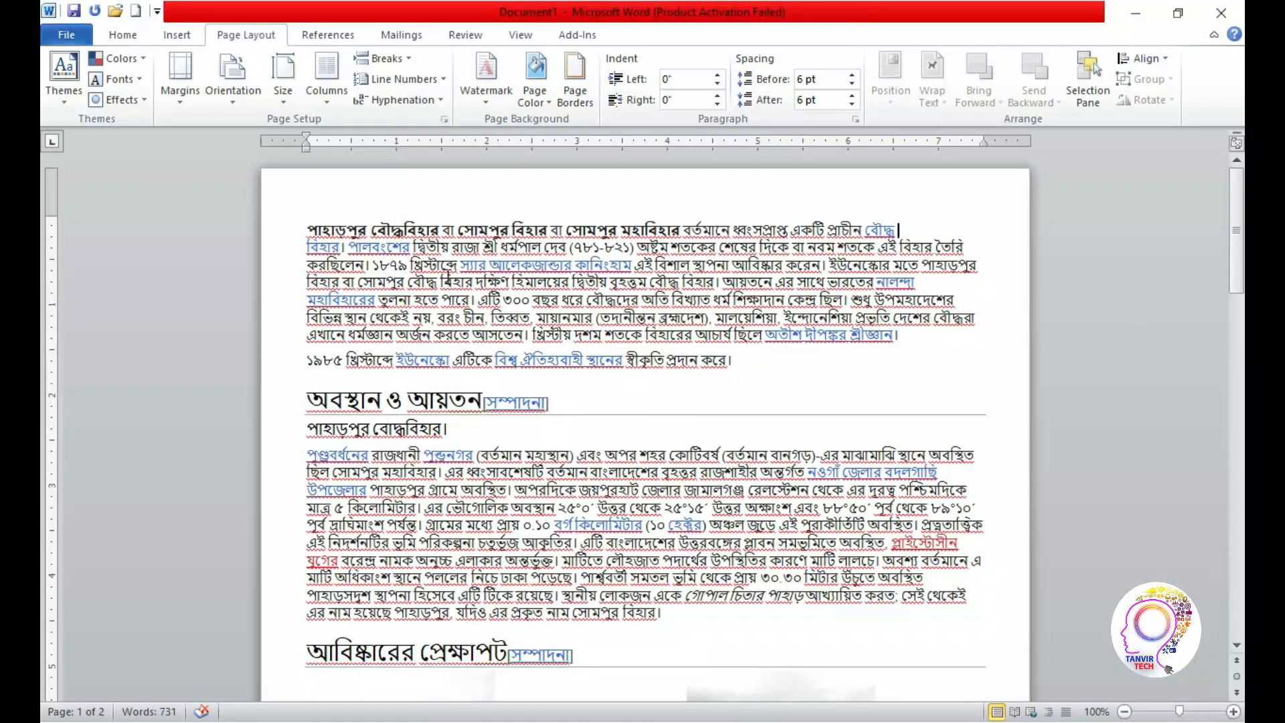
# Apply the Wide margin preset to the document, followed by the Normal preset
pyautogui.click(180, 87)
pyautogui.click(204, 328)
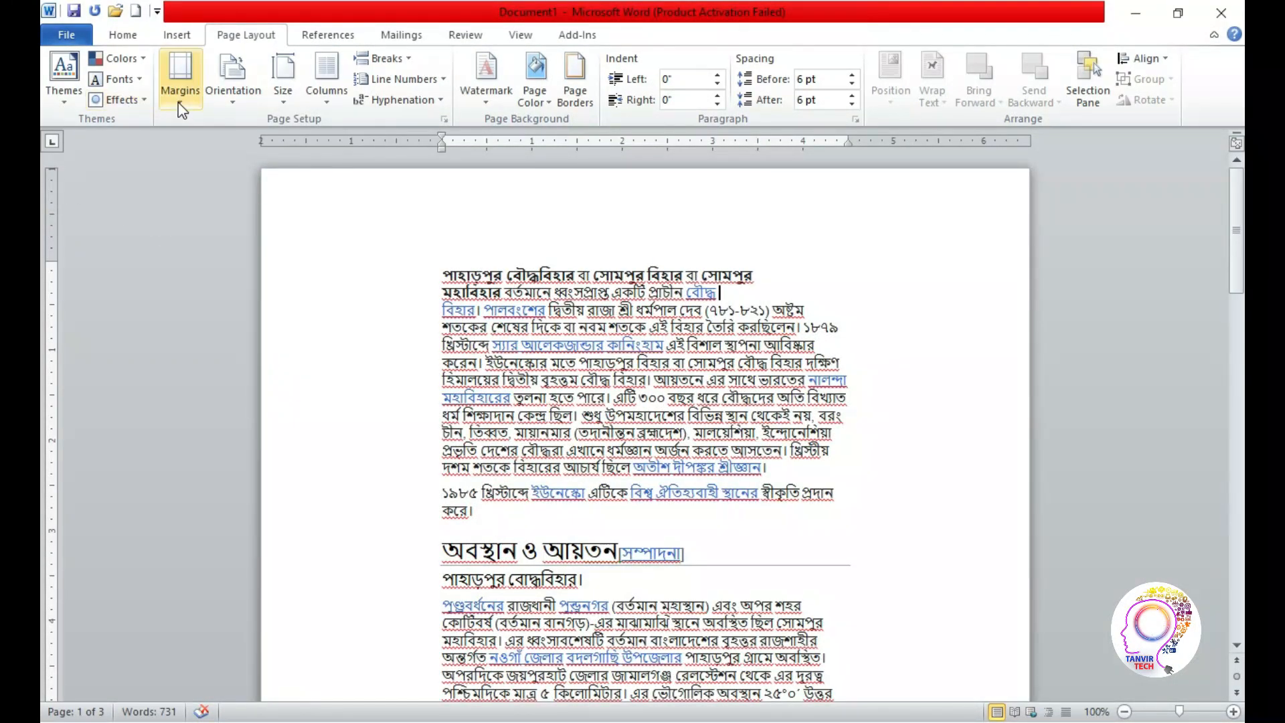
pyautogui.click(180, 84)
pyautogui.click(241, 134)
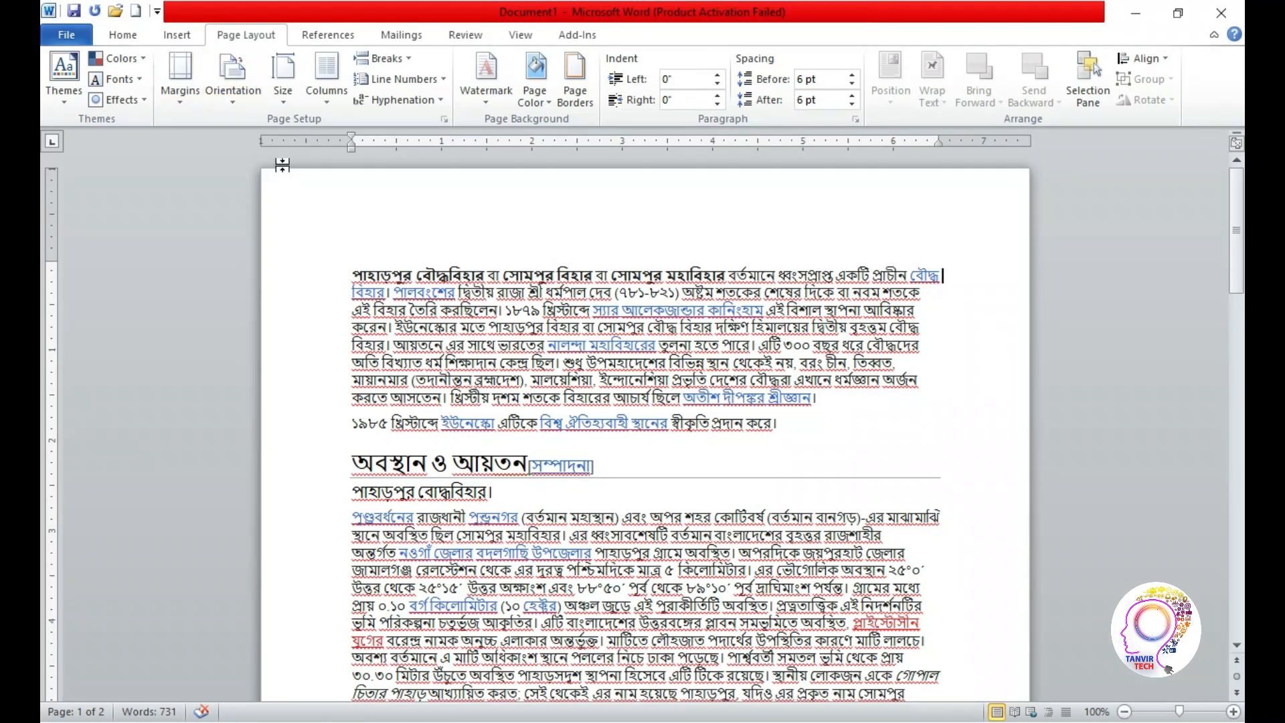
# Switch to Photoshop and draw an upright rectangle of 256 × 398 px near the middle of the canvas
pyautogui.click(234, 102)
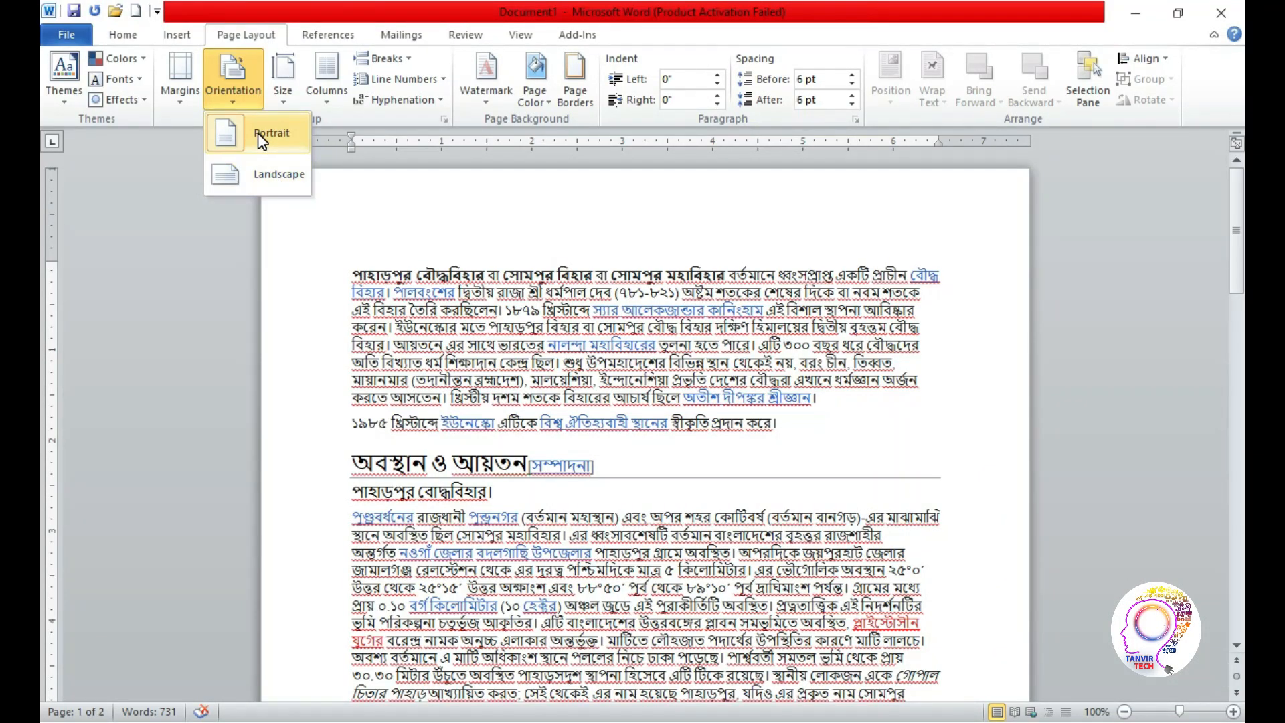
pyautogui.press('super')
pyautogui.click(556, 17)
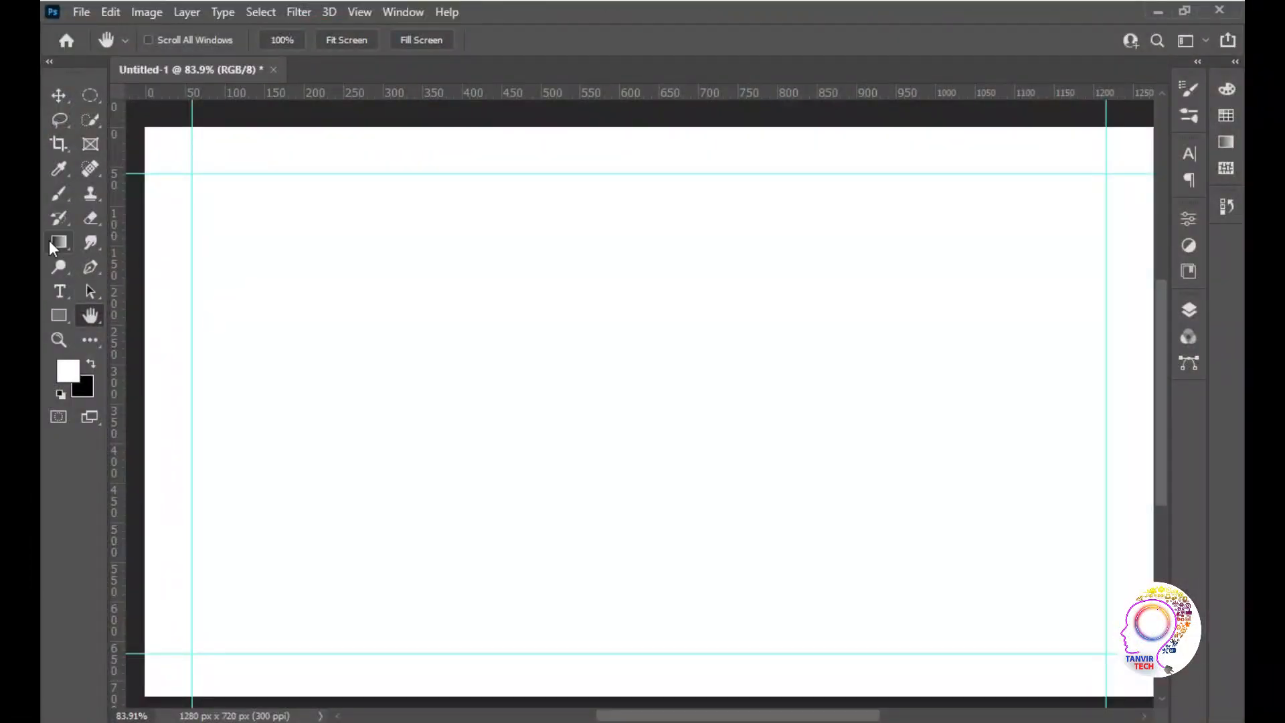
pyautogui.click(67, 311)
pyautogui.rightClick(55, 323)
pyautogui.click(124, 309)
pyautogui.moveTo(482, 221); pyautogui.dragTo(684, 537)
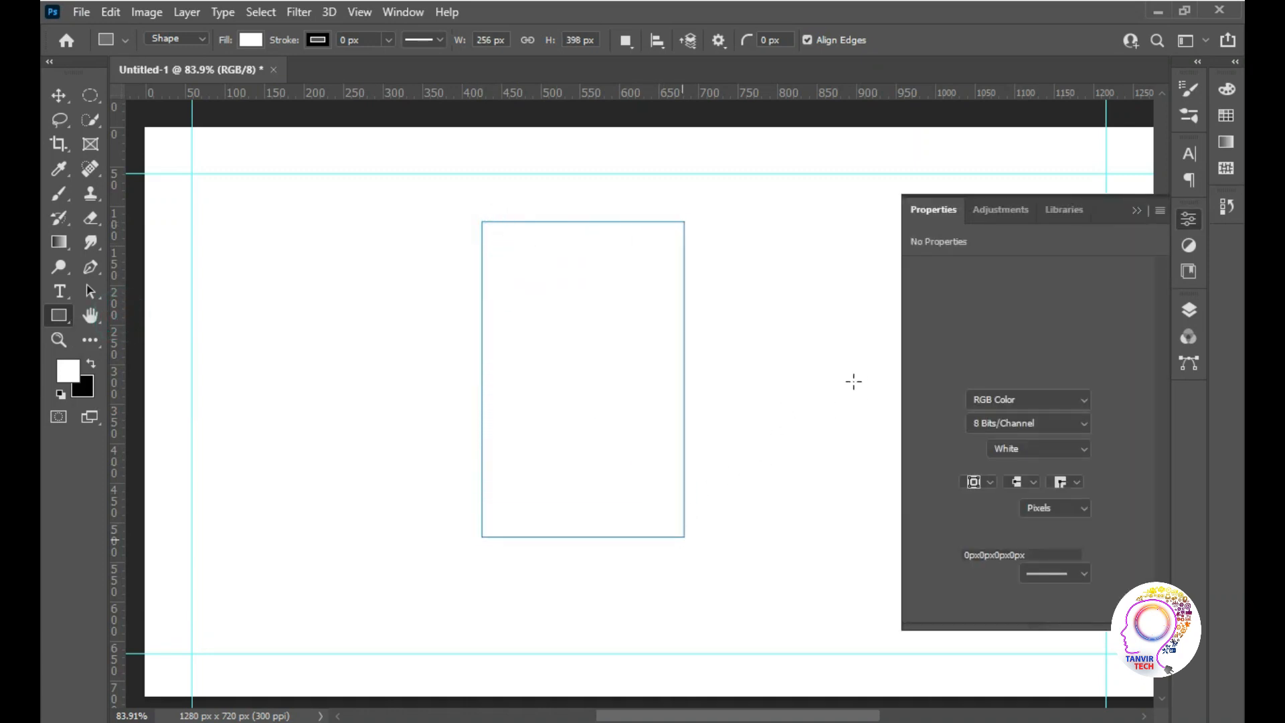
# Fill the upright rectangle with the teal green recently used colour and deselect it
pyautogui.click(972, 405)
pyautogui.click(961, 504)
pyautogui.click(67, 94)
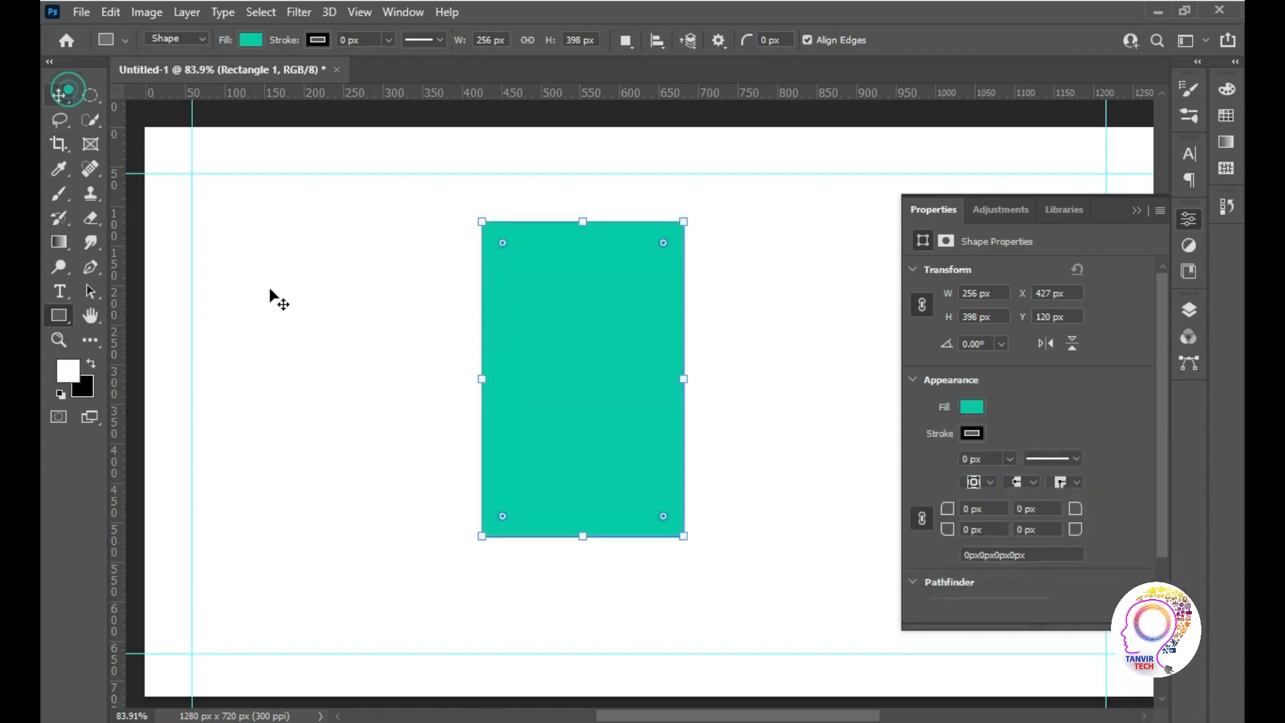
pyautogui.click(272, 293)
# Draw a horizontal rectangle of 340 × 186 px overlapping the upright one and fill it with the same teal green
pyautogui.click(59, 315)
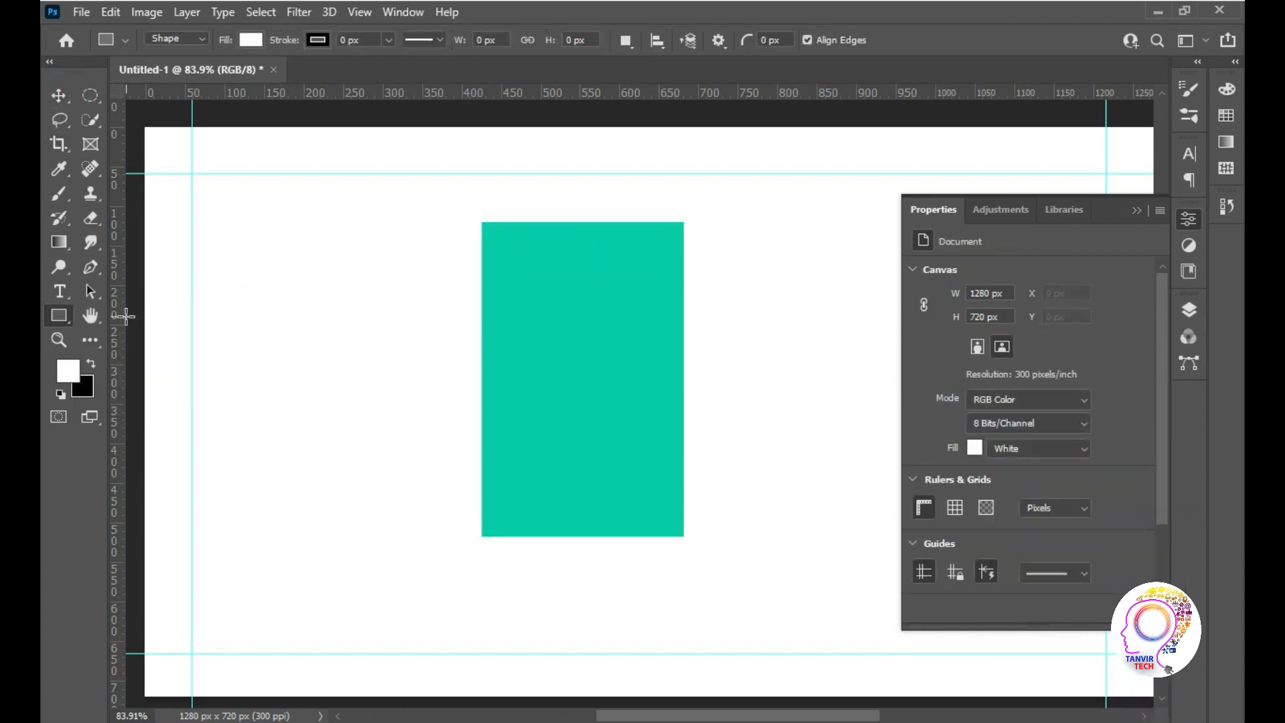
pyautogui.click(59, 315)
pyautogui.click(143, 312)
pyautogui.moveTo(241, 287); pyautogui.dragTo(510, 433)
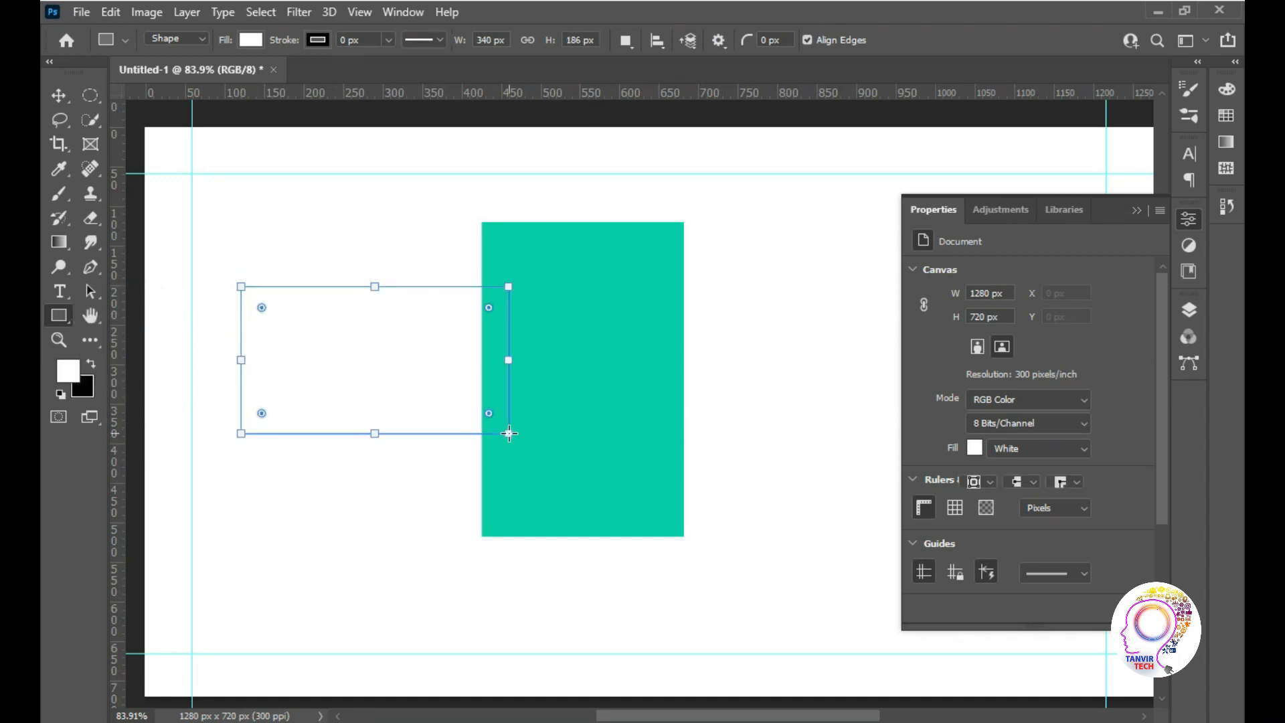
pyautogui.click(967, 407)
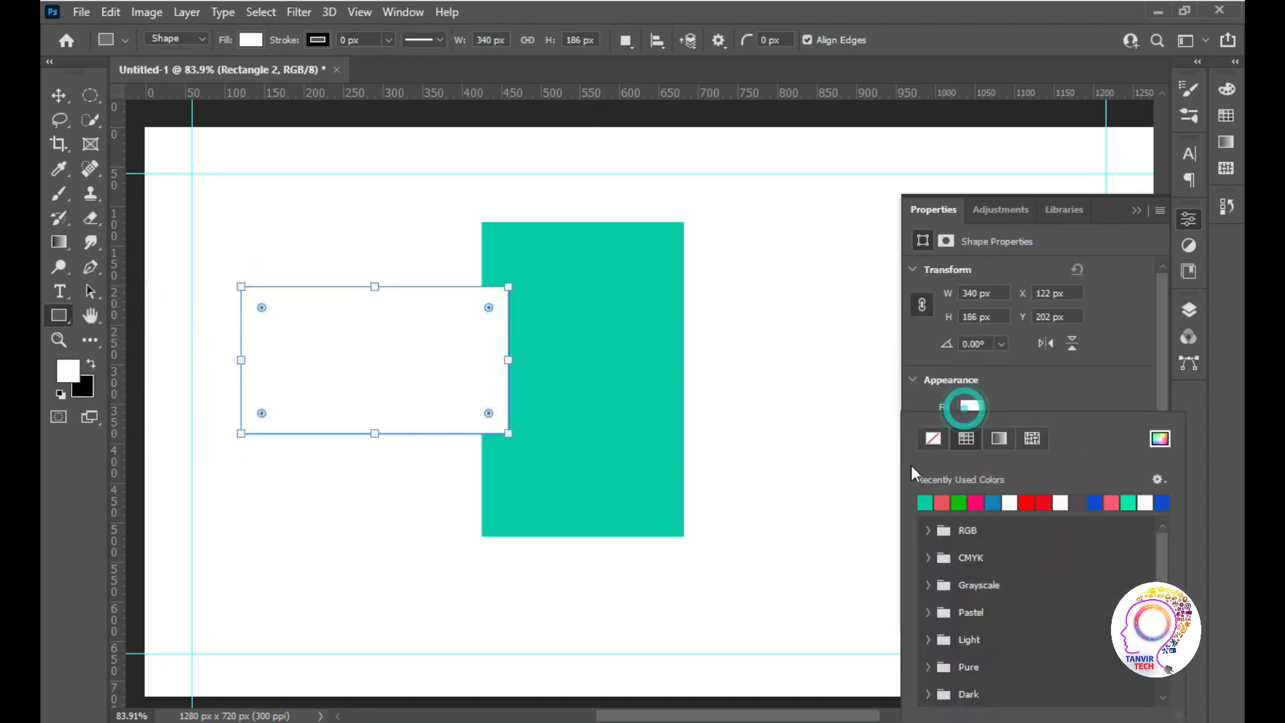
pyautogui.click(924, 502)
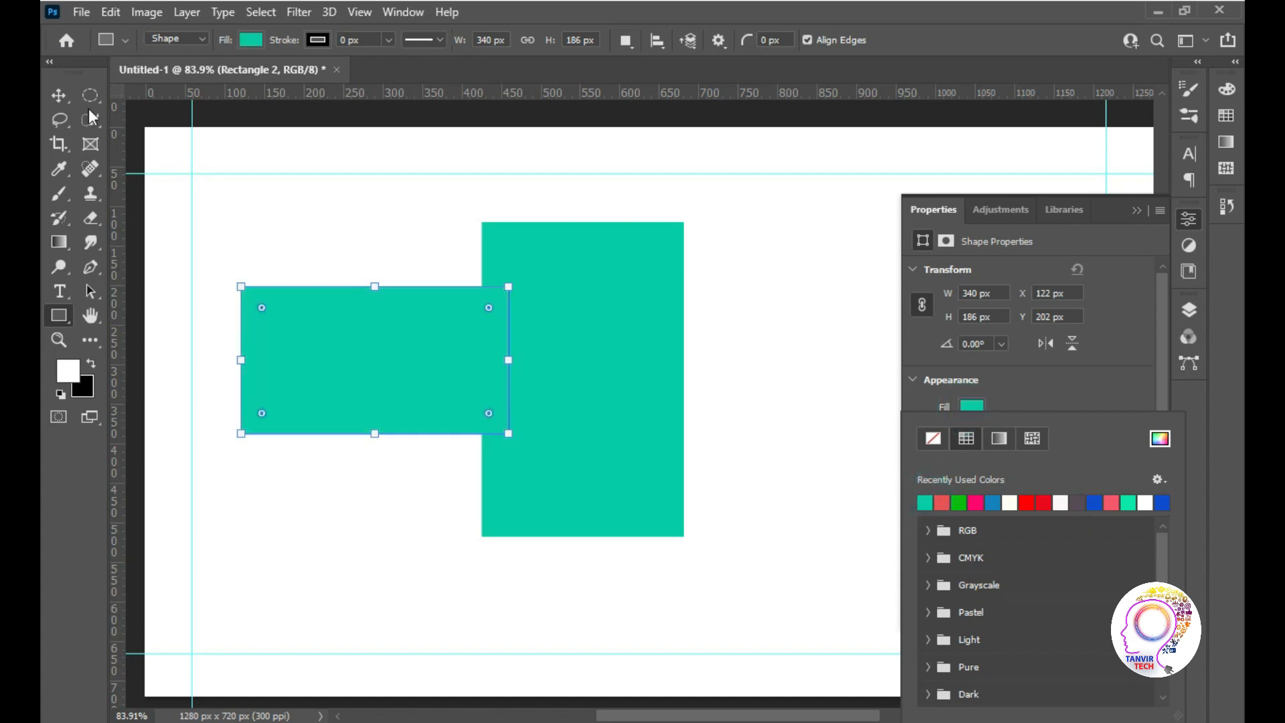
pyautogui.click(60, 95)
pyautogui.click(350, 227)
# Move the horizontal rectangle to the right of the upright one, leaving a small gap between them
pyautogui.moveTo(383, 341); pyautogui.dragTo(887, 375)
pyautogui.click(1137, 210)
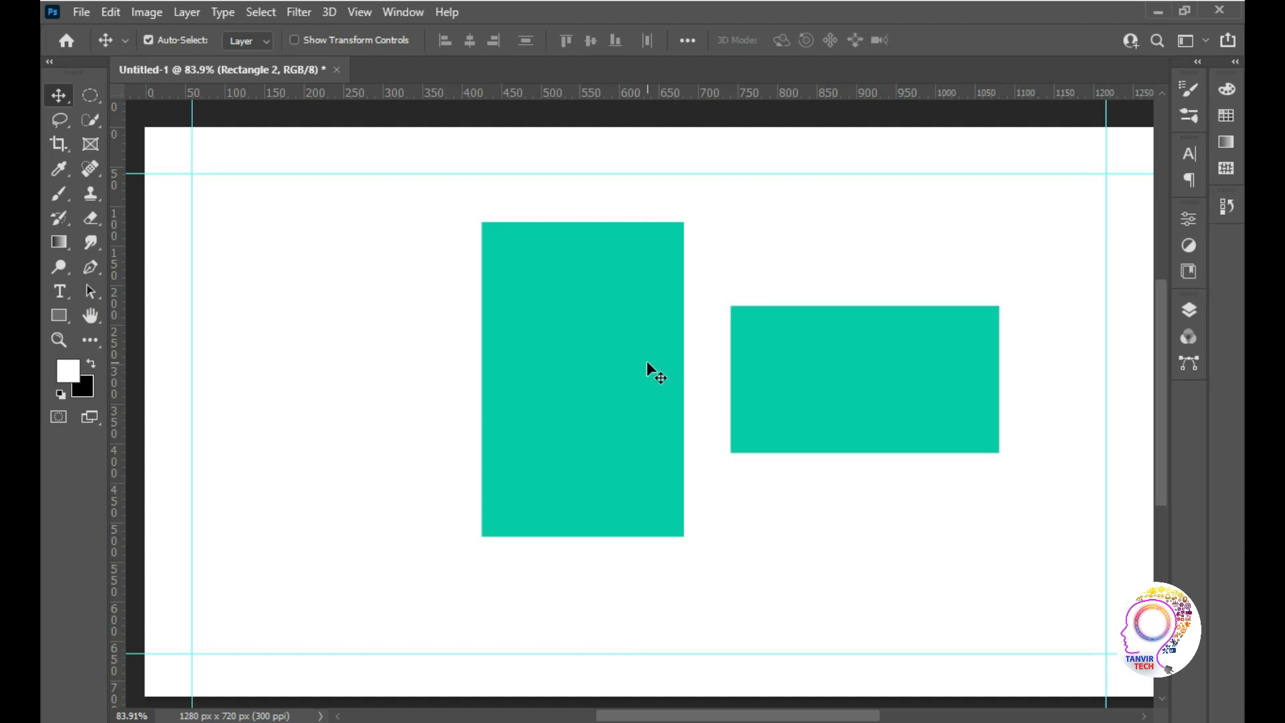
pyautogui.moveTo(934, 379); pyautogui.dragTo(910, 379)
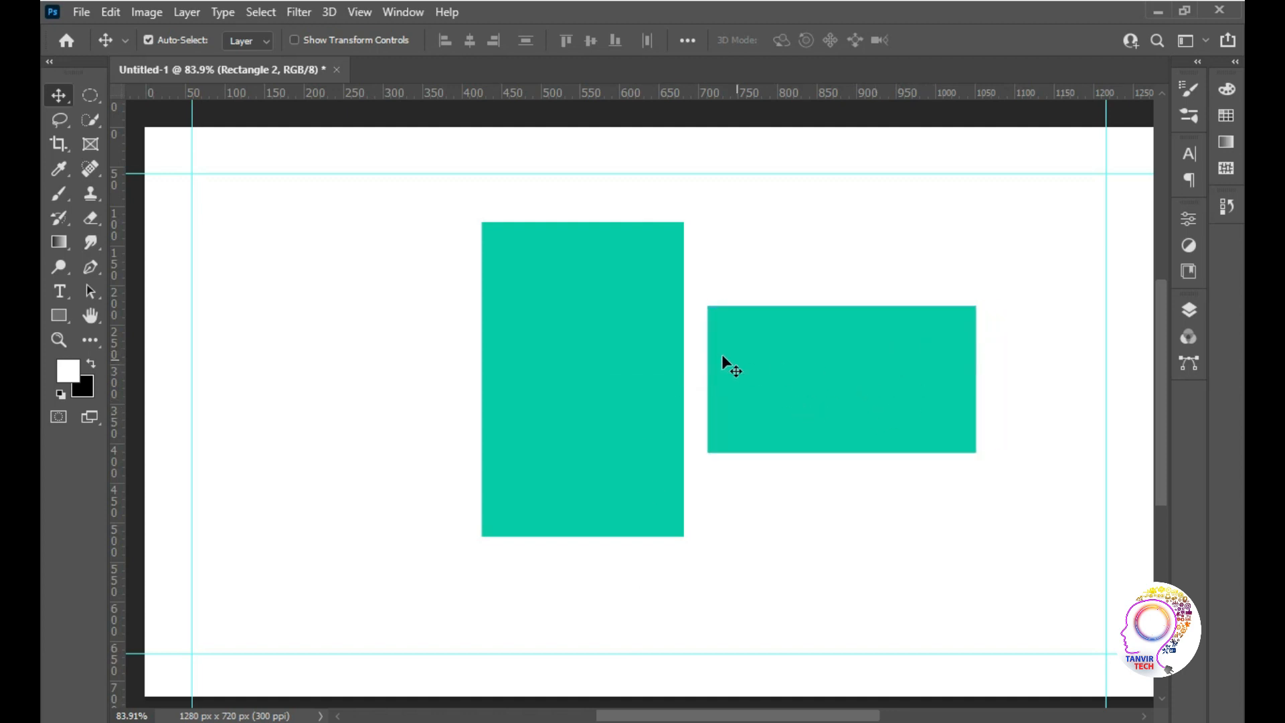
# Switch to the Word document and set the page orientation to Landscape, followed by Portrait
pyautogui.press('super')
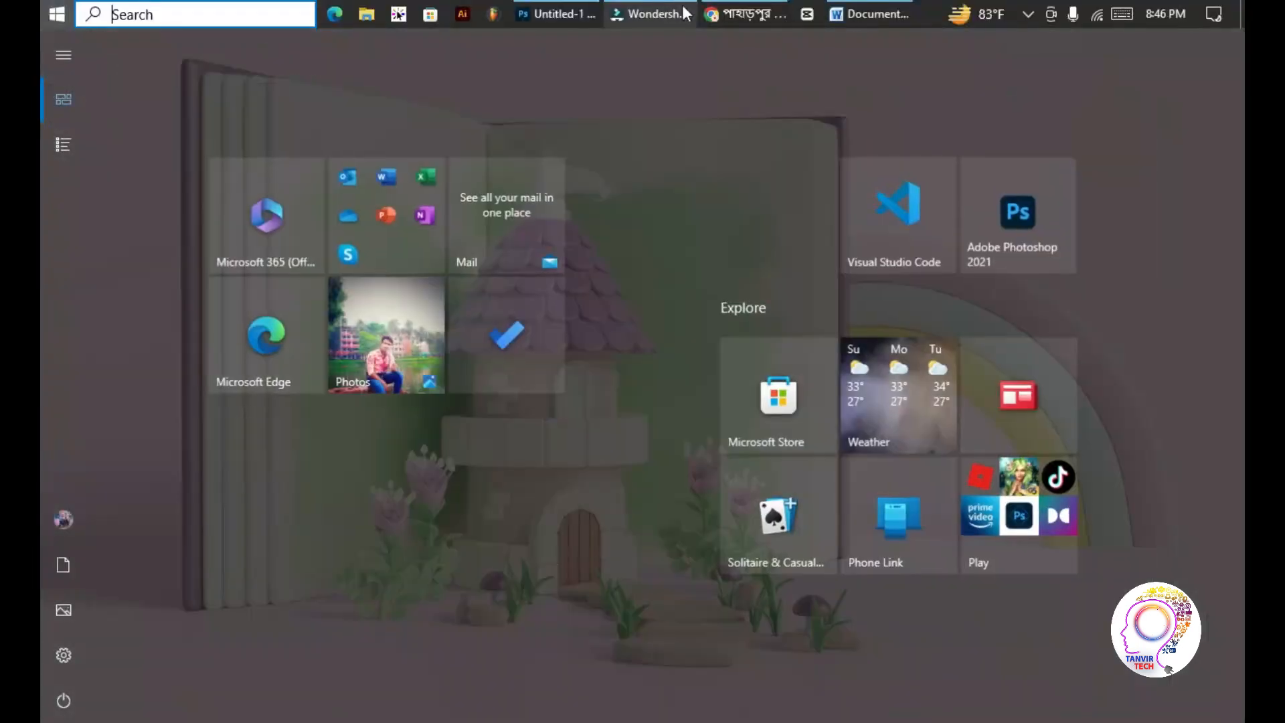
pyautogui.click(842, 24)
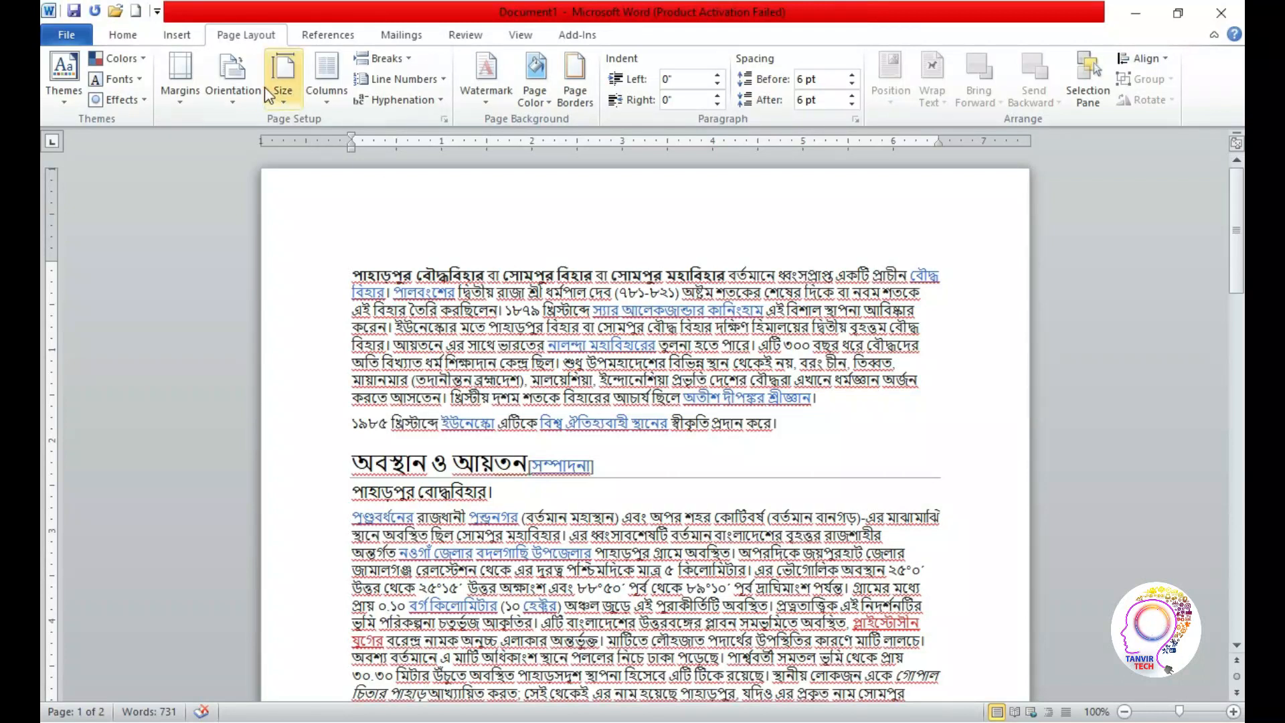
pyautogui.click(234, 93)
pyautogui.click(270, 184)
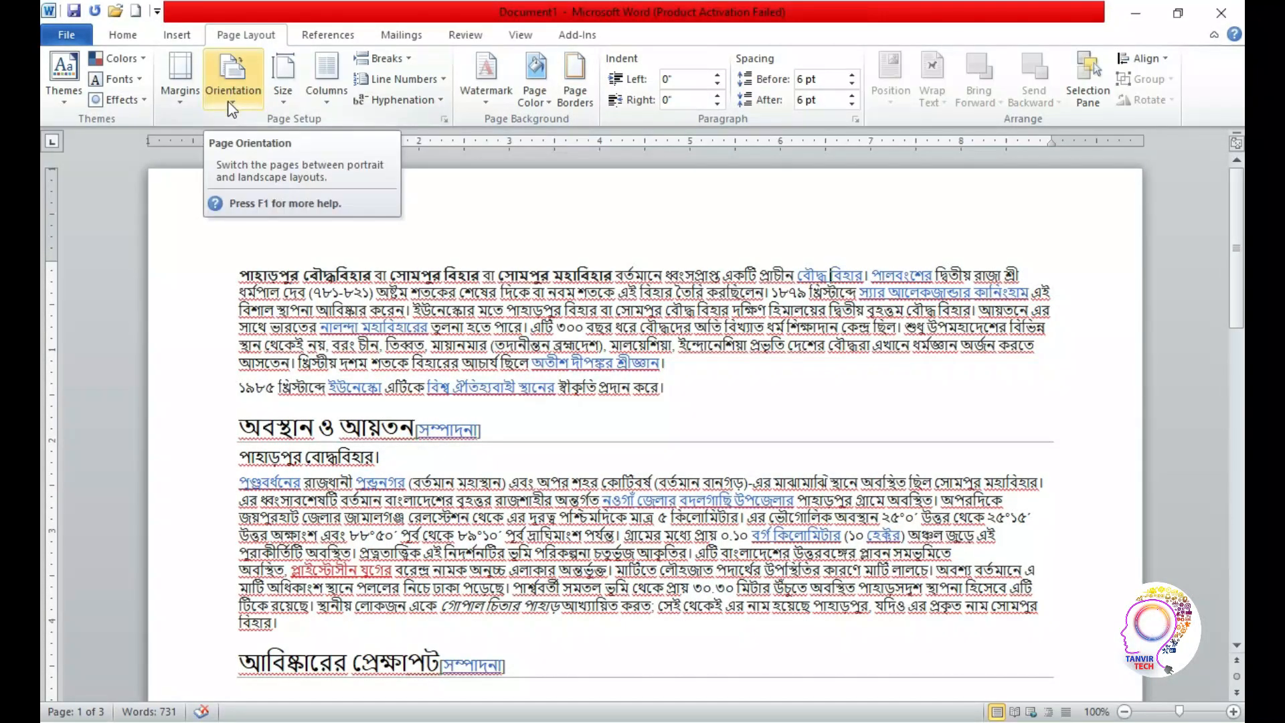
pyautogui.click(233, 84)
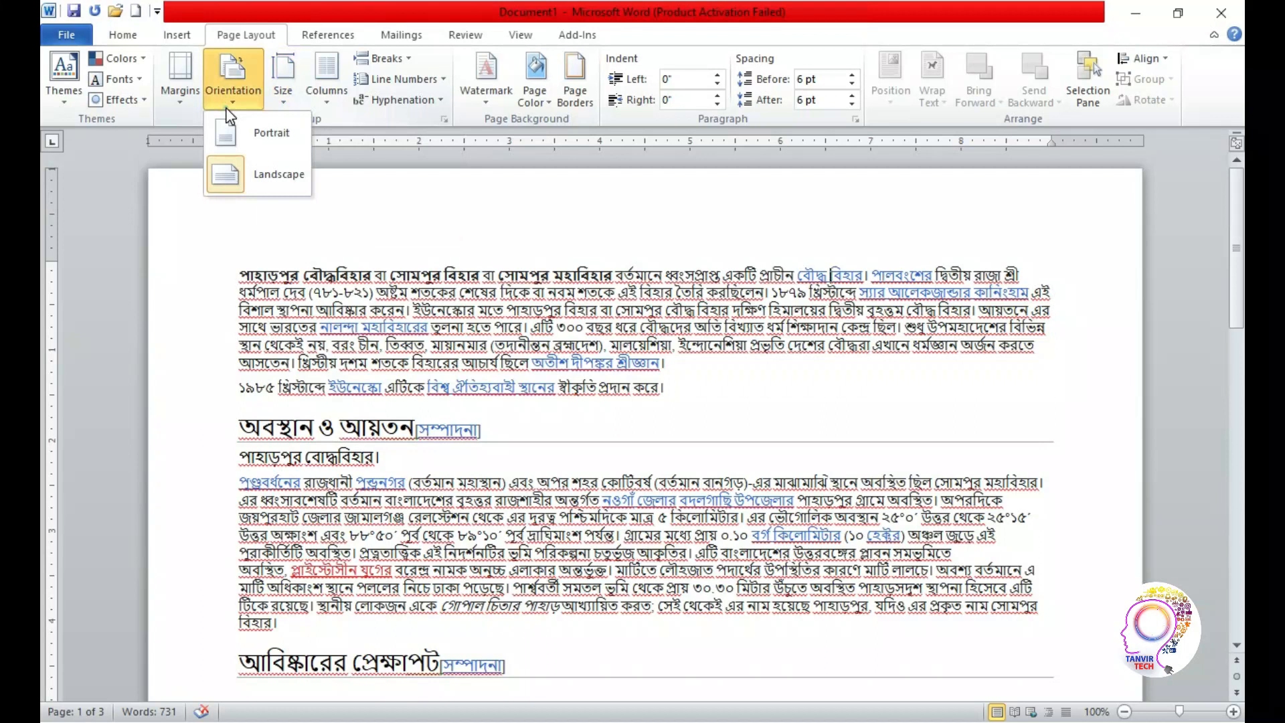
pyautogui.click(230, 134)
# Set the document's paper size to Letter, followed by A4 (8.27" × 11.69")
pyautogui.click(280, 107)
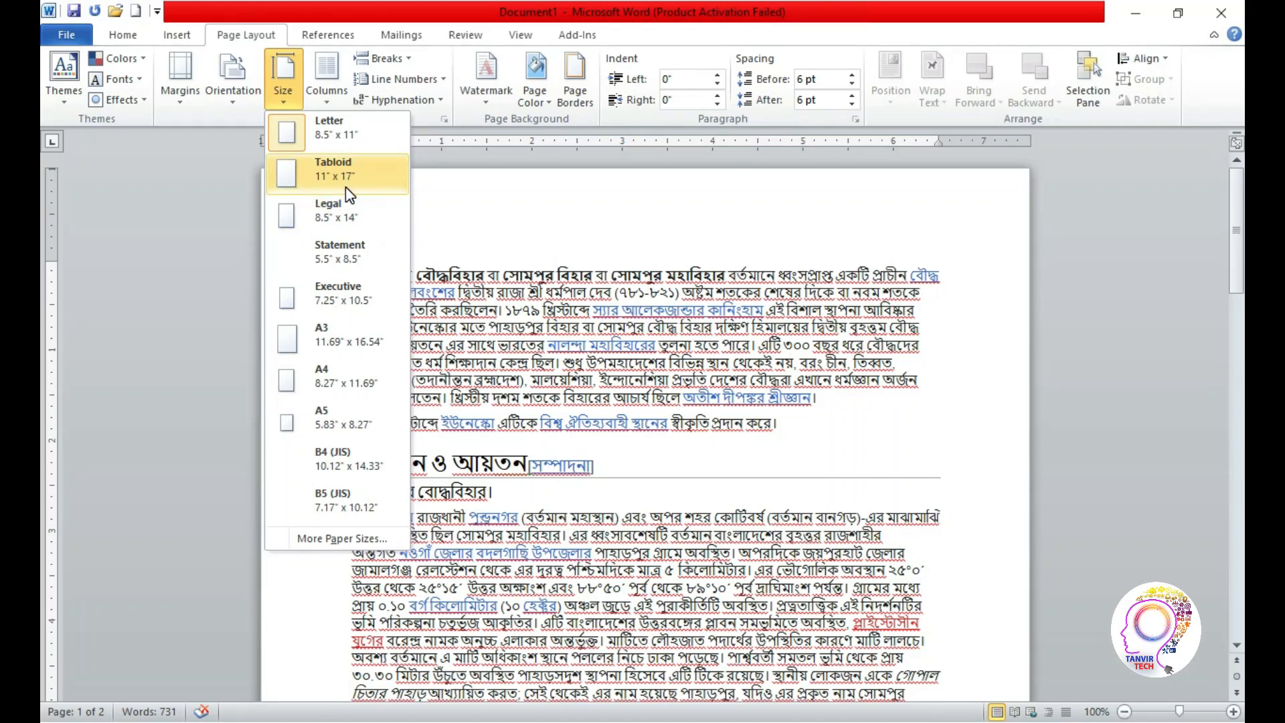
pyautogui.click(340, 128)
pyautogui.click(283, 80)
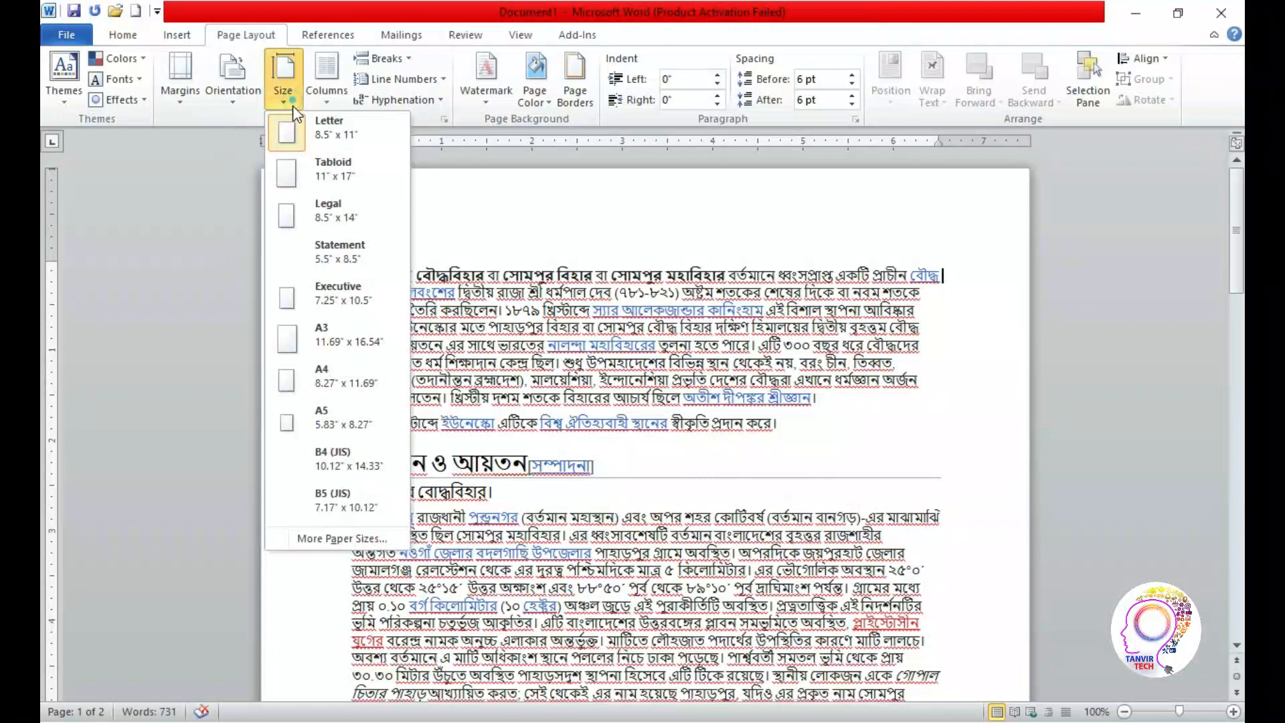
pyautogui.click(338, 385)
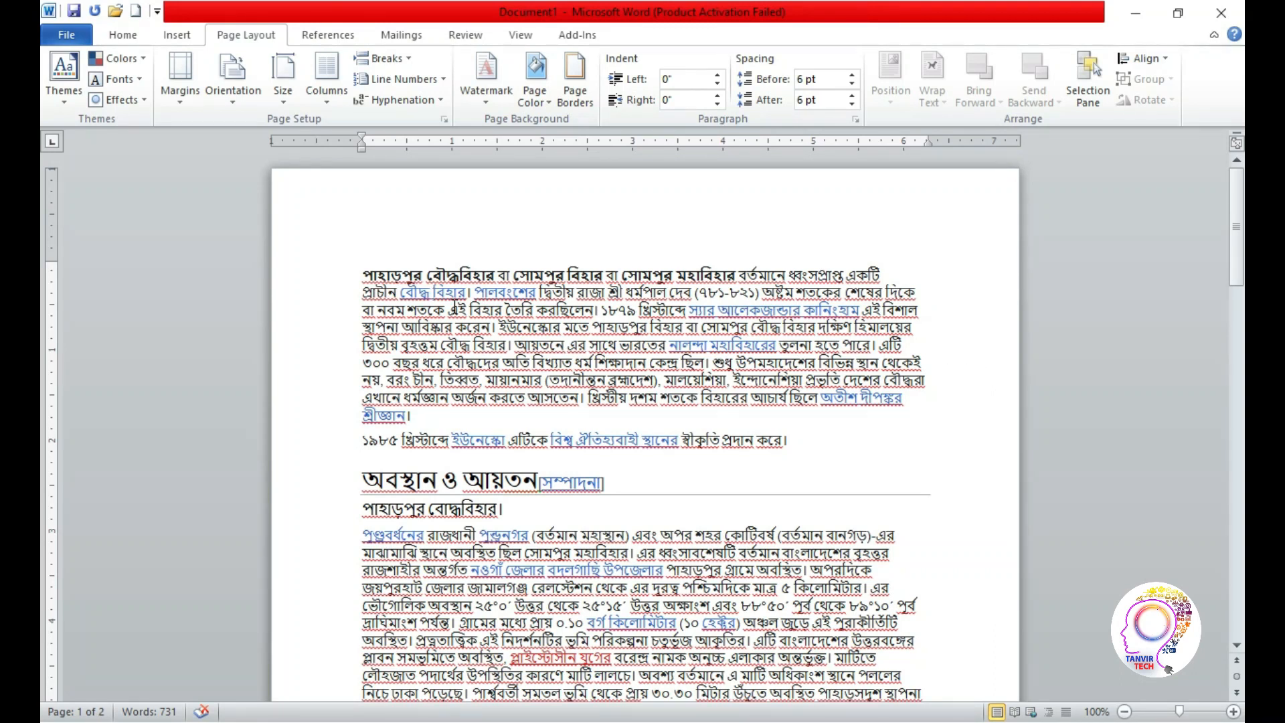
# Set the document's paper size to A5 (5.83" × 8.27"), followed by A4 (8.27" × 11.69")
pyautogui.click(281, 84)
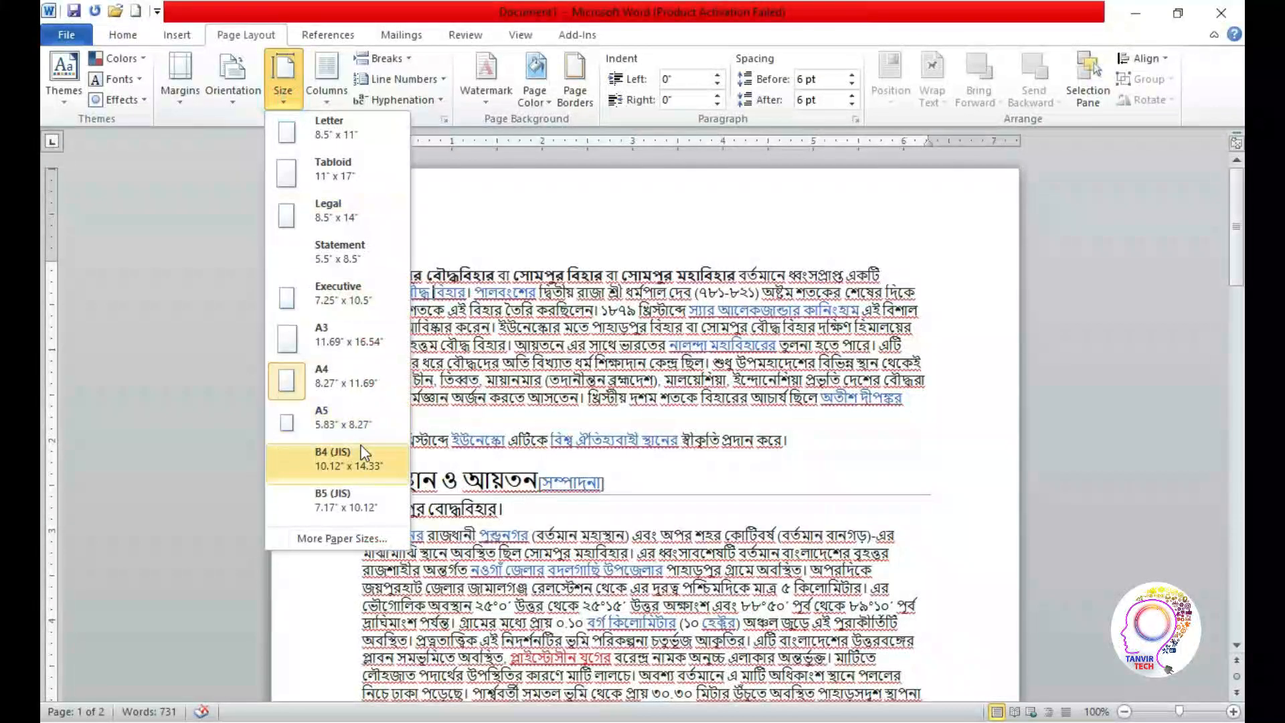
pyautogui.click(352, 423)
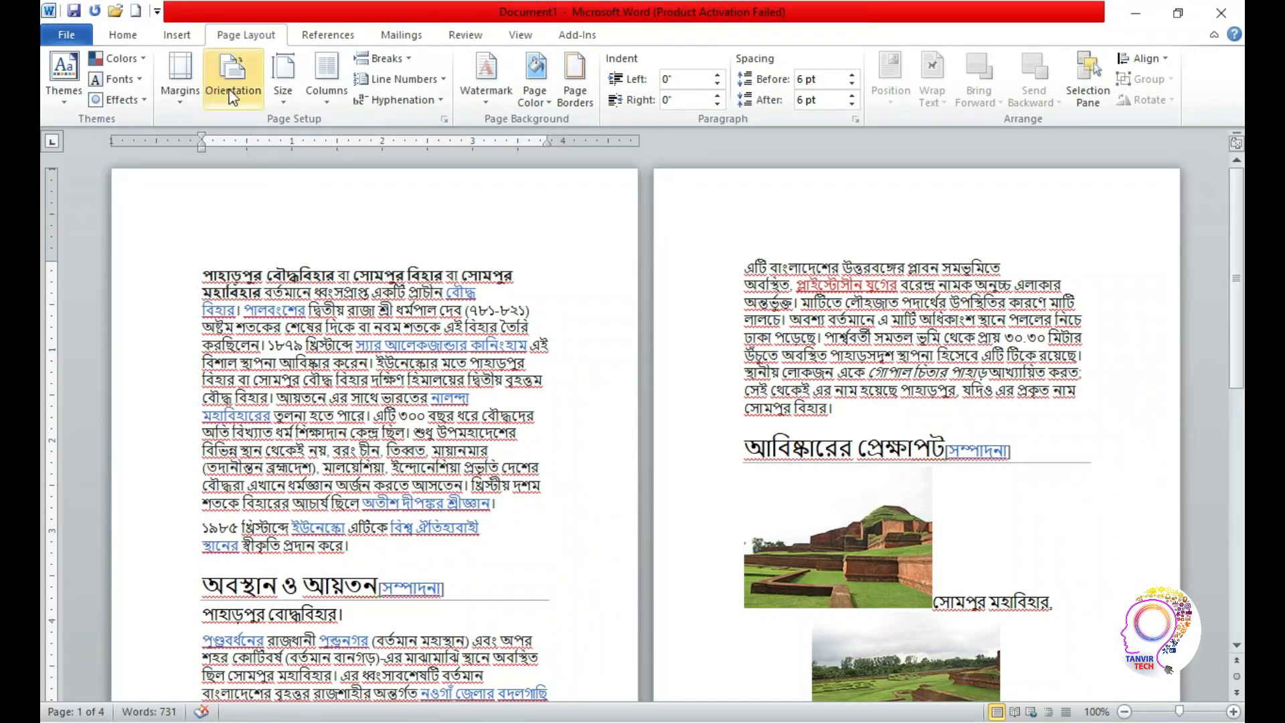
pyautogui.click(283, 84)
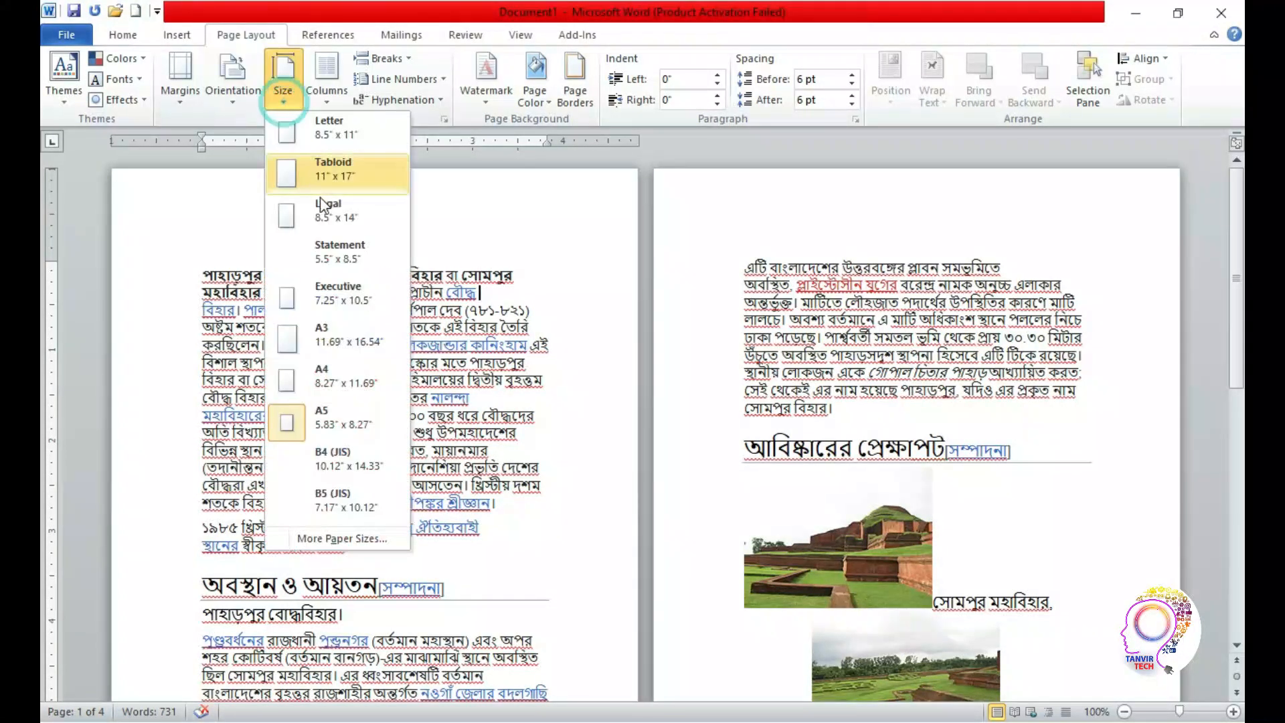
pyautogui.click(322, 374)
# Set the paper size to Letter (8.5" × 11"), change it to Legal (8.5" × 14"), and return it to Letter
pyautogui.click(283, 91)
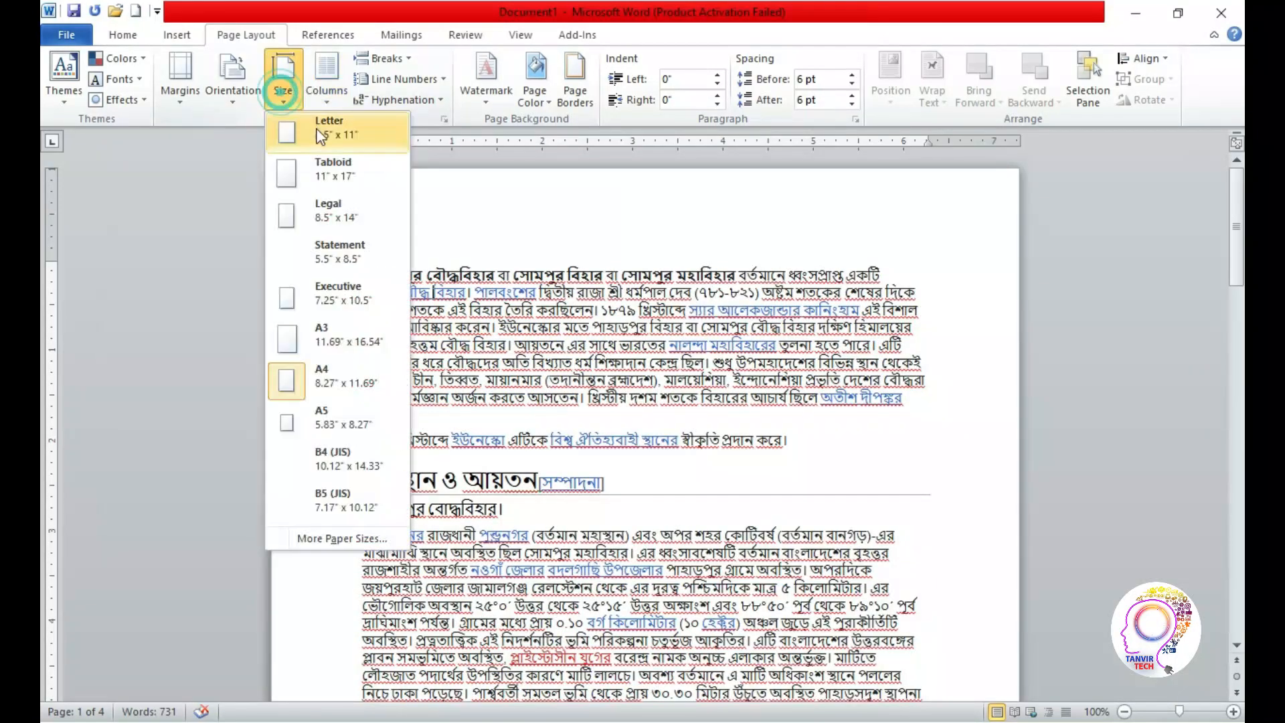
pyautogui.click(319, 133)
pyautogui.click(283, 90)
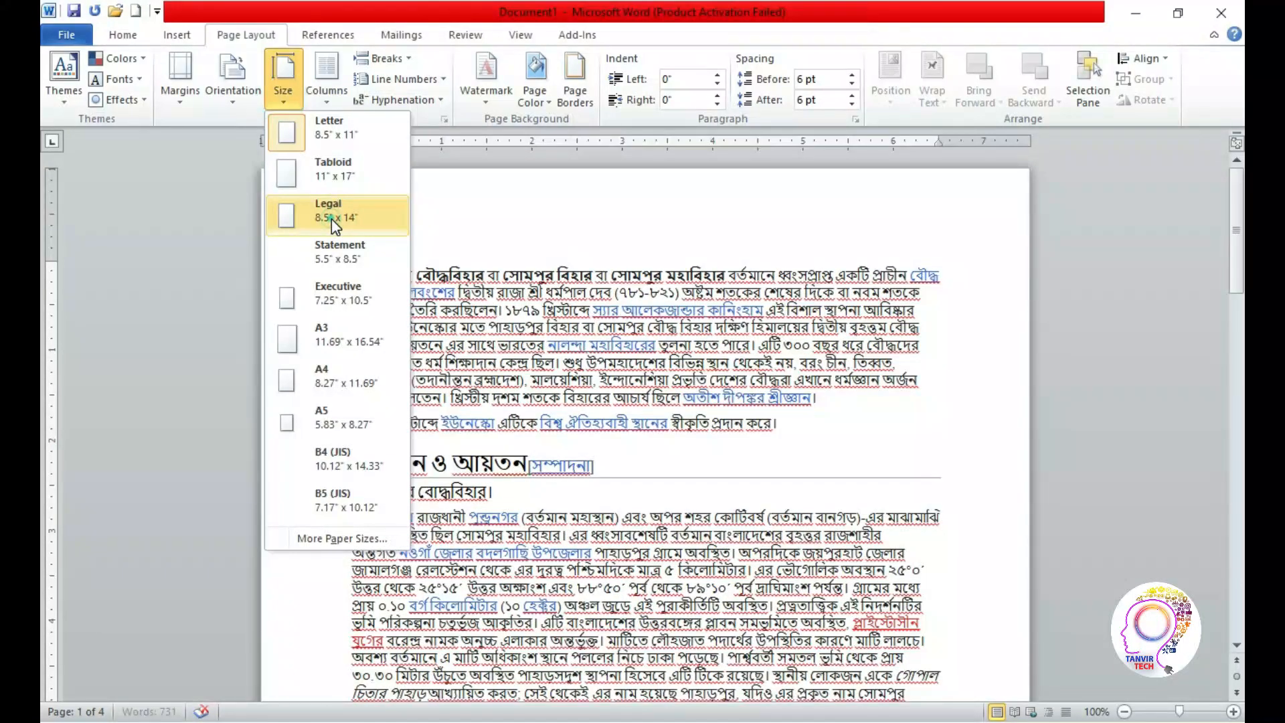
pyautogui.click(331, 219)
pyautogui.click(274, 101)
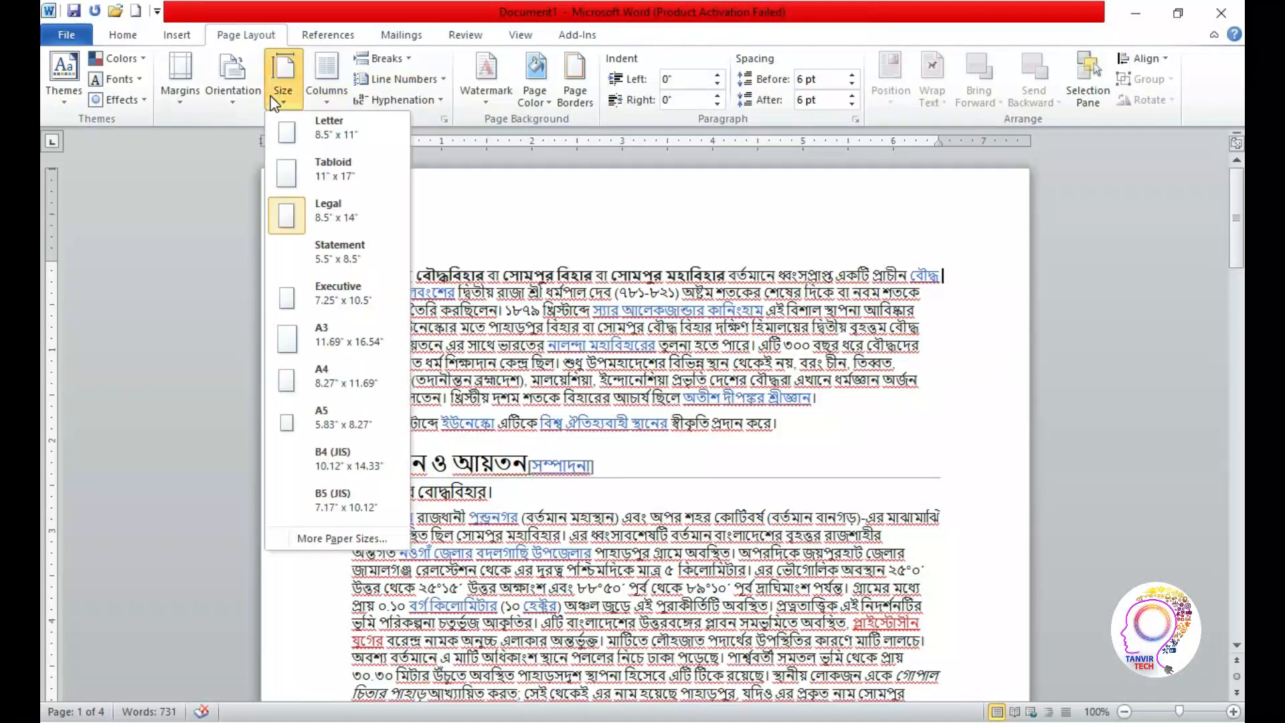
pyautogui.click(319, 130)
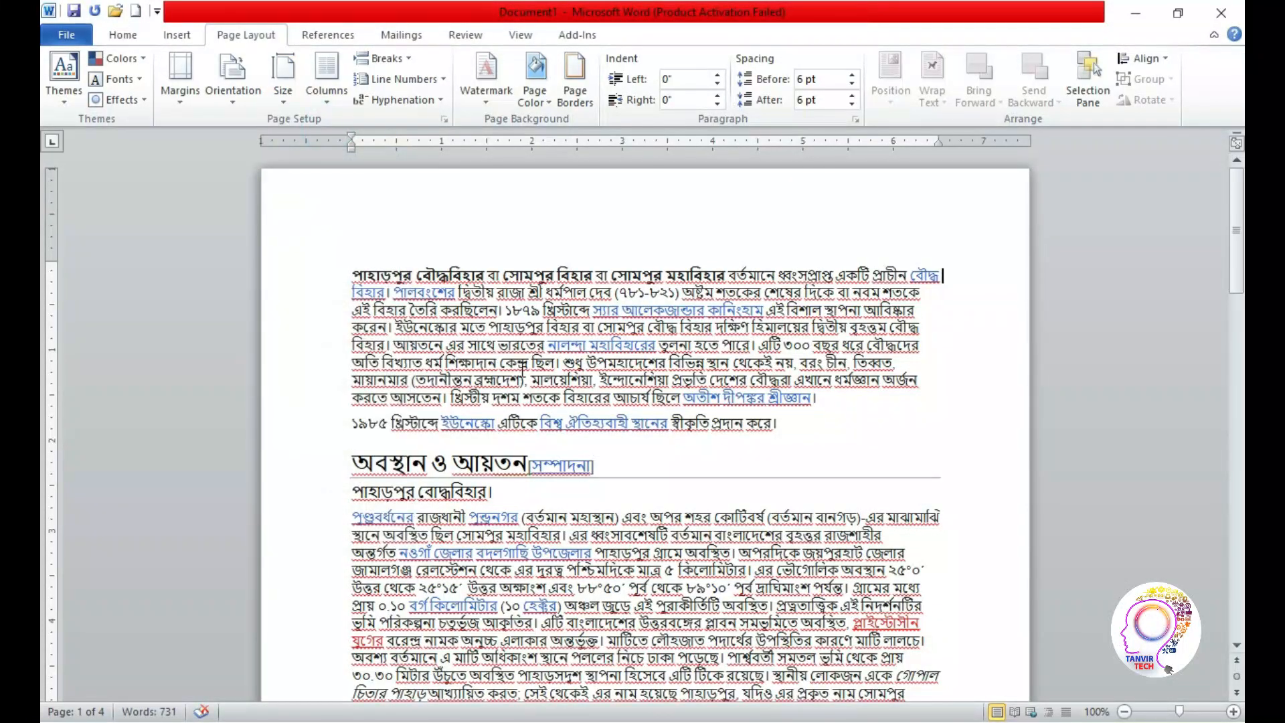
# Select the two paragraphs above the first heading and lay them out in two columns
pyautogui.click(332, 99)
pyautogui.click(331, 99)
pyautogui.press('End')
pyautogui.moveTo(360, 256); pyautogui.dragTo(812, 424)
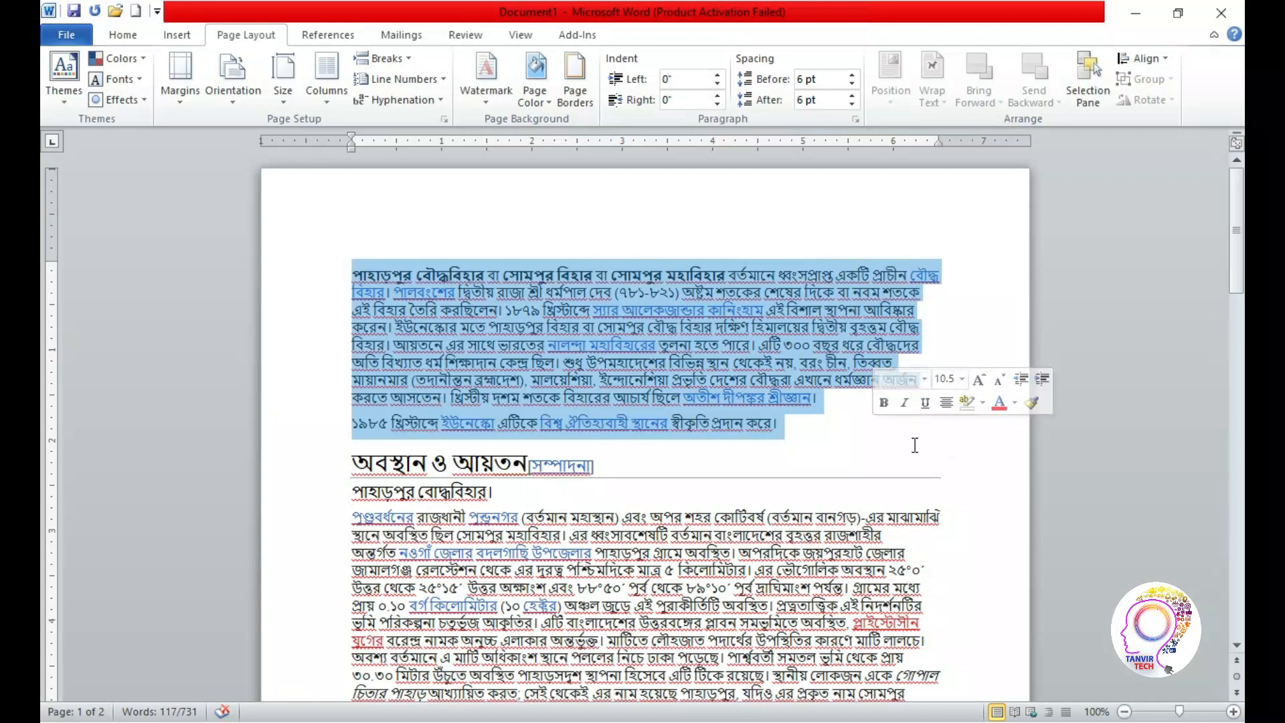
pyautogui.click(328, 100)
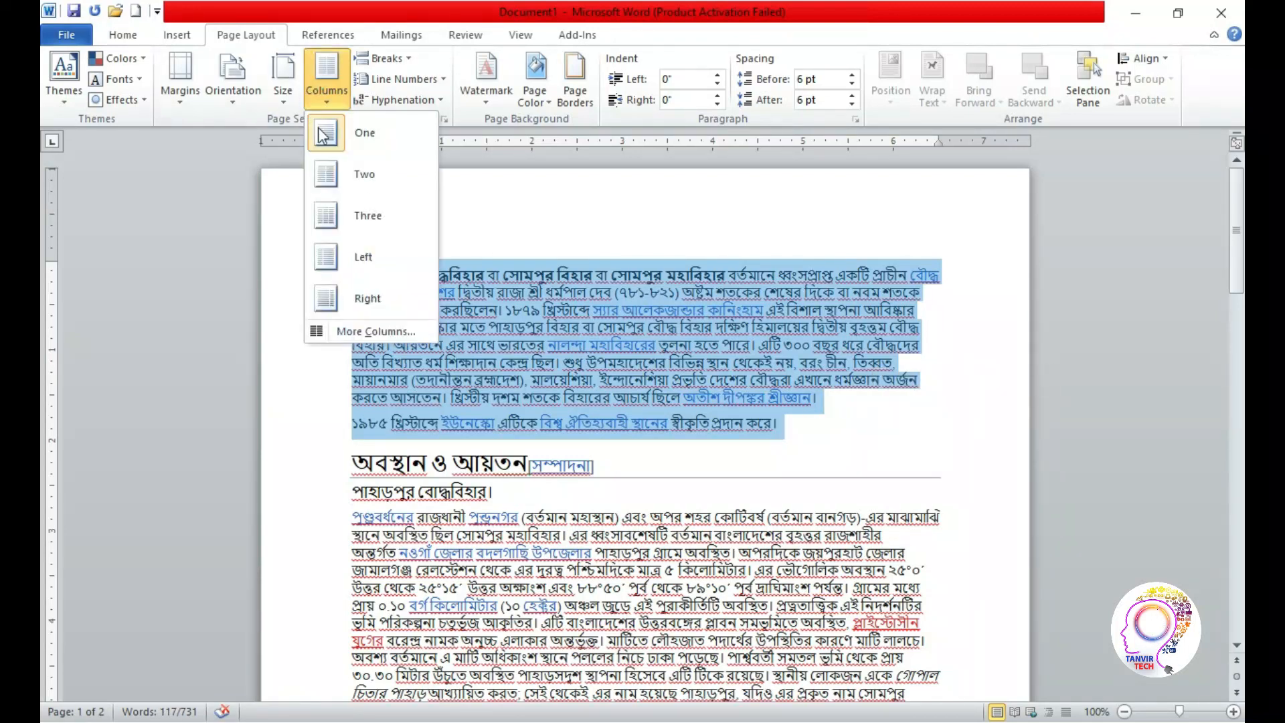
pyautogui.click(360, 175)
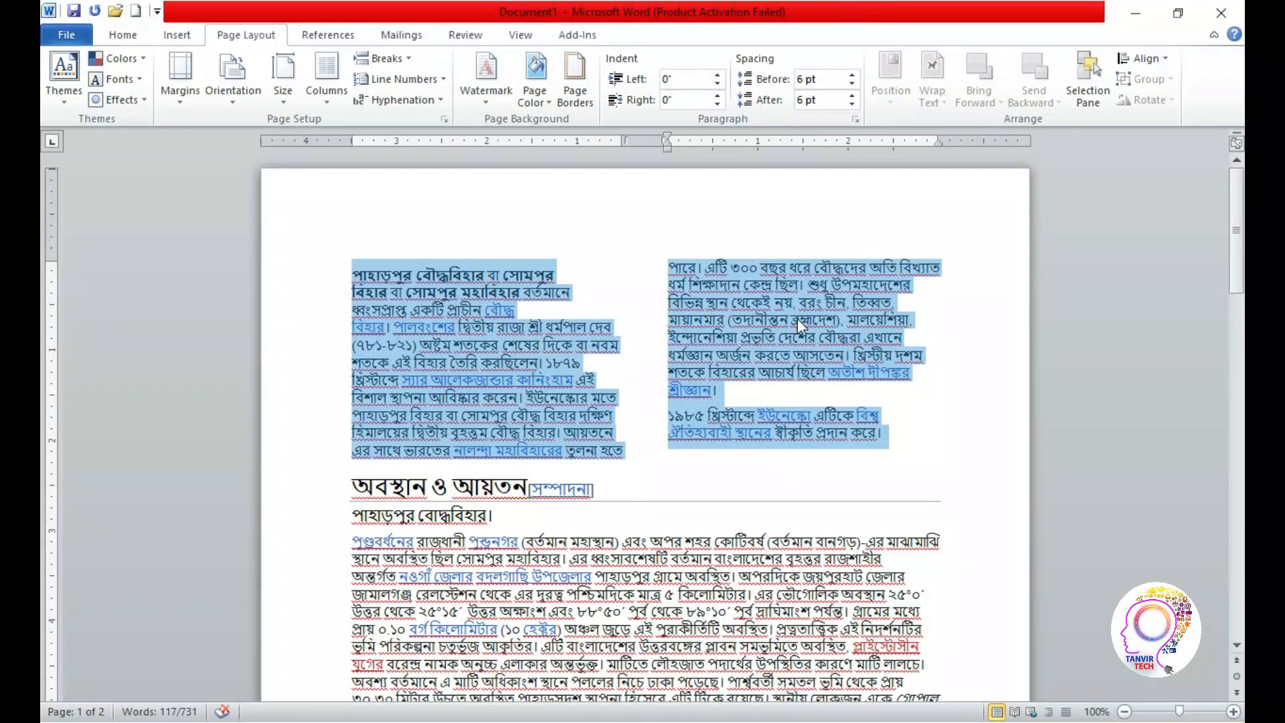
# Apply the Three, Right and Left column presets in turn to the selected opening paragraphs
pyautogui.click(328, 87)
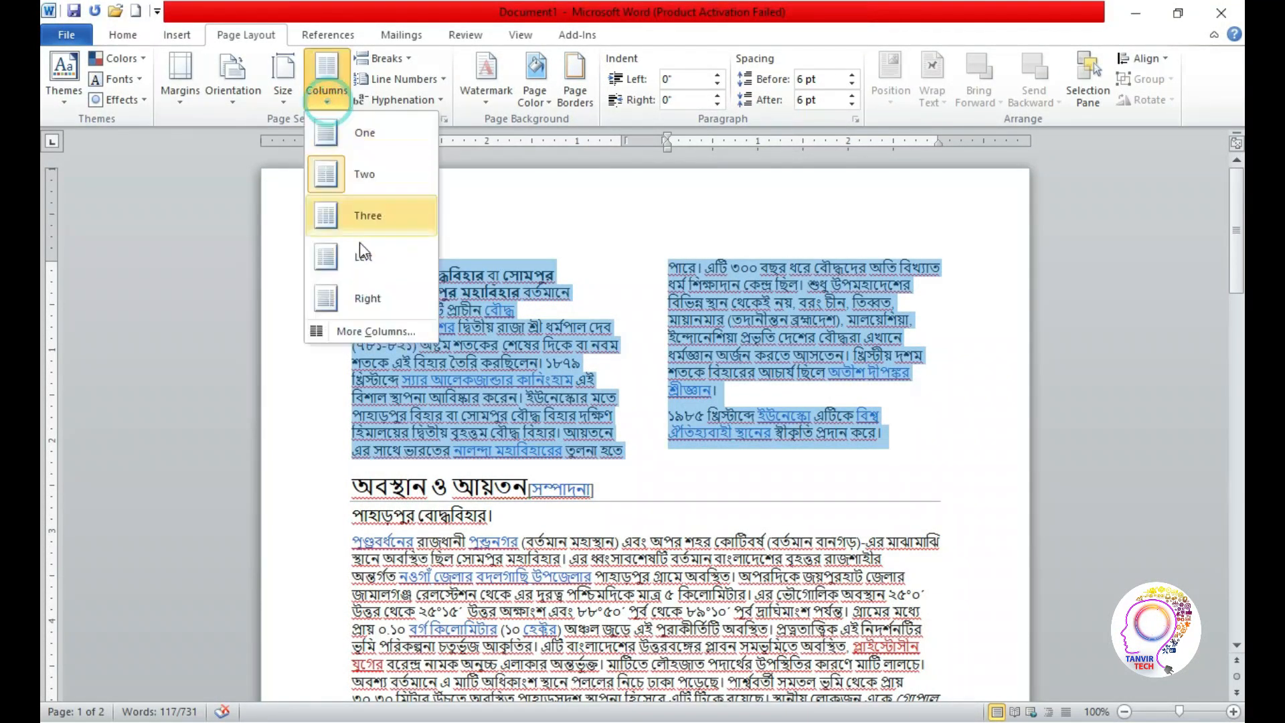
pyautogui.click(361, 212)
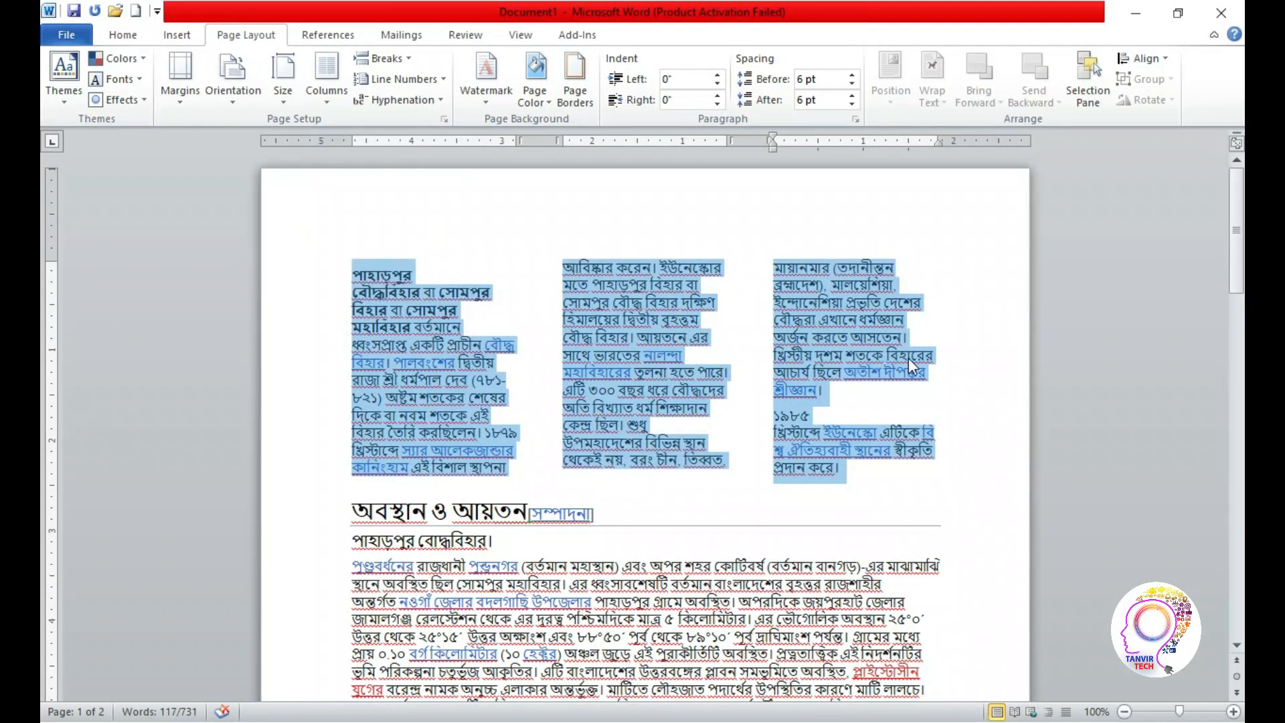
pyautogui.click(327, 102)
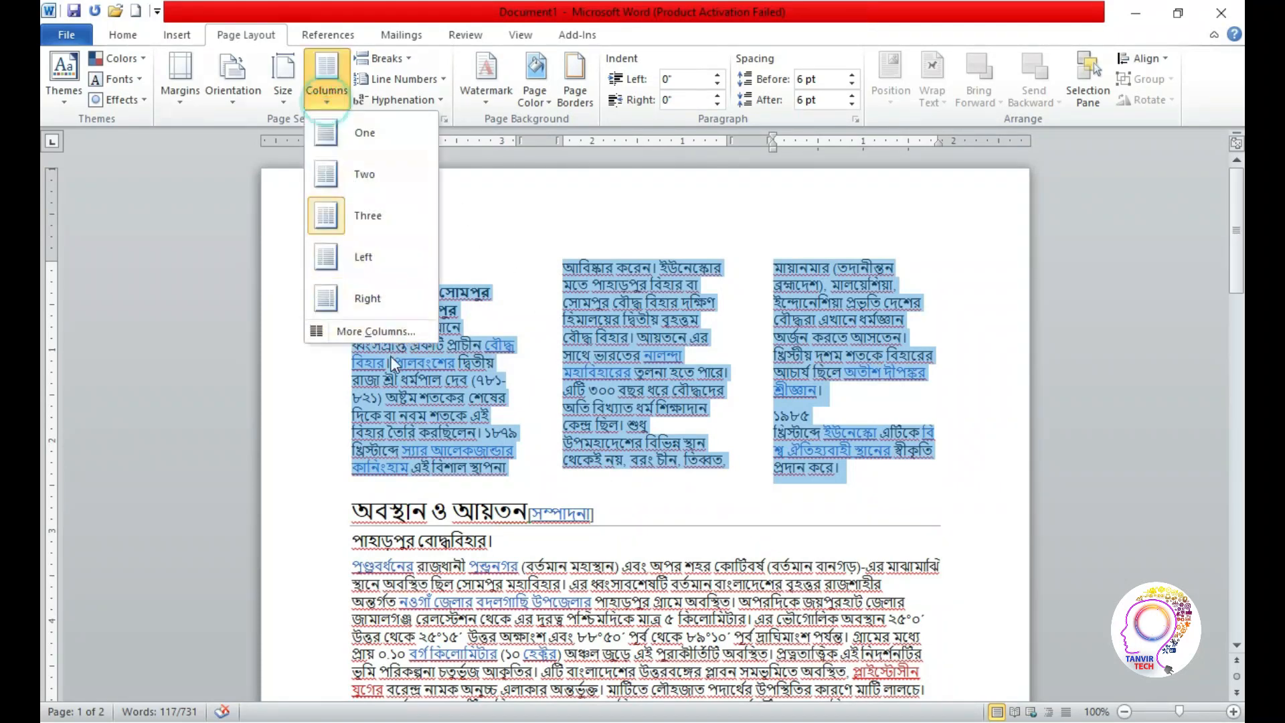
pyautogui.click(358, 295)
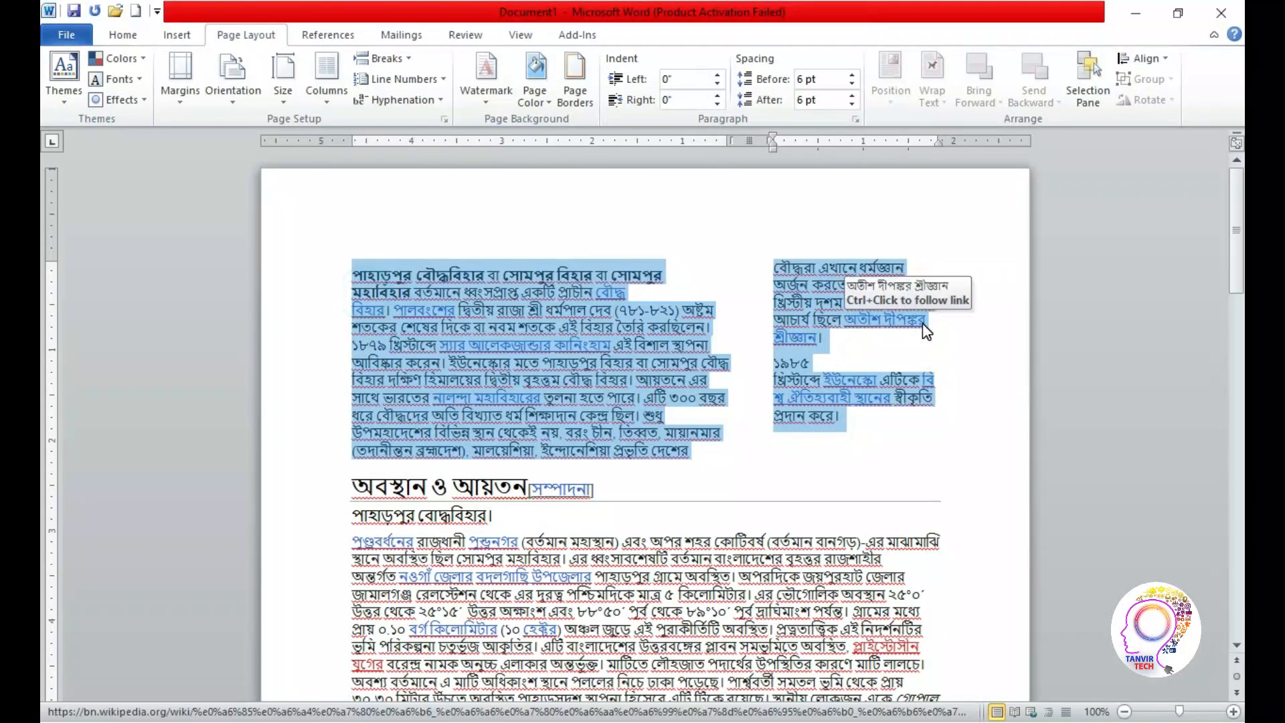
pyautogui.click(333, 100)
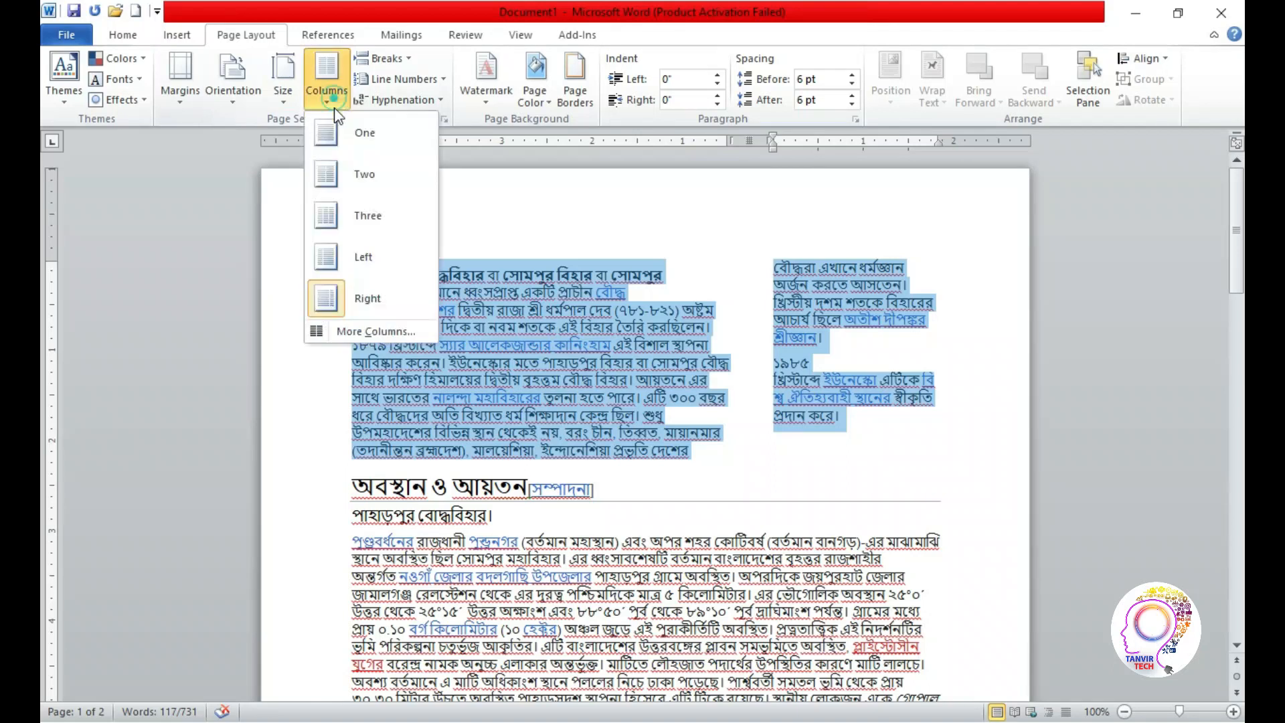
pyautogui.click(379, 260)
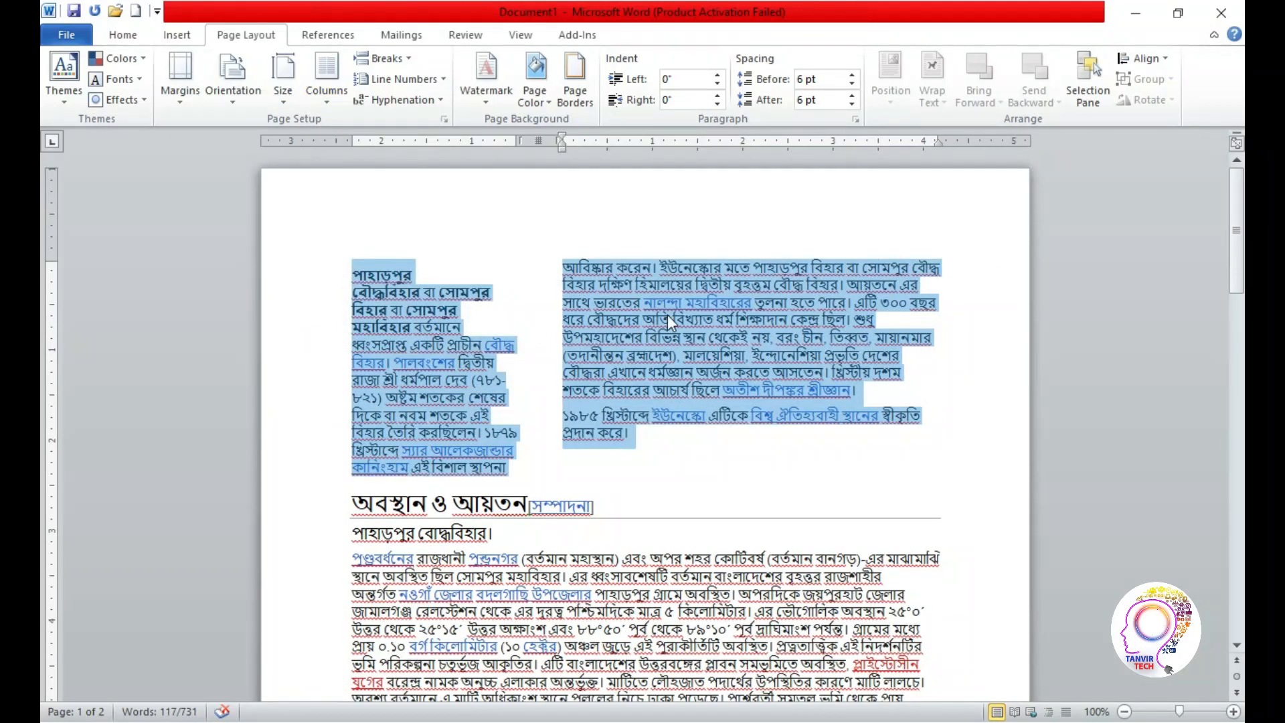
# Use the detailed column settings to divide the selected opening paragraphs into 7 columns
pyautogui.click(325, 100)
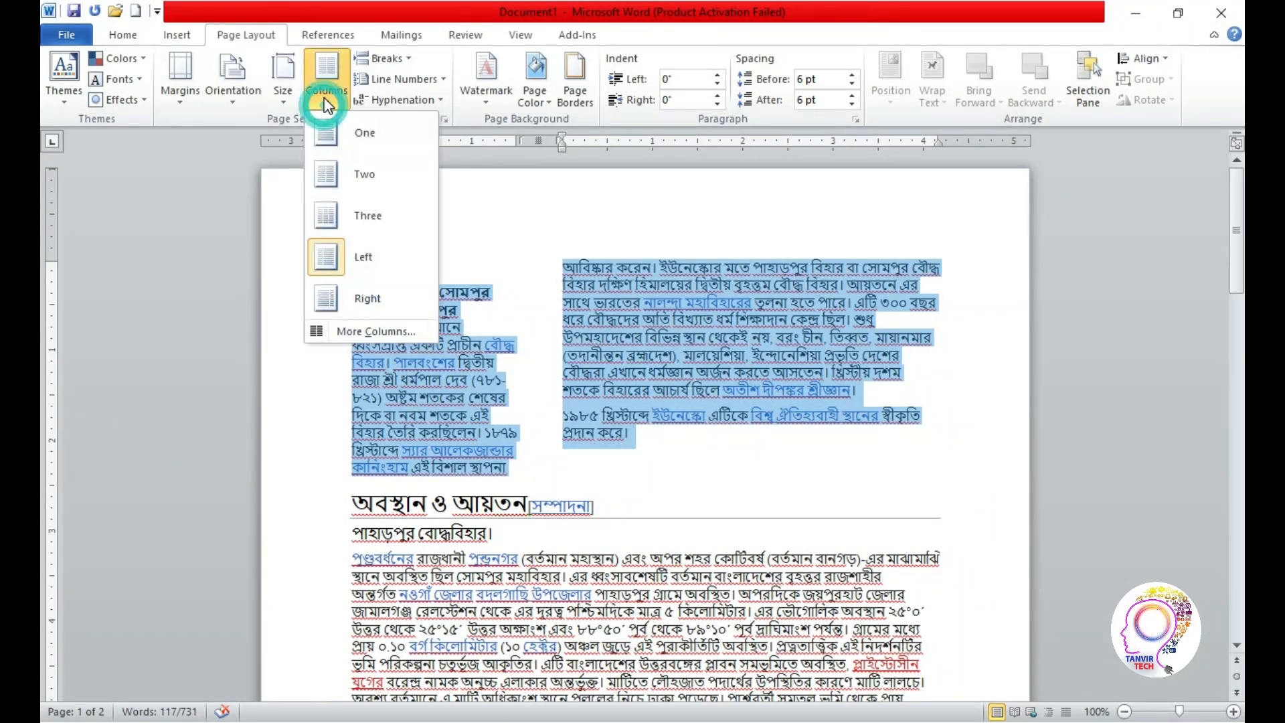
pyautogui.click(378, 331)
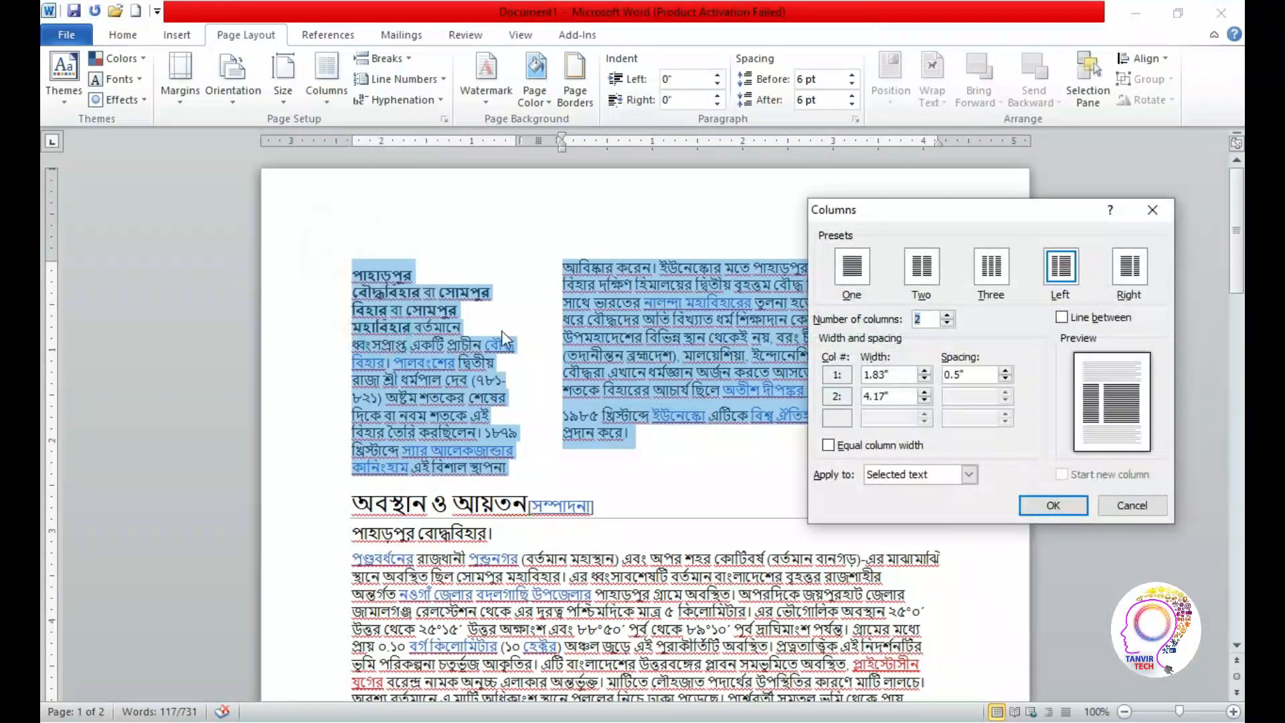
pyautogui.click(947, 313)
pyautogui.click(947, 314)
pyautogui.click(947, 314)
pyautogui.click(947, 313)
pyautogui.click(947, 314)
pyautogui.click(1038, 509)
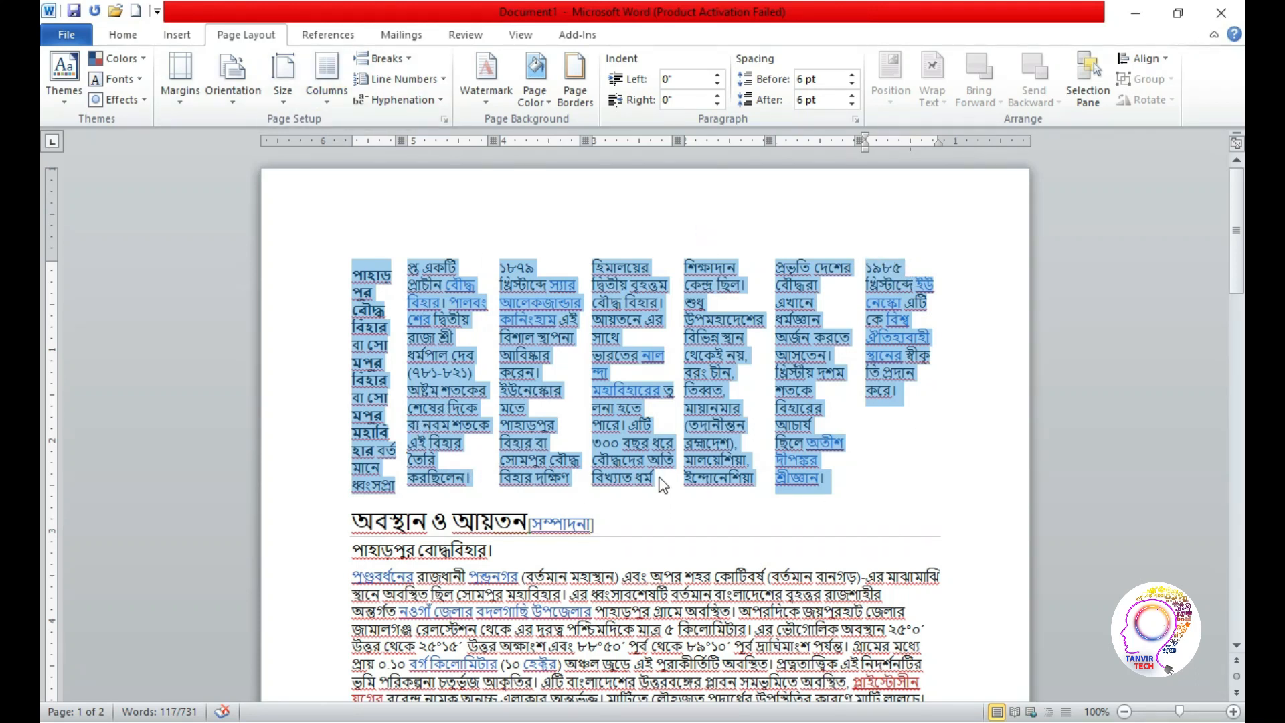
# Add a dividing line between the columns of the selected opening paragraphs
pyautogui.click(326, 73)
pyautogui.click(355, 330)
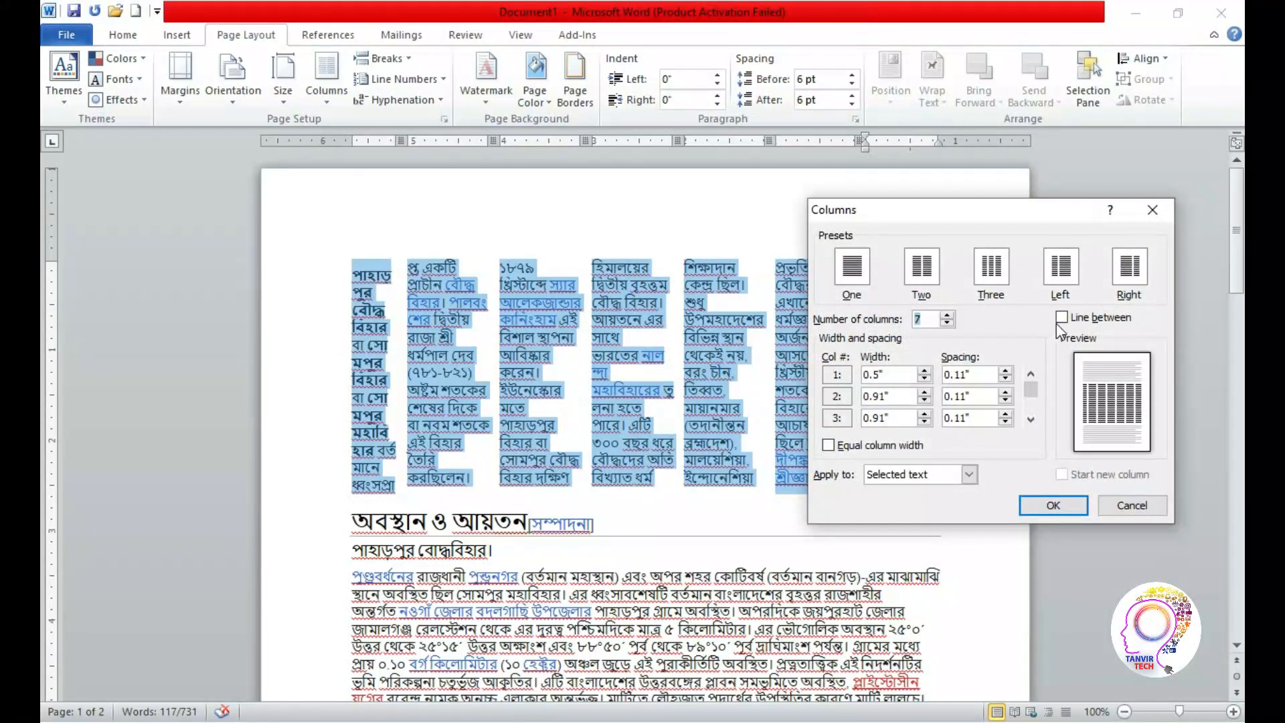
pyautogui.click(1062, 319)
pyautogui.click(1054, 506)
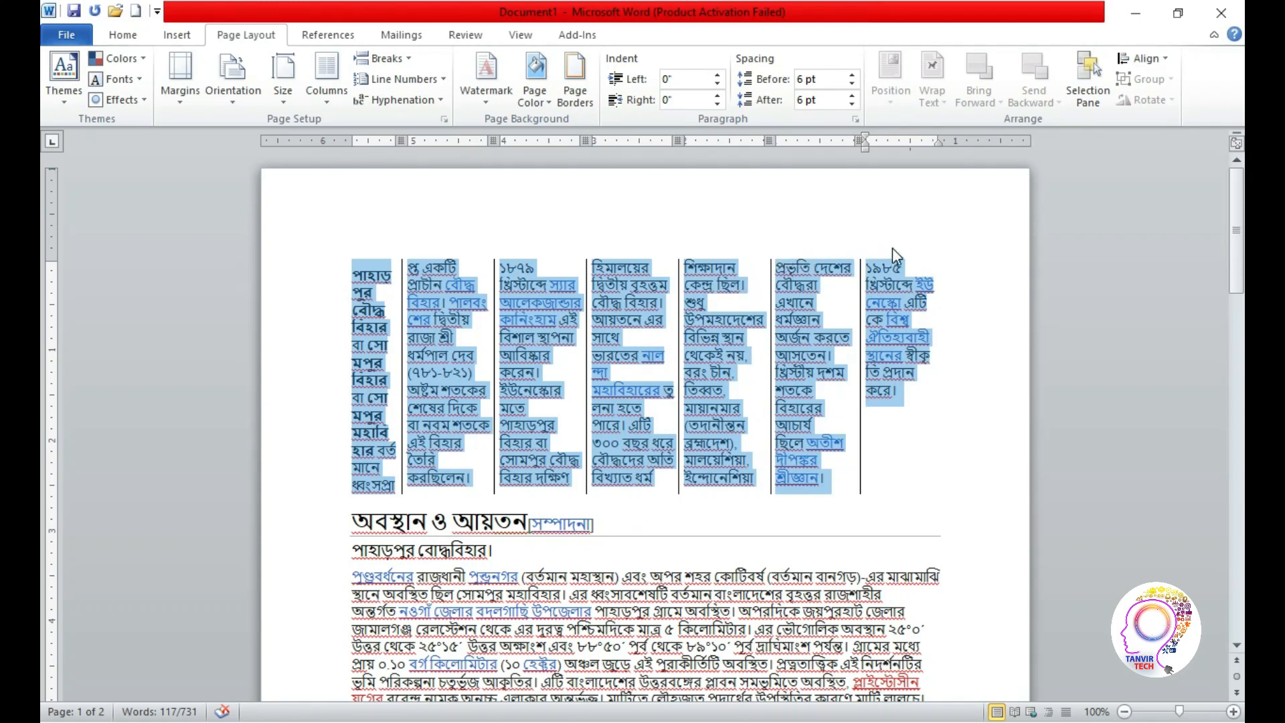
# Return the opening paragraphs to a single column and deselect the text
pyautogui.click(328, 87)
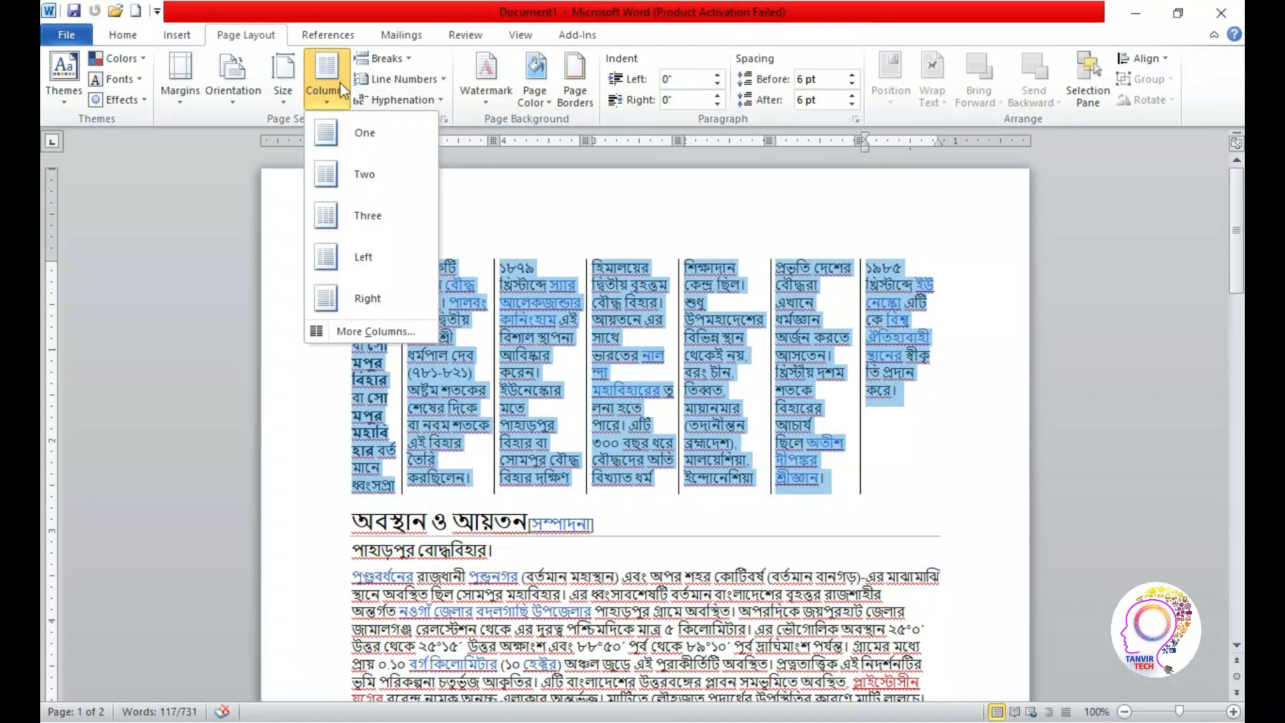
pyautogui.click(361, 146)
pyautogui.click(848, 434)
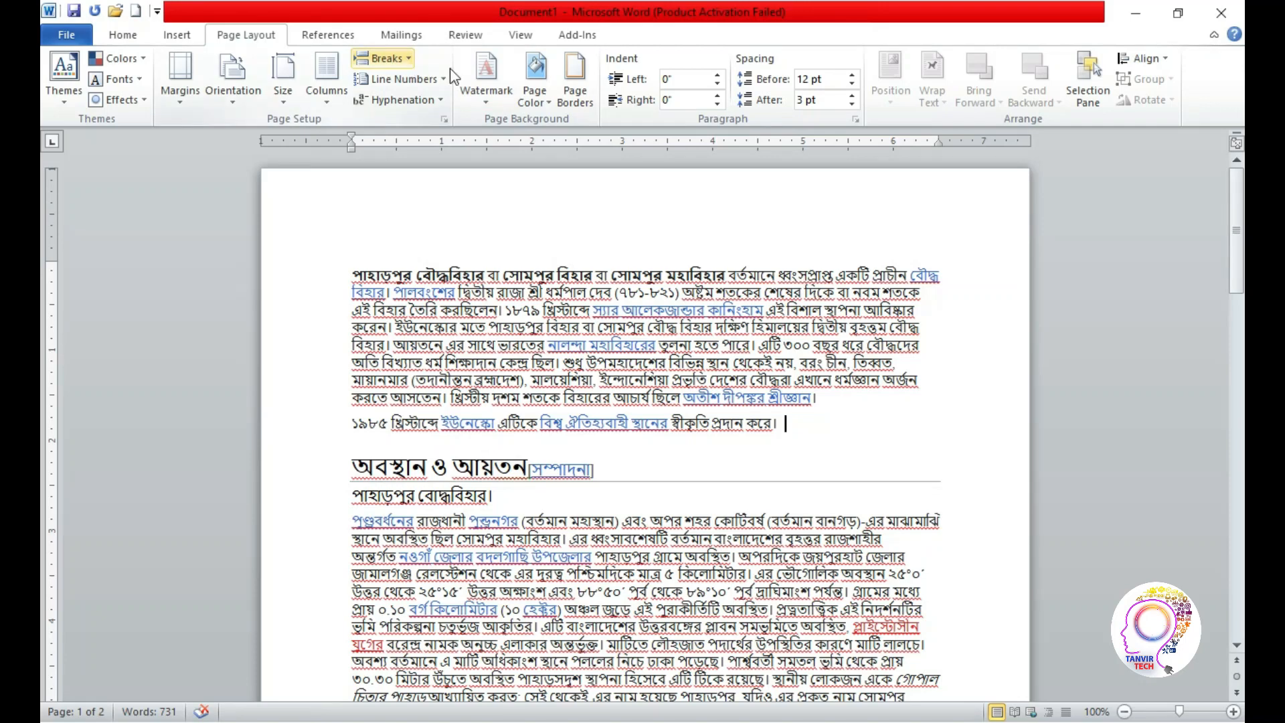
# Insert a page break partway through the document's last paragraph, just before the opening parenthesis after "জগদ্দল"
pyautogui.moveTo(1243, 247); pyautogui.dragTo(1240, 503)
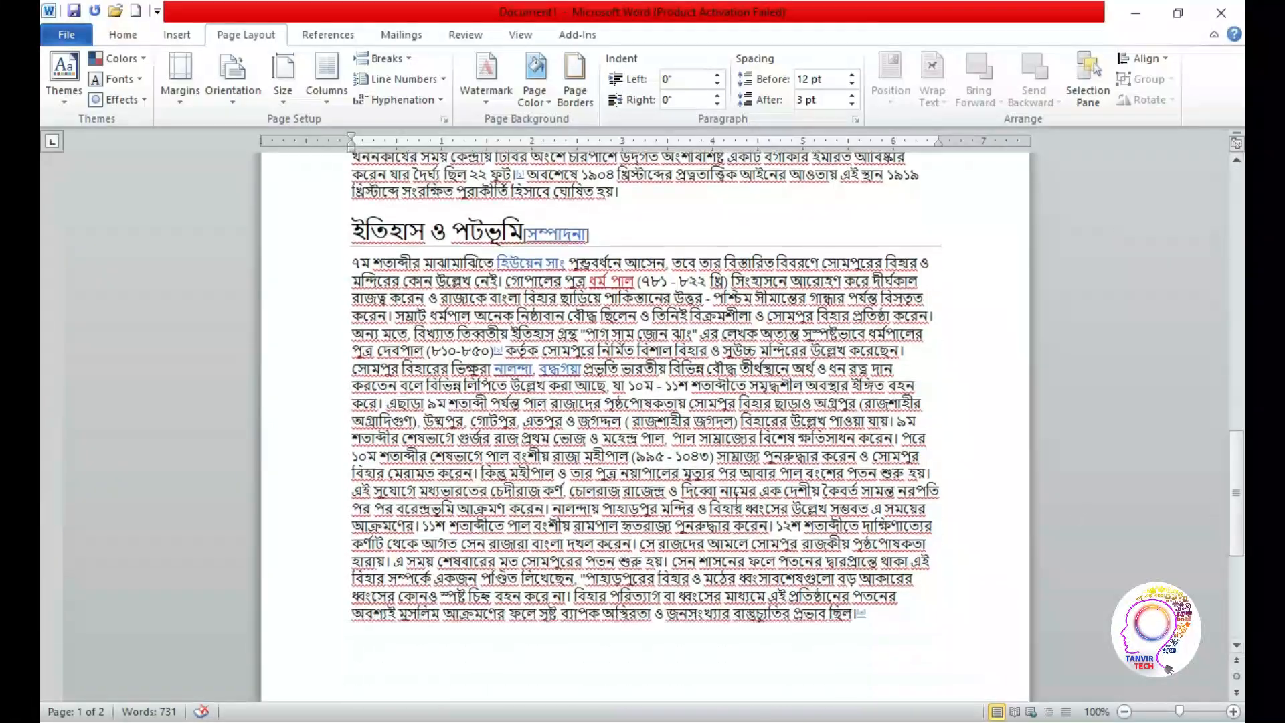
pyautogui.click(621, 420)
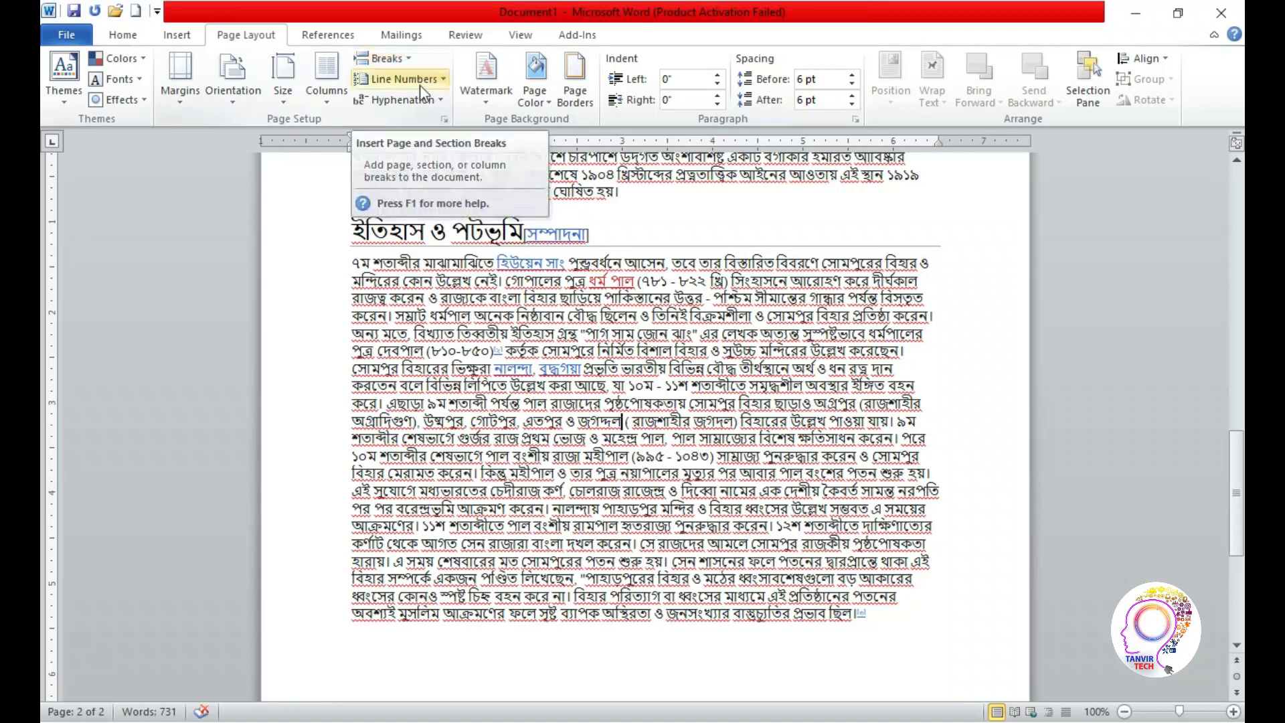
pyautogui.moveTo(1238, 442)
pyautogui.mouseDown()
pyautogui.moveTo(1236, 401)
pyautogui.moveTo(1240, 532)
pyautogui.moveTo(39, 645)
pyautogui.moveTo(1241, 551)
pyautogui.moveTo(1238, 467)
pyautogui.mouseUp()
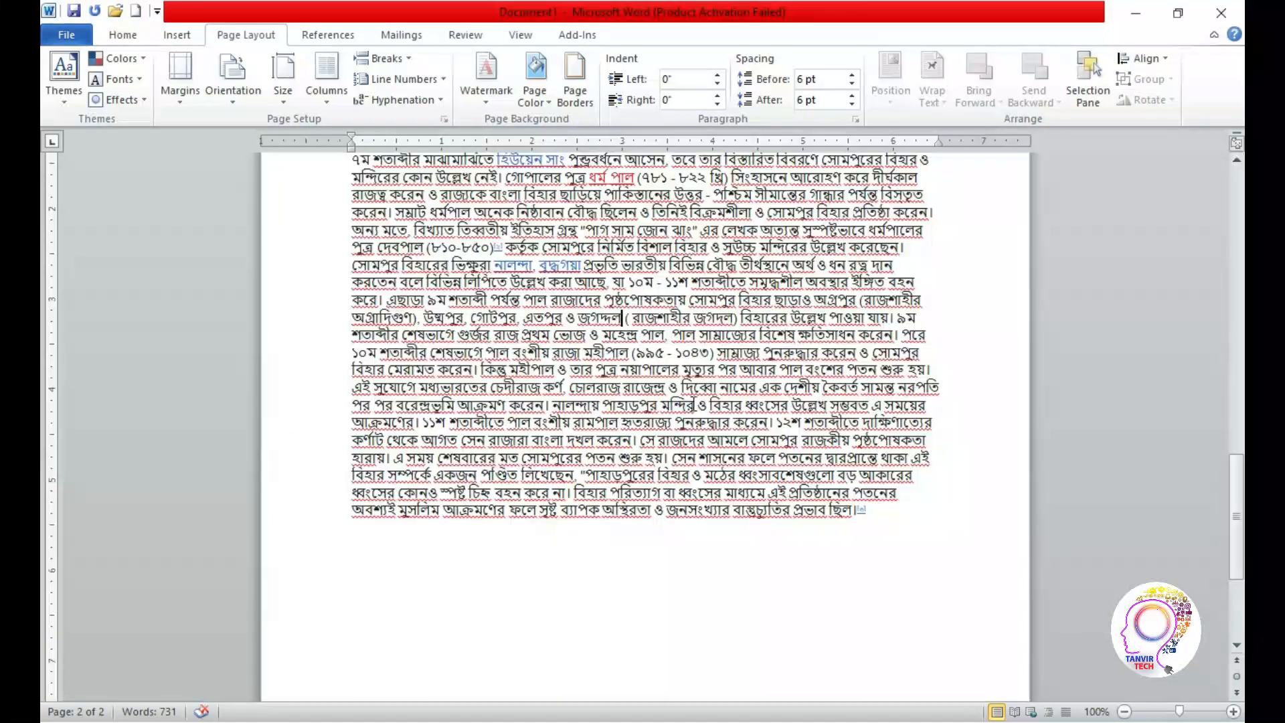
pyautogui.click(400, 64)
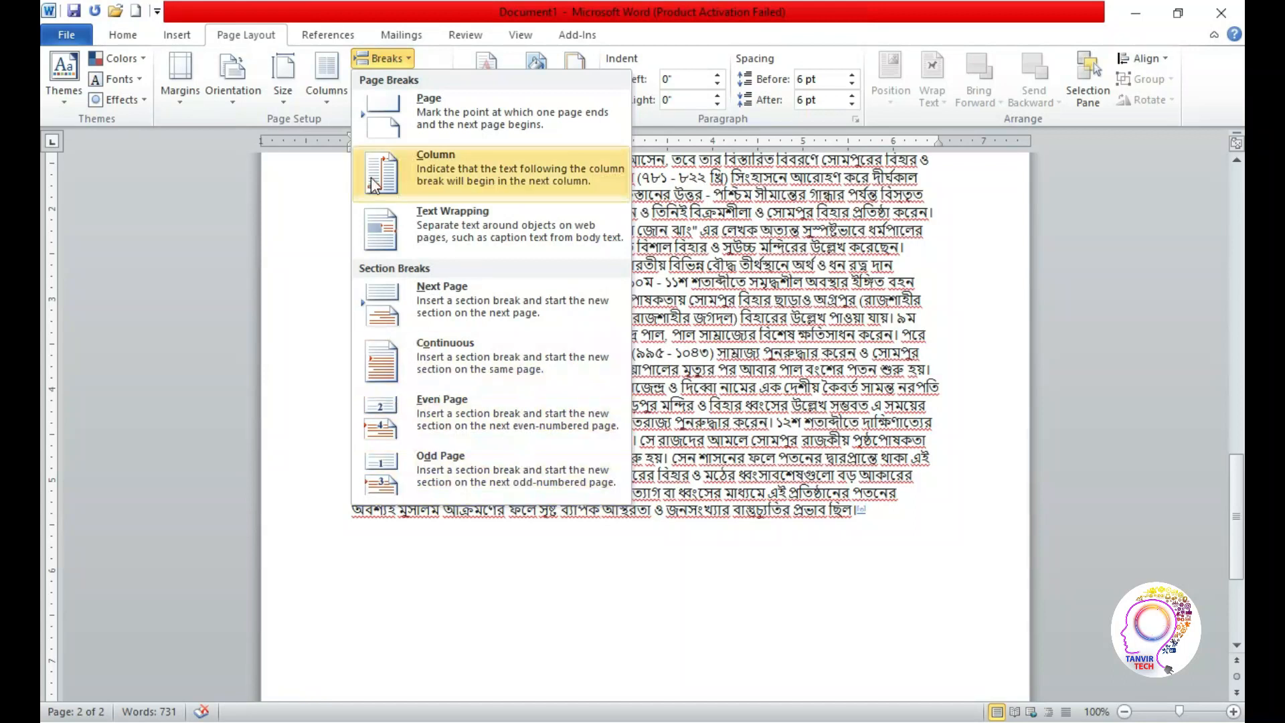
pyautogui.click(429, 127)
# Check how the last paragraph is split across the pages, and undo the page break
pyautogui.moveTo(1236, 480); pyautogui.dragTo(1243, 520)
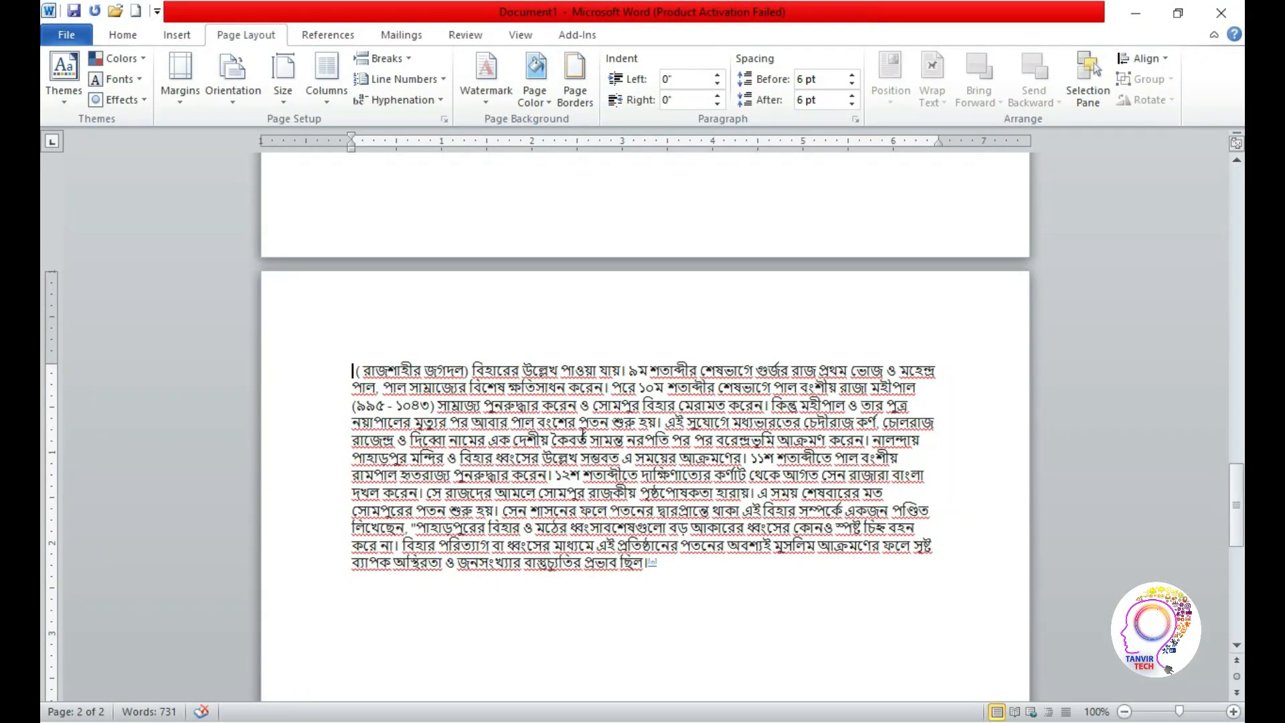
pyautogui.moveTo(1237, 510); pyautogui.dragTo(1240, 430)
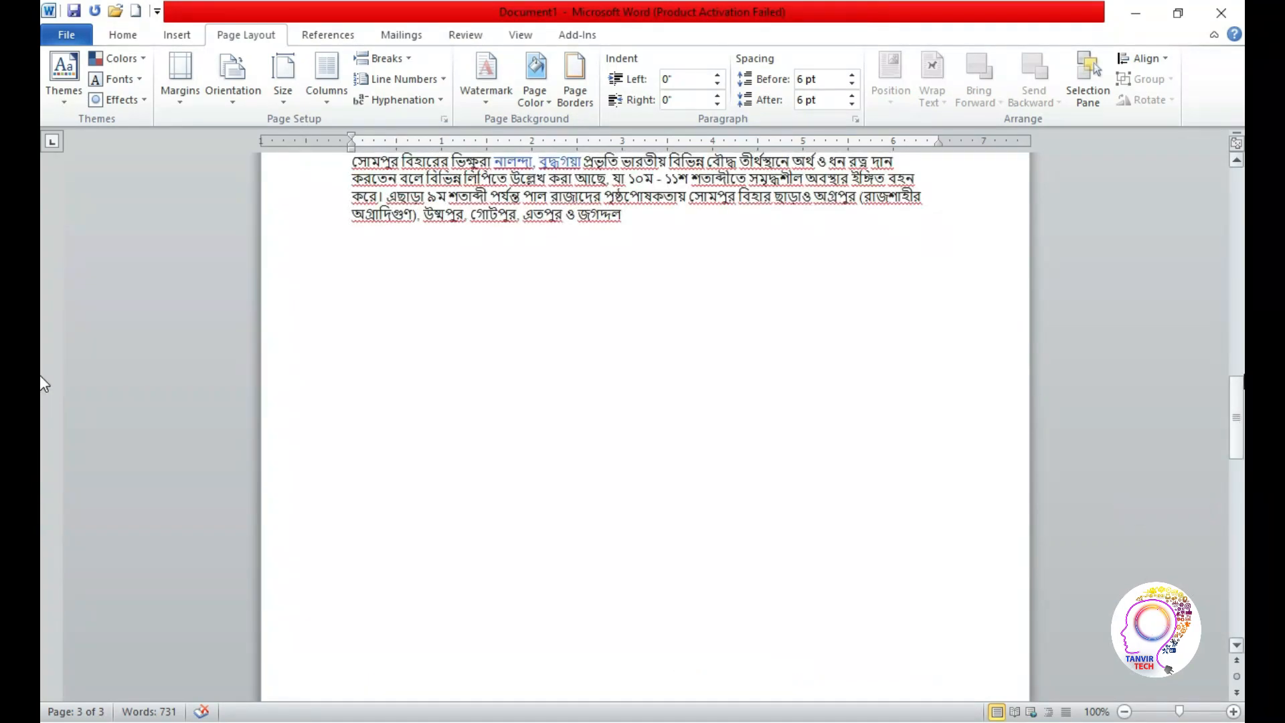
pyautogui.scroll(-3, 41, 374)
pyautogui.press('super')
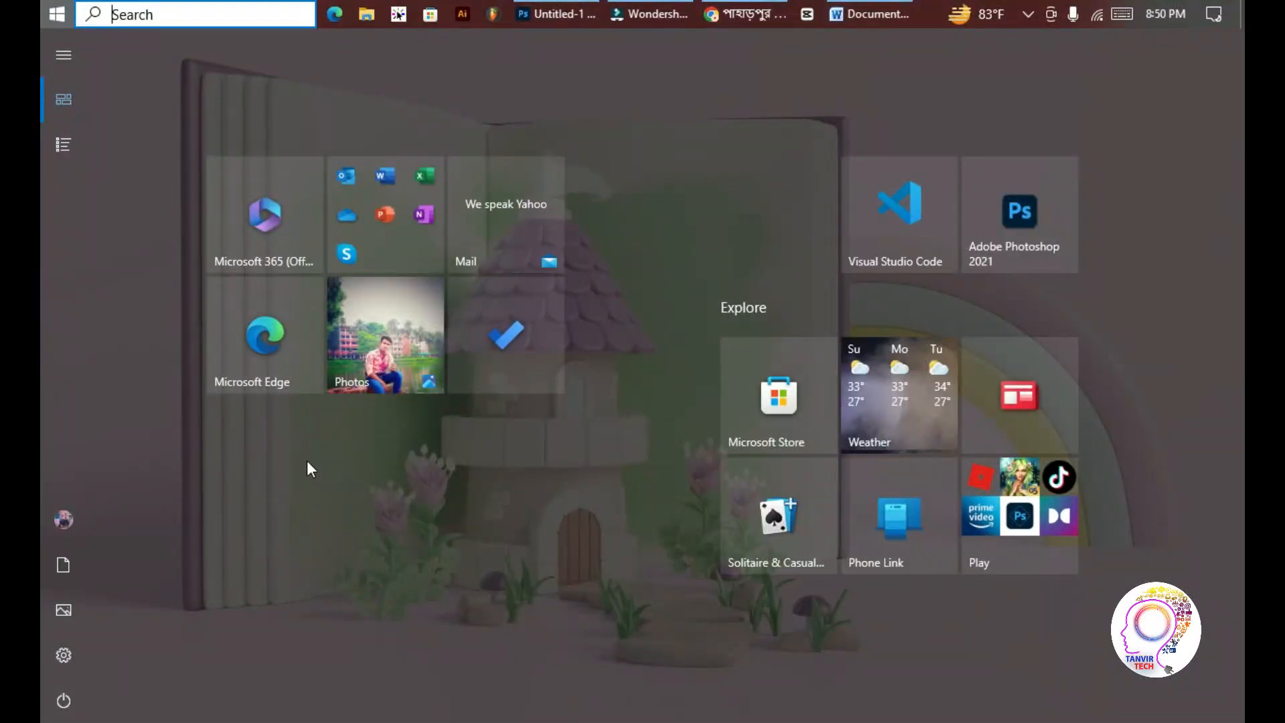
pyautogui.press('super')
pyautogui.moveTo(1229, 487); pyautogui.dragTo(40, 390)
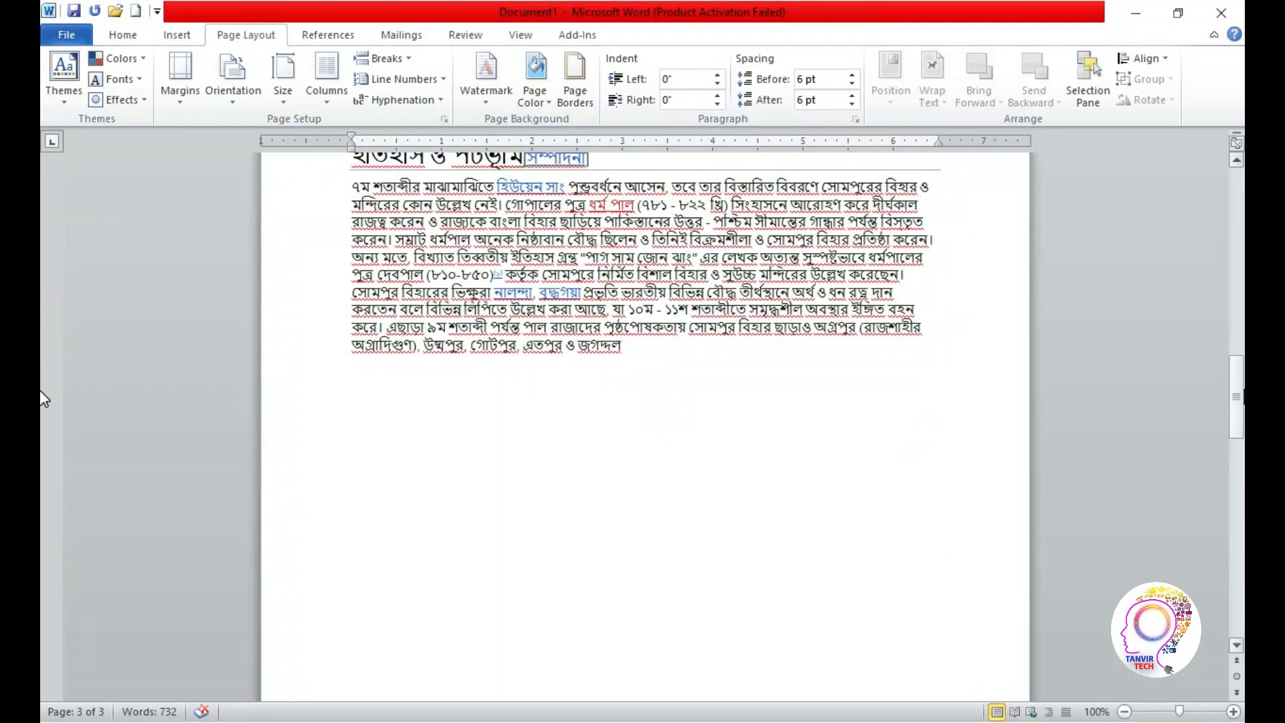
pyautogui.hotkey('ctrl', 'z')
pyautogui.hotkey('ctrl', 'z')
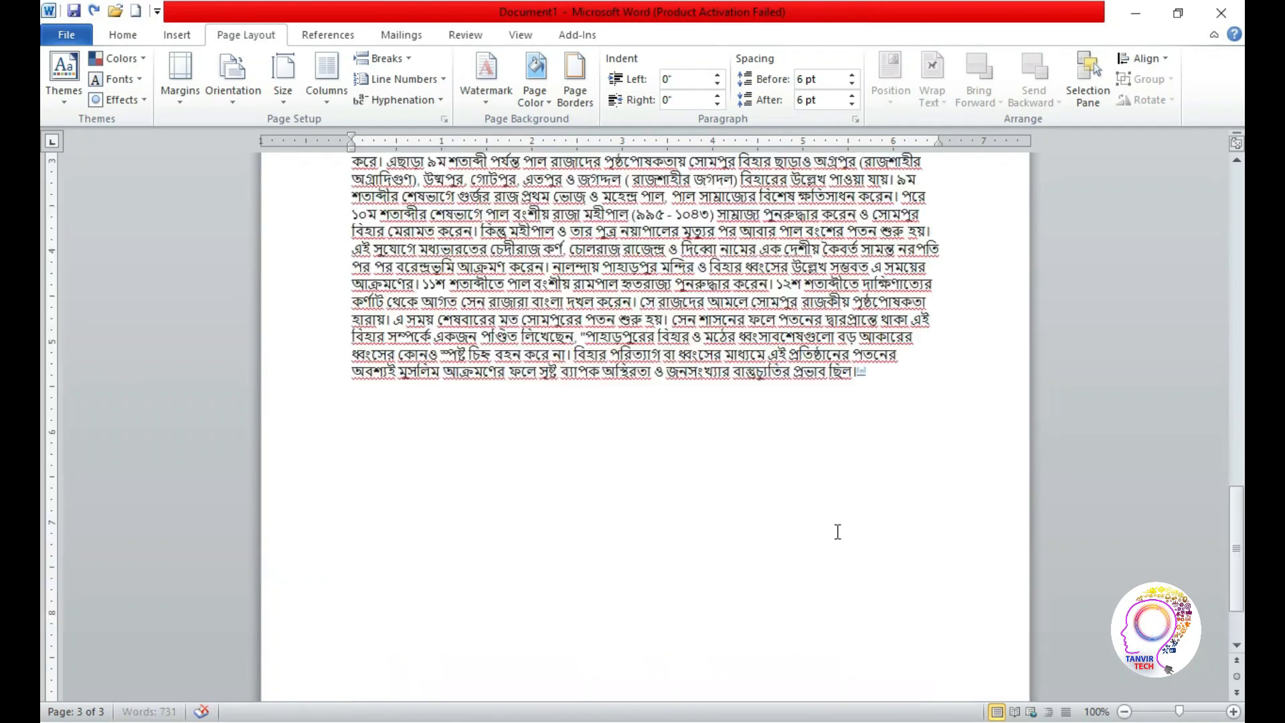
# Review the available page break and section break types without inserting any
pyautogui.moveTo(1236, 539); pyautogui.dragTo(1236, 458)
pyautogui.click(382, 58)
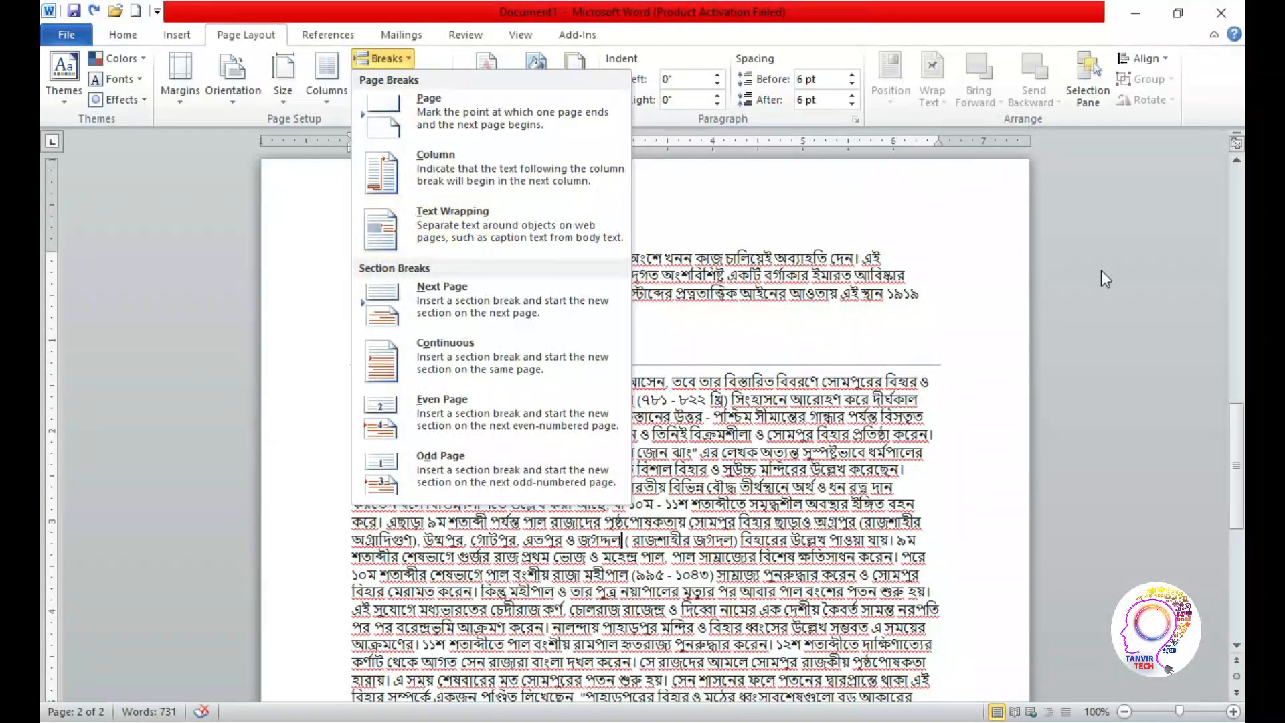
pyautogui.click(1127, 332)
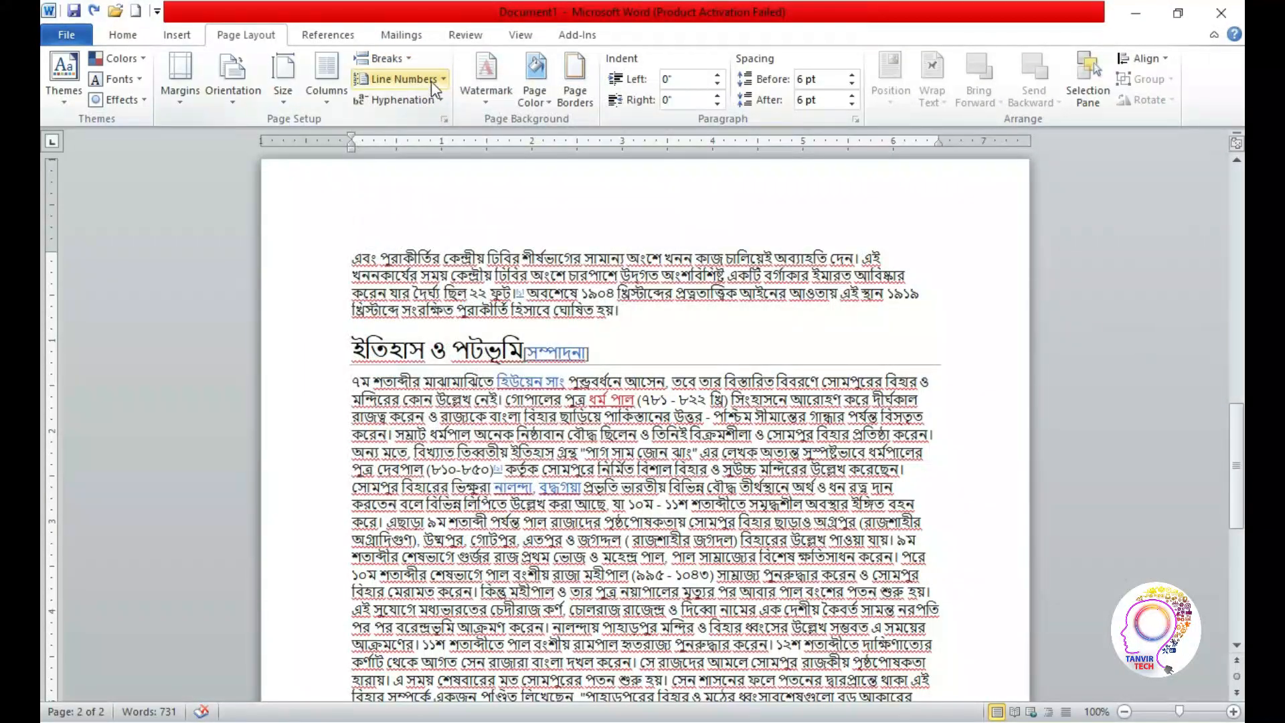
# Place the insertion point at the very beginning of the document's first paragraph
pyautogui.moveTo(1240, 471); pyautogui.dragTo(1241, 234)
pyautogui.click(351, 268)
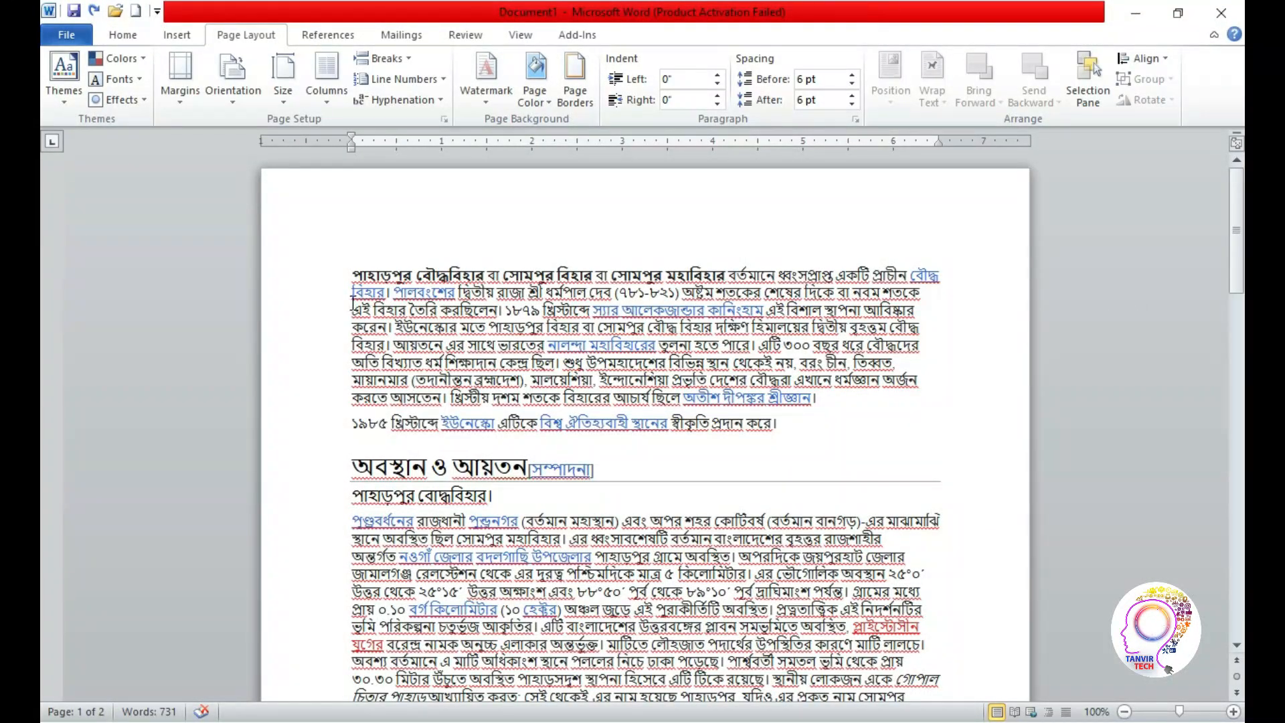
# Turn on continuous line numbering for the document and check the numbers across both pages
pyautogui.click(400, 79)
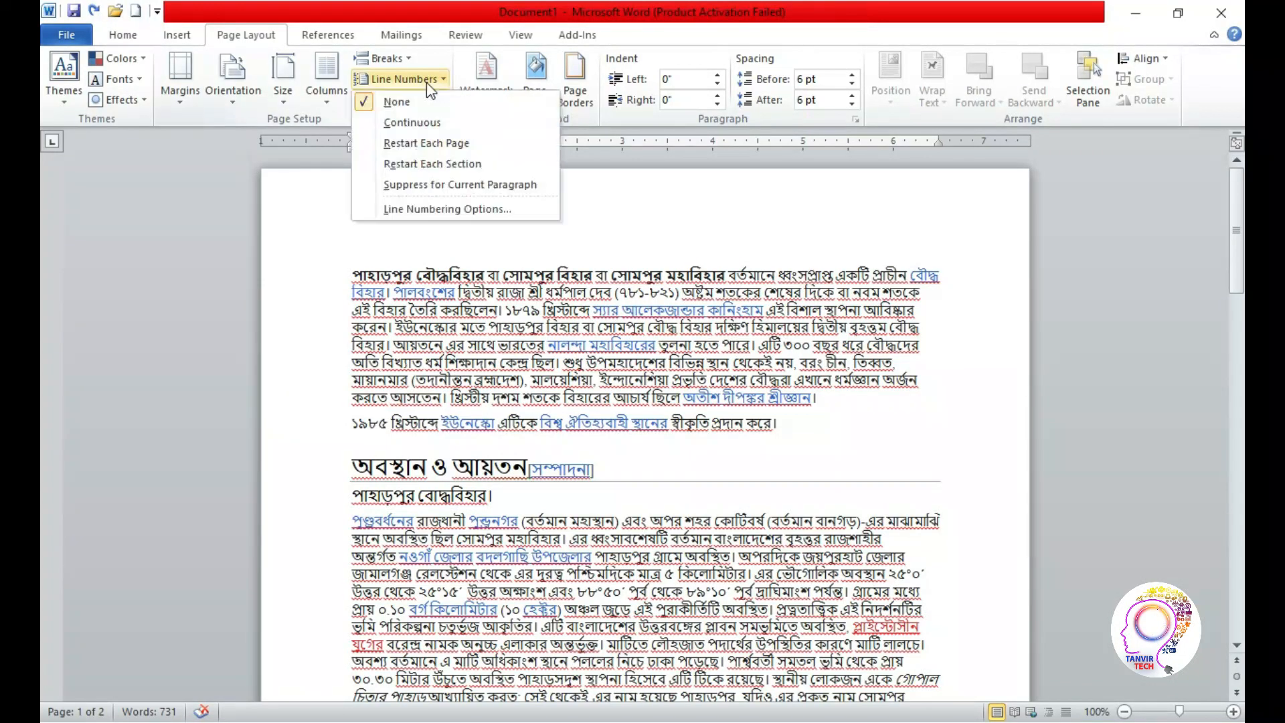
pyautogui.click(412, 122)
pyautogui.scroll(-10, 373, 244)
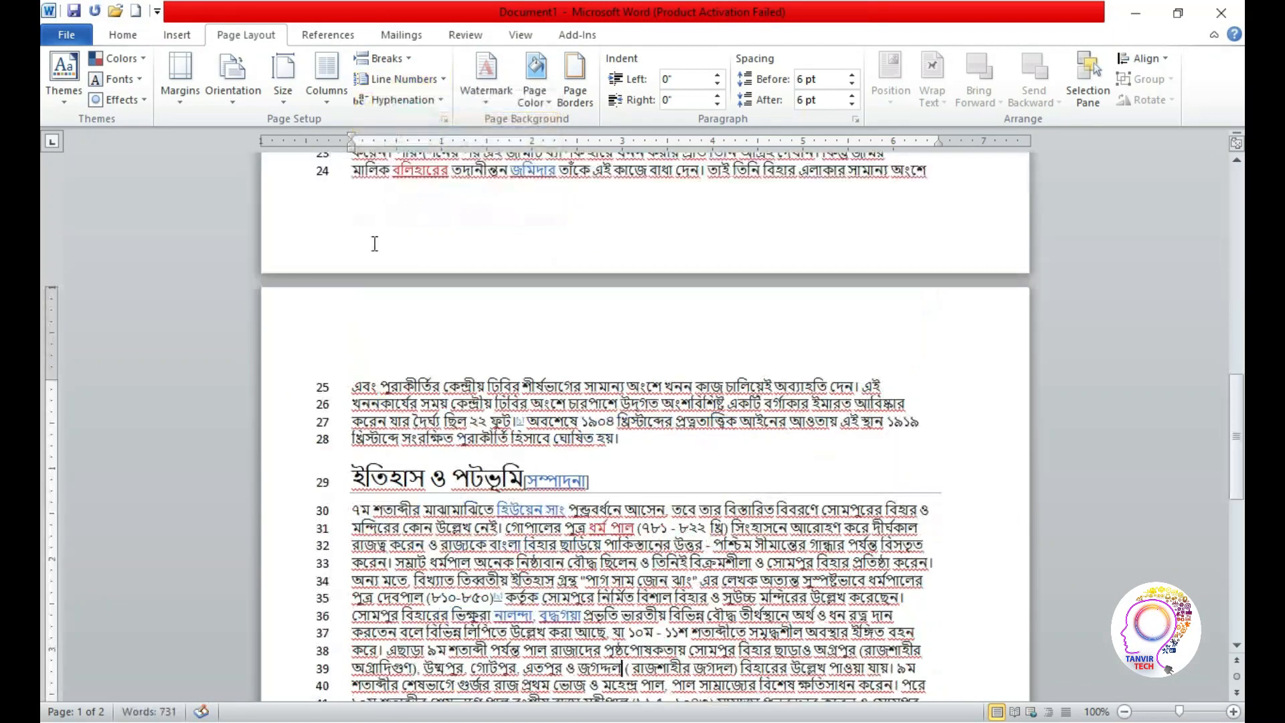
pyautogui.moveTo(1238, 466); pyautogui.dragTo(1239, 264)
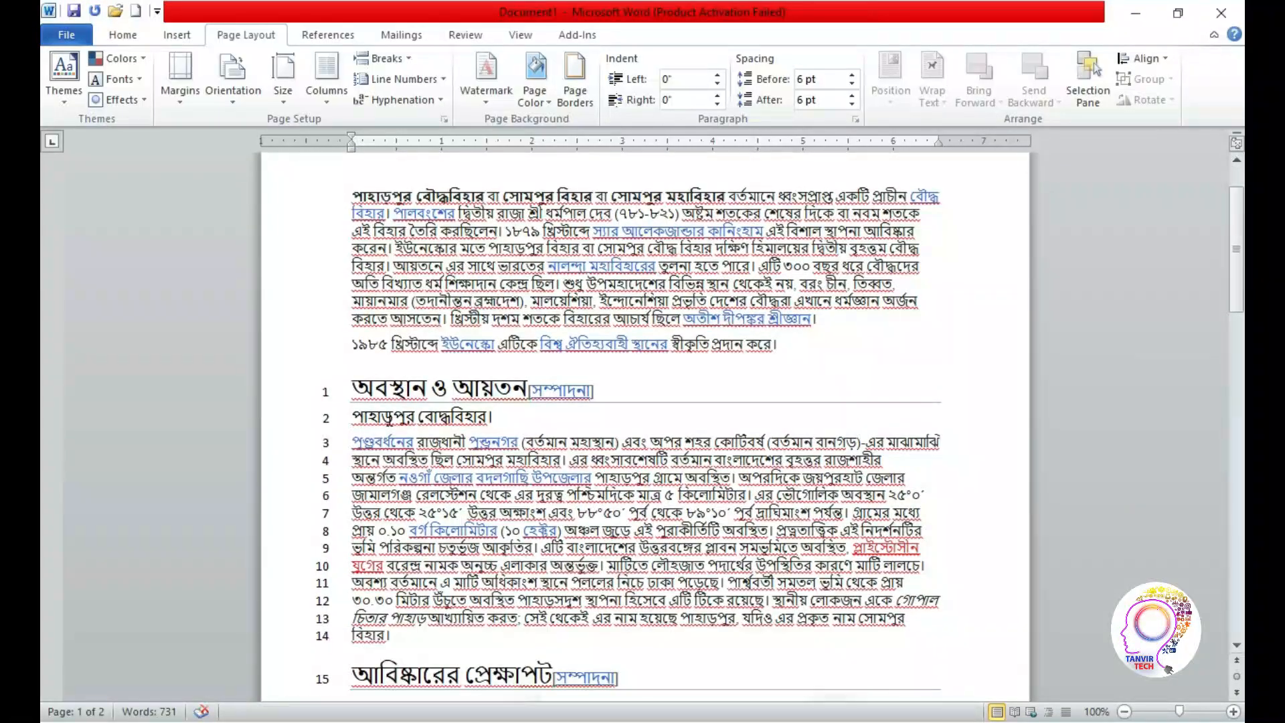
# Set the document's line numbering to None and check that part of both pages
pyautogui.click(427, 83)
pyautogui.click(495, 101)
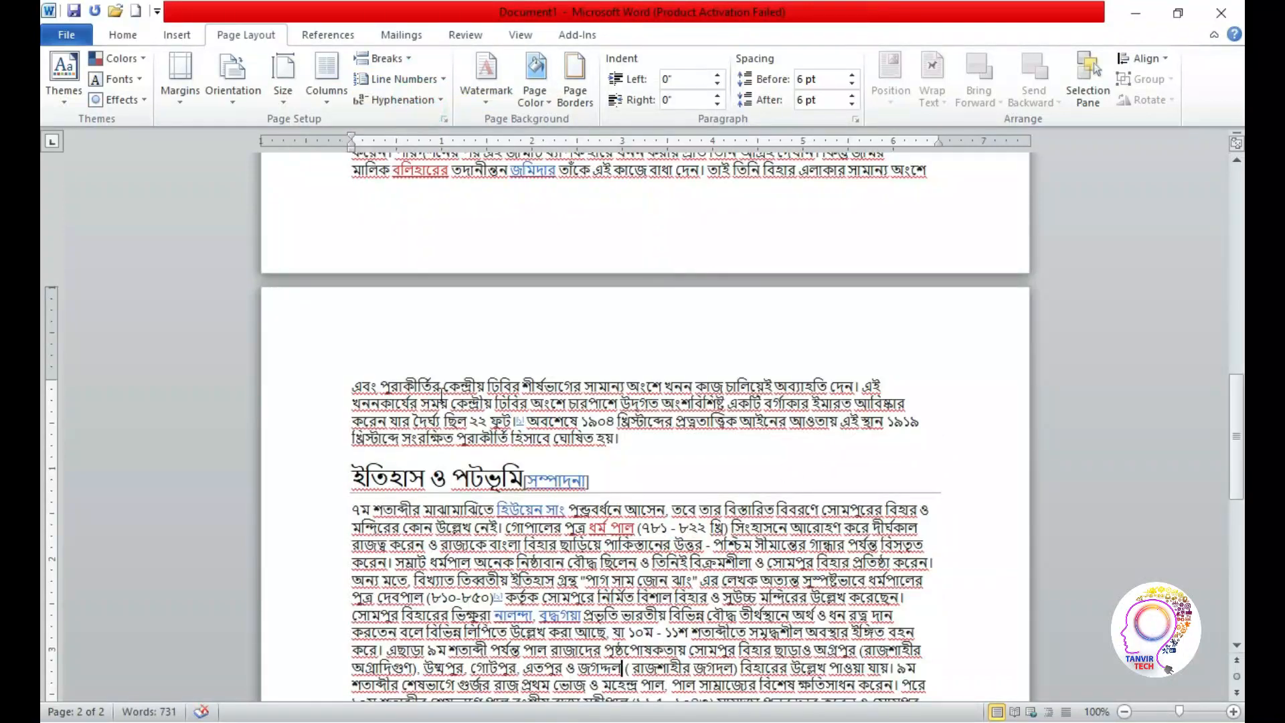
pyautogui.moveTo(1236, 438); pyautogui.dragTo(260, 116)
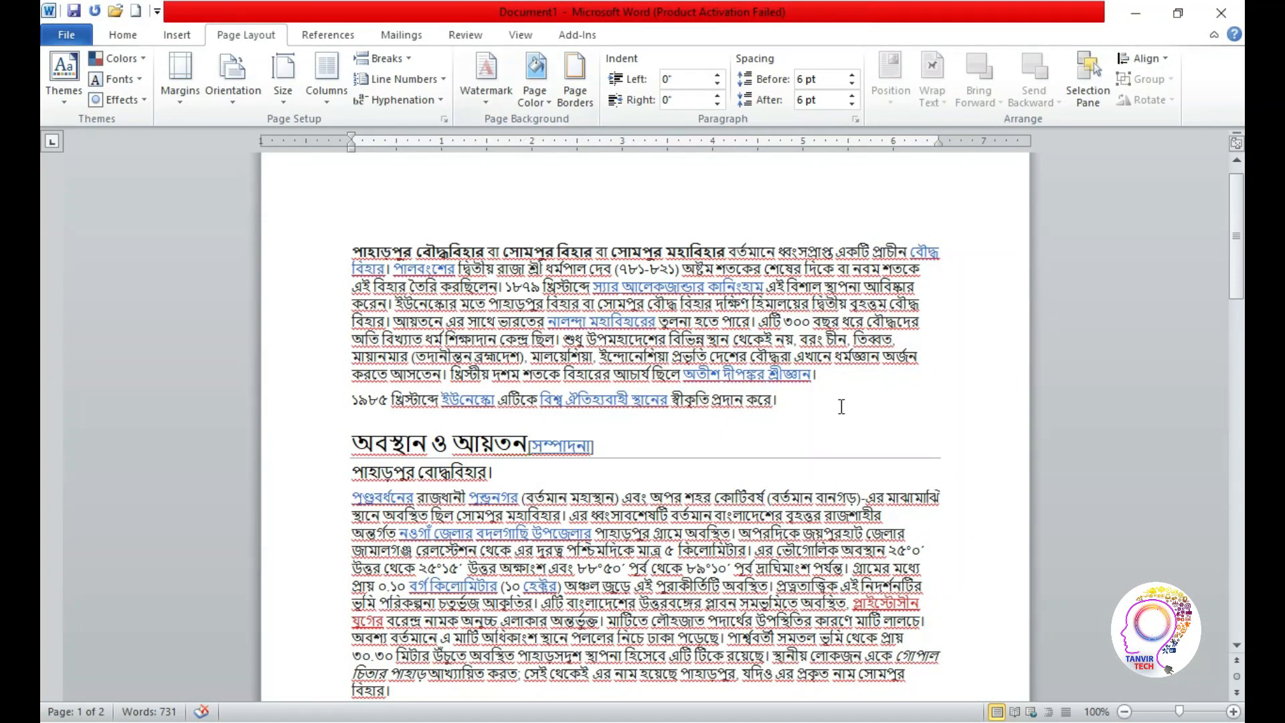
pyautogui.moveTo(1235, 255); pyautogui.dragTo(259, 245)
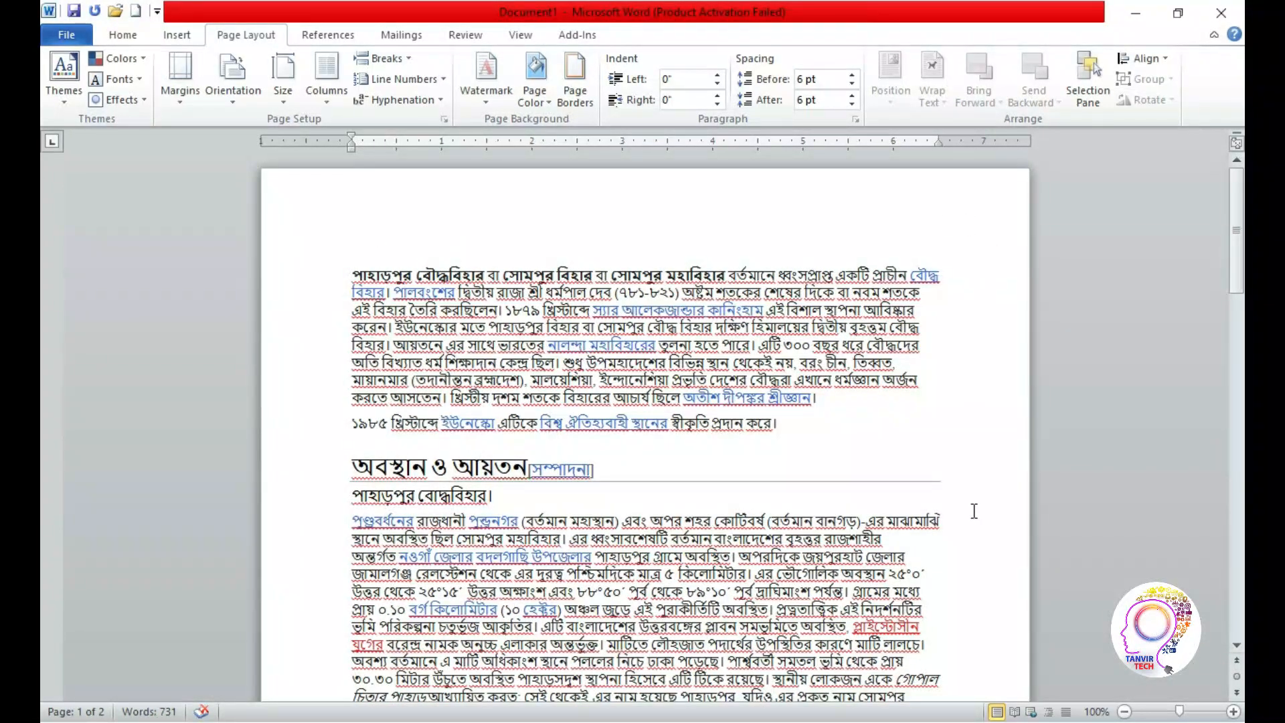
# Apply the DO NOT COPY 1 watermark and inspect it on both pages
pyautogui.click(494, 97)
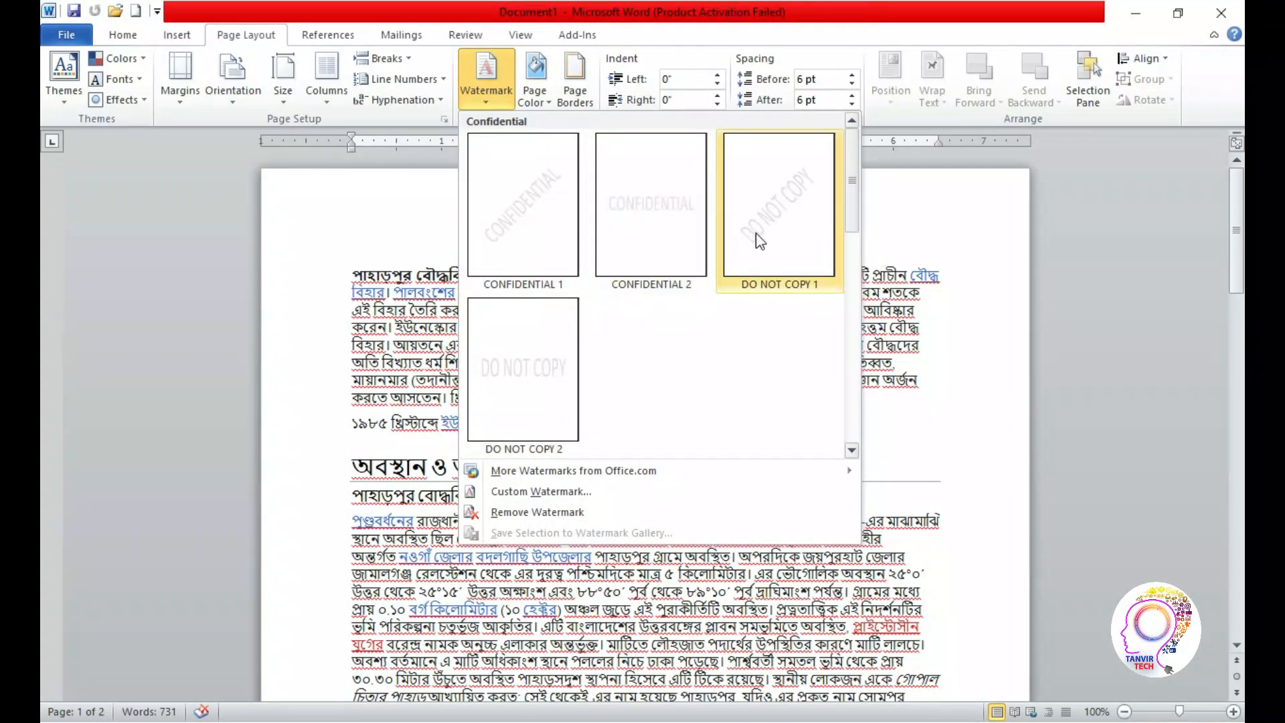
pyautogui.click(772, 230)
pyautogui.moveTo(1231, 244); pyautogui.dragTo(38, 606)
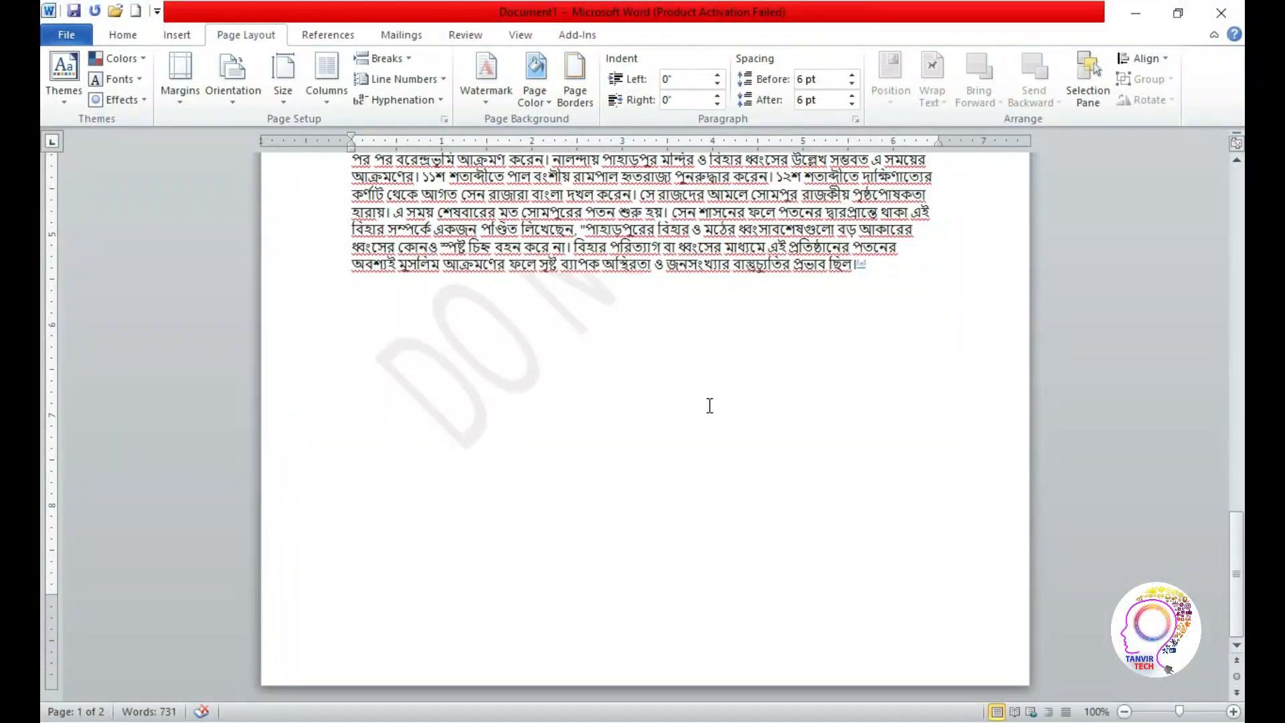
pyautogui.moveTo(1237, 574); pyautogui.dragTo(40, 295)
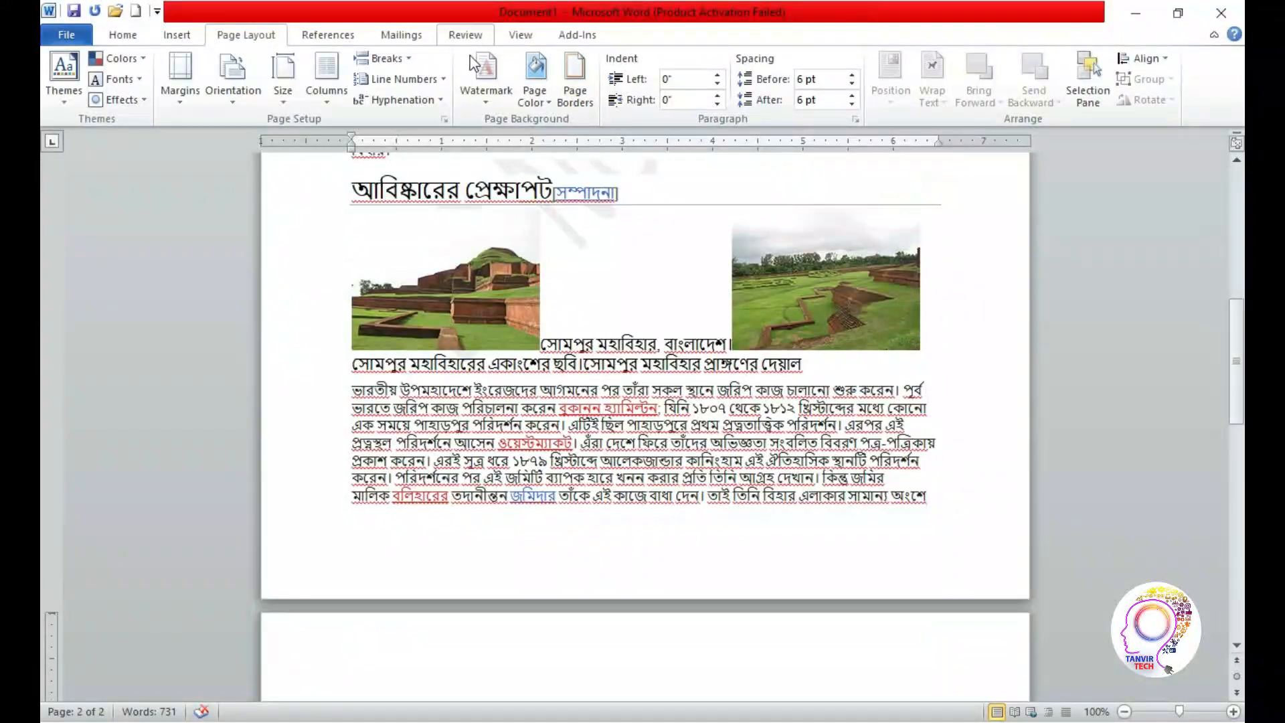
# Replace the watermark with CONFIDENTIAL 1, and remove the watermark from the document
pyautogui.click(485, 100)
pyautogui.click(505, 236)
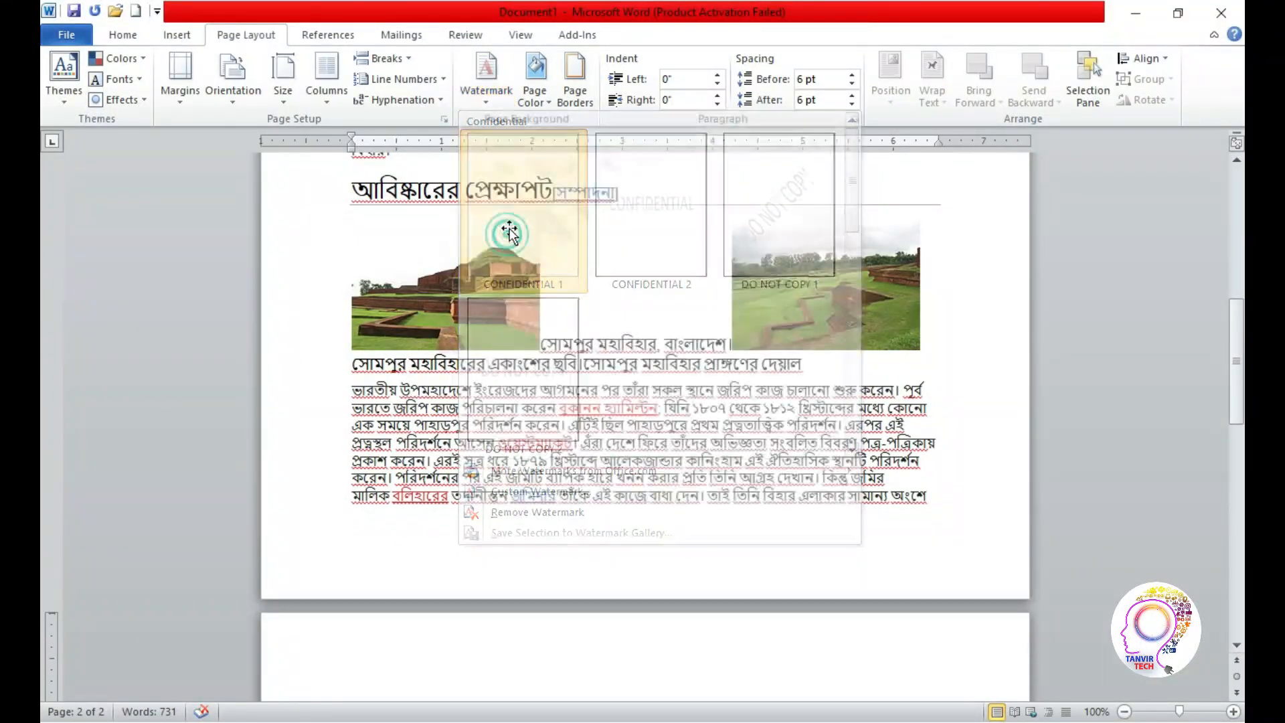
pyautogui.click(485, 100)
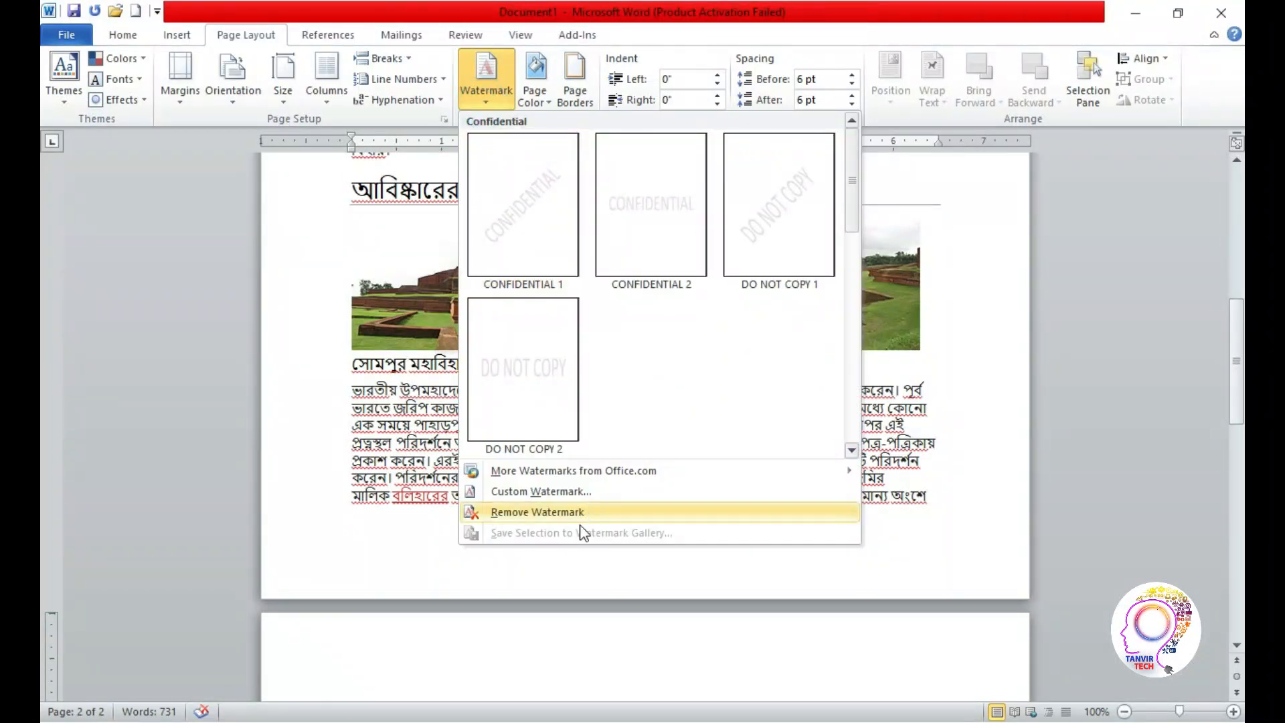
pyautogui.click(480, 513)
pyautogui.moveTo(1240, 386); pyautogui.dragTo(1240, 249)
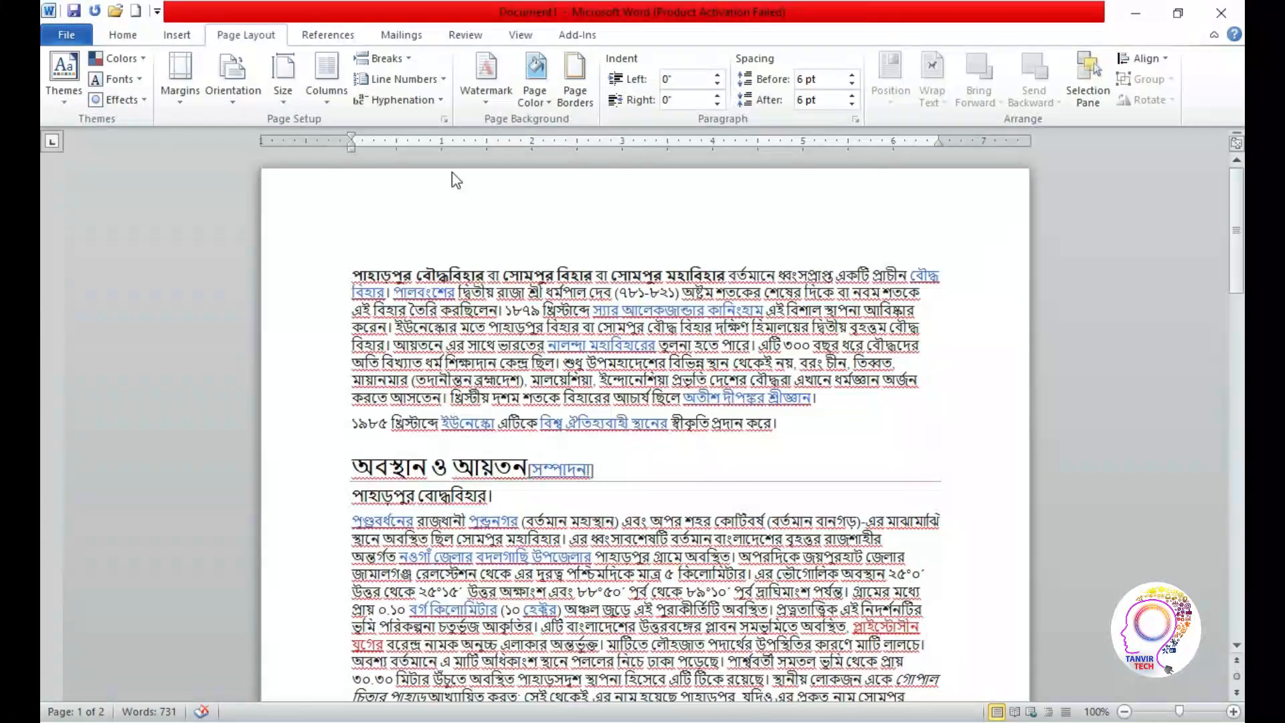
# Apply the diagonal CONFIDENTIAL 1 watermark and inspect it on the second page
pyautogui.click(485, 101)
pyautogui.click(504, 195)
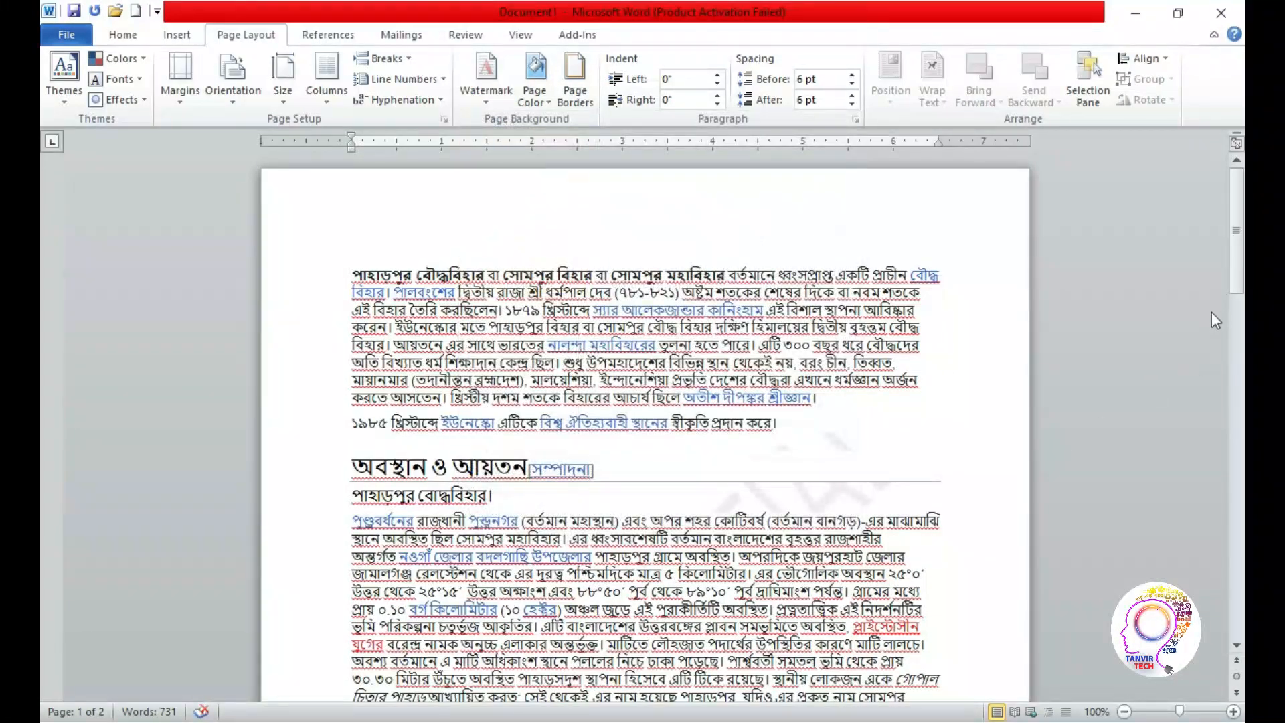
pyautogui.moveTo(1240, 281); pyautogui.dragTo(1240, 600)
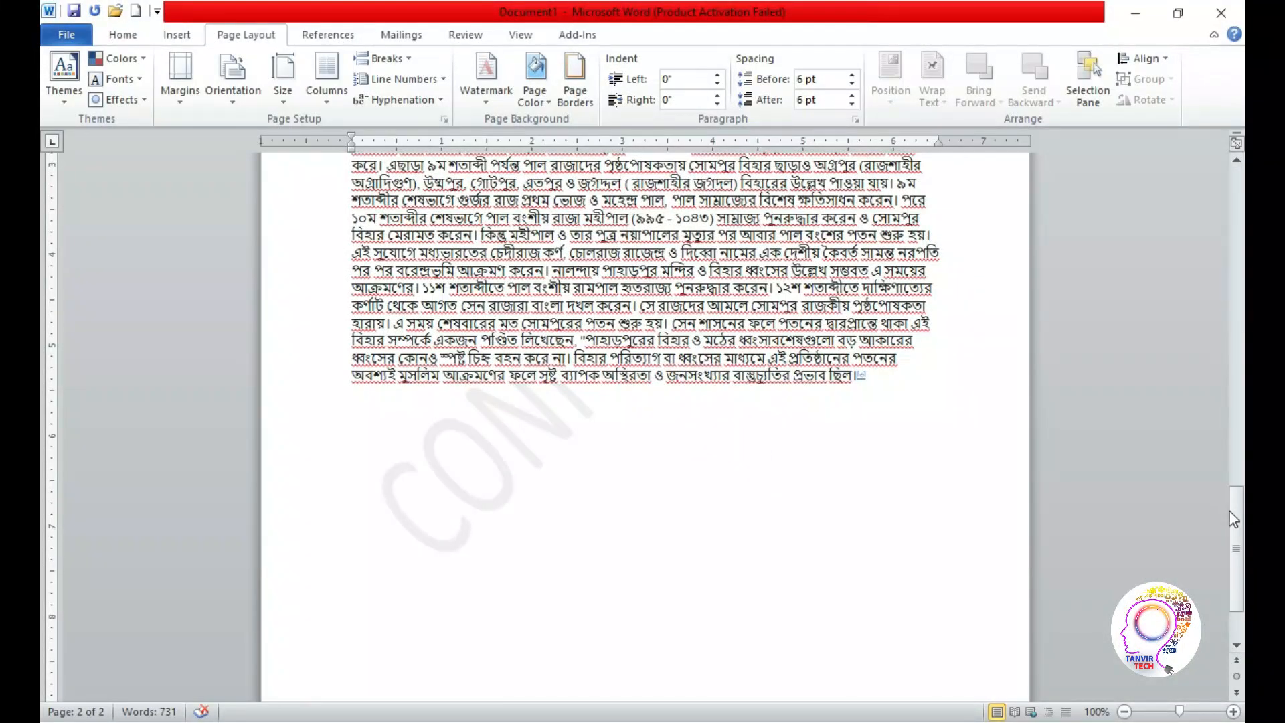
pyautogui.moveTo(1234, 519); pyautogui.dragTo(1119, 277)
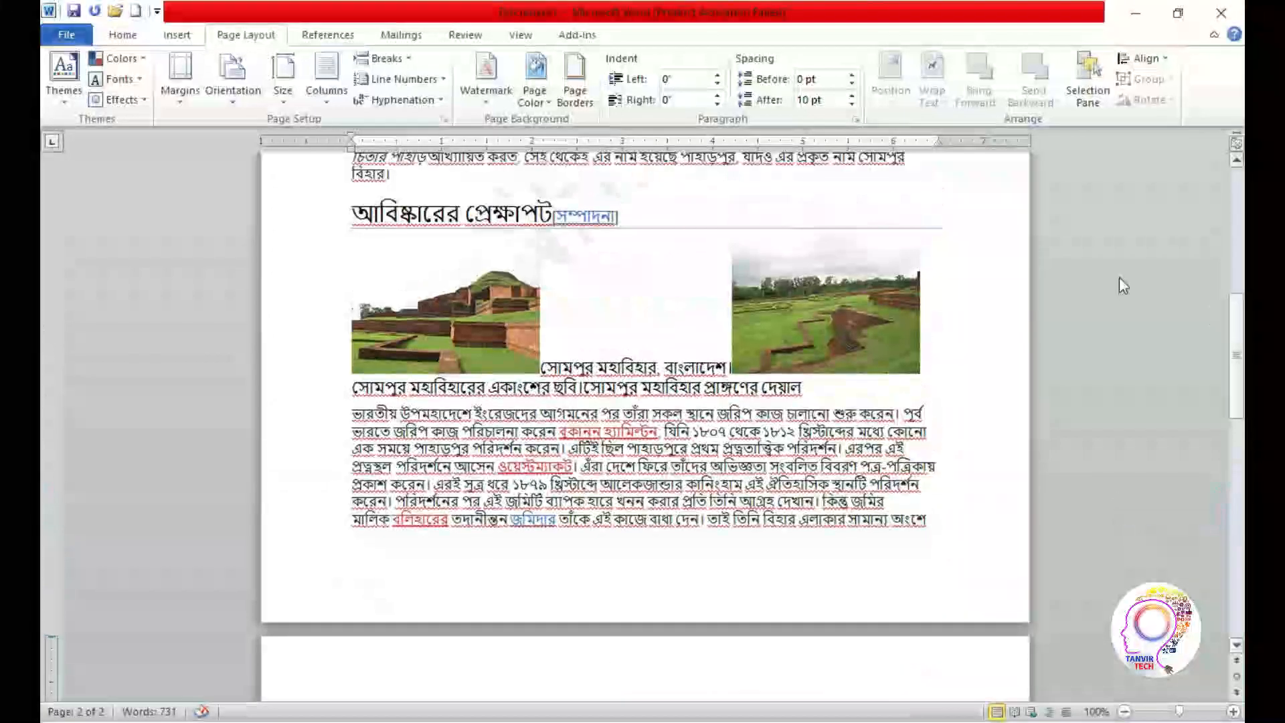
# Open the custom watermark settings, try DO NOT COPY as the watermark text, and clear the text
pyautogui.click(484, 106)
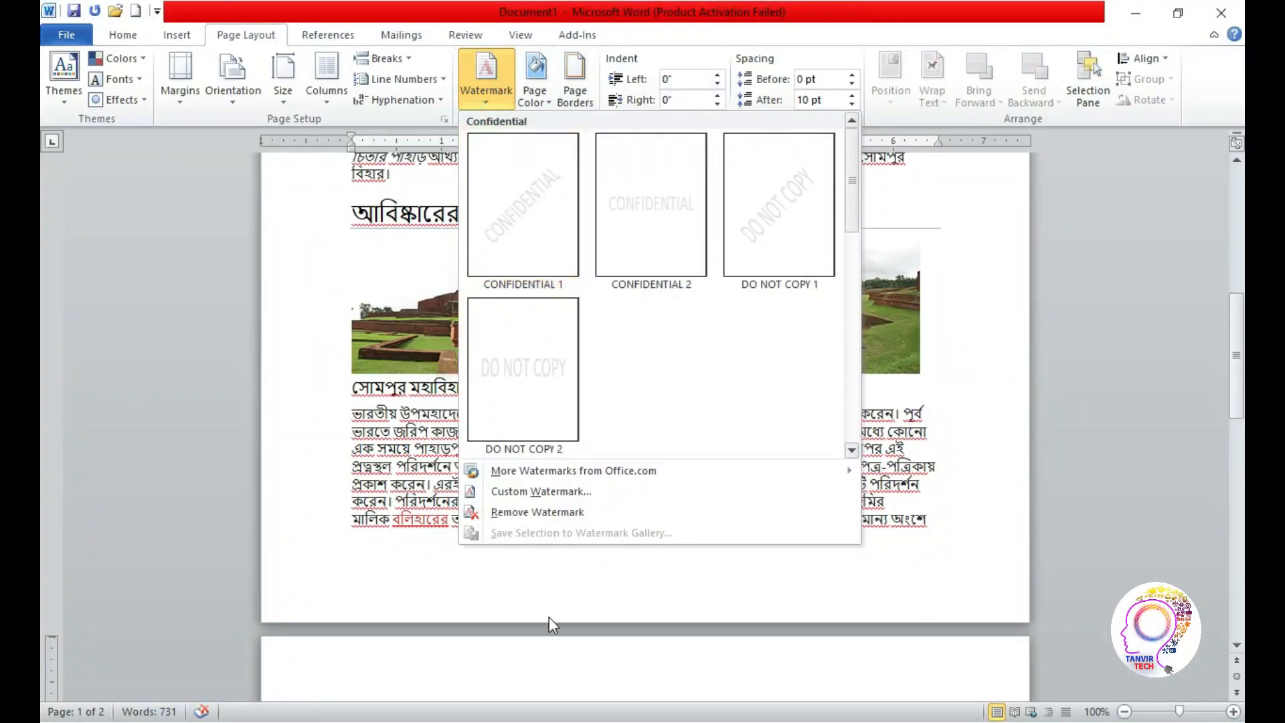
pyautogui.click(544, 492)
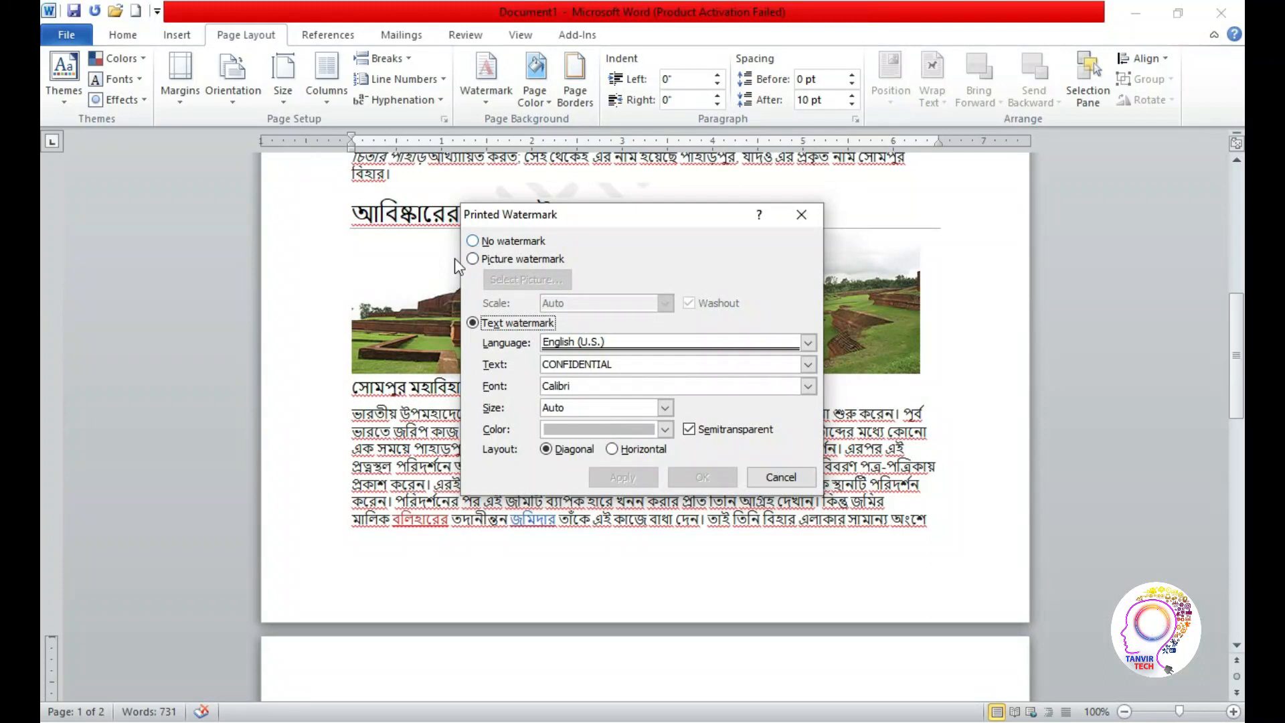
pyautogui.click(813, 364)
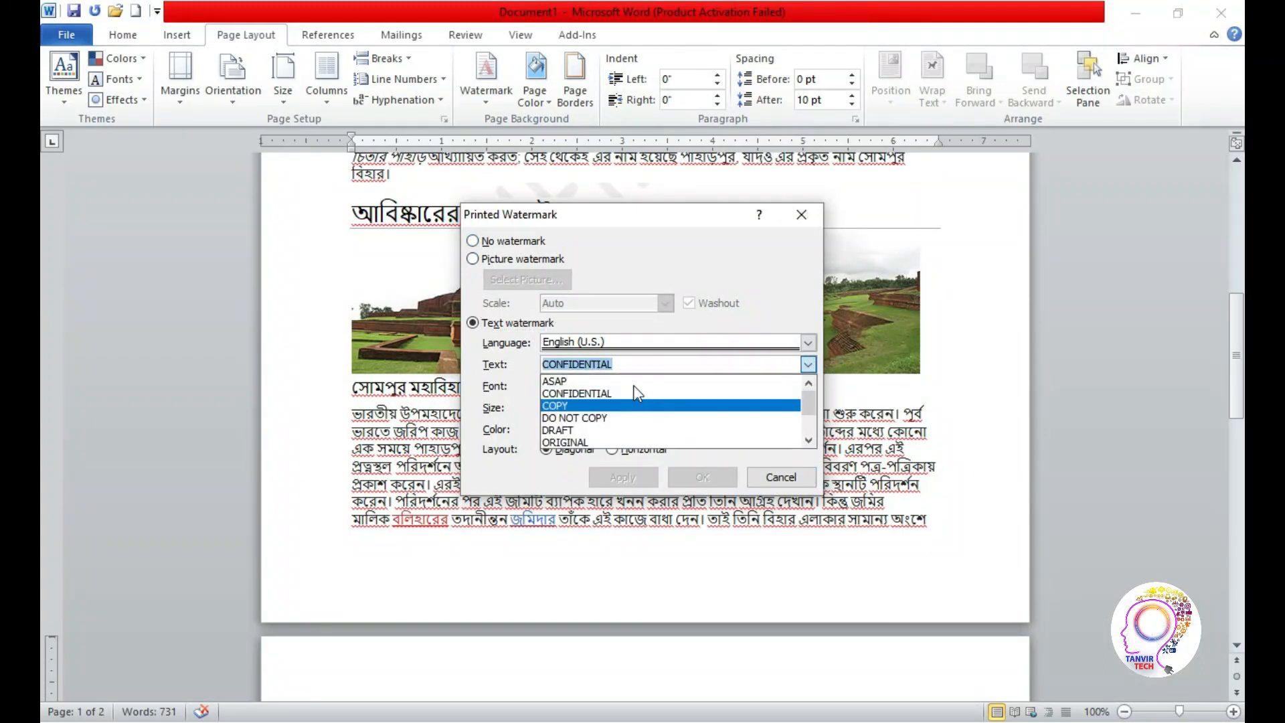
pyautogui.click(635, 418)
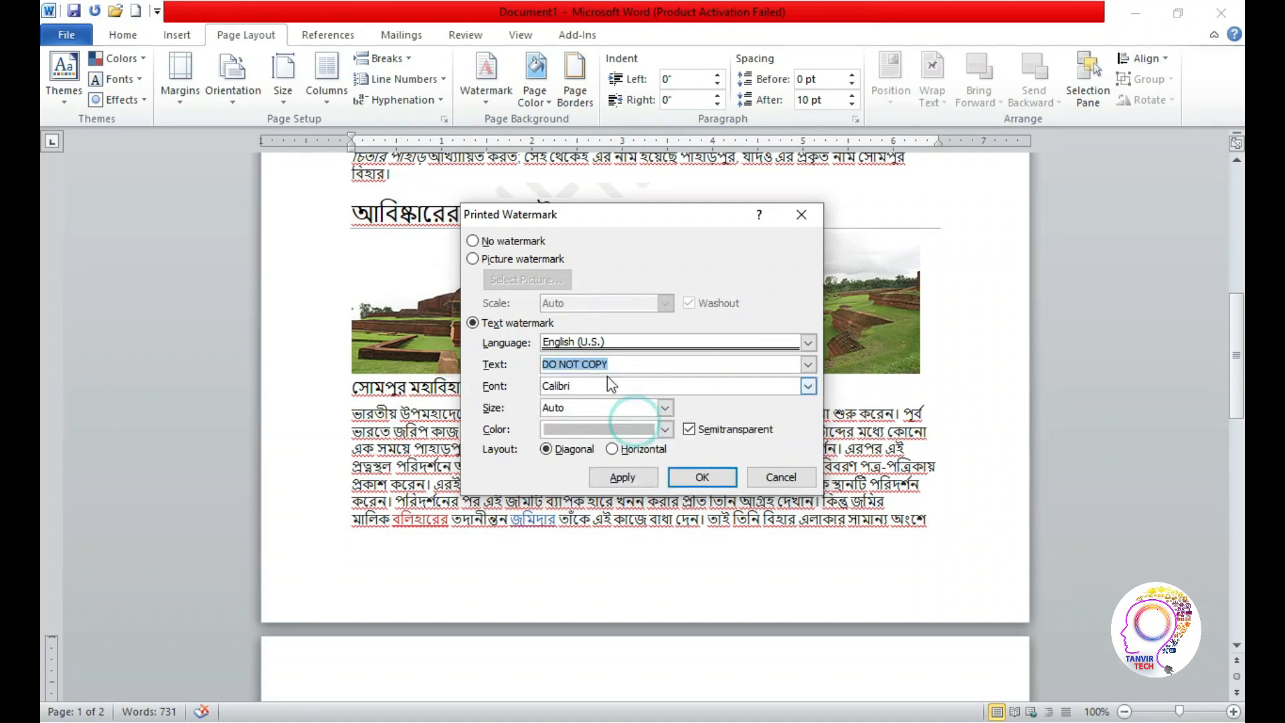
pyautogui.press('BackSpace')
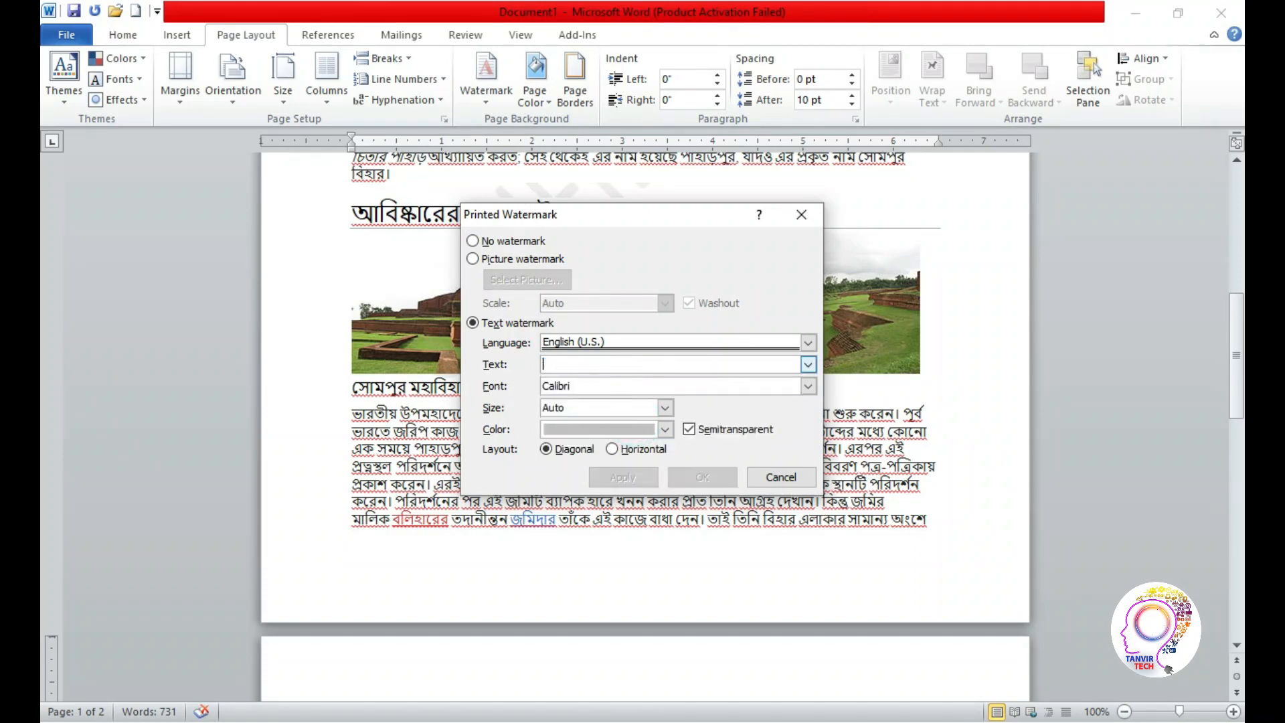
pyautogui.write('□□□□')
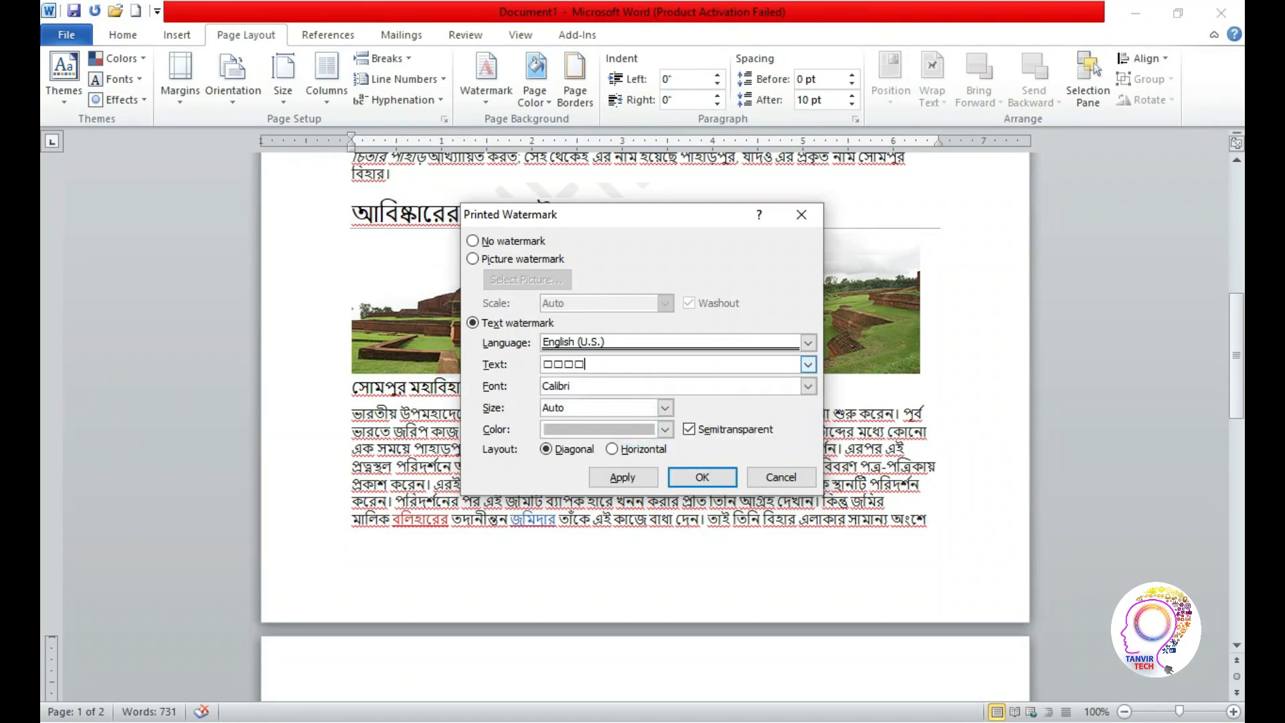
pyautogui.press('BackSpace')
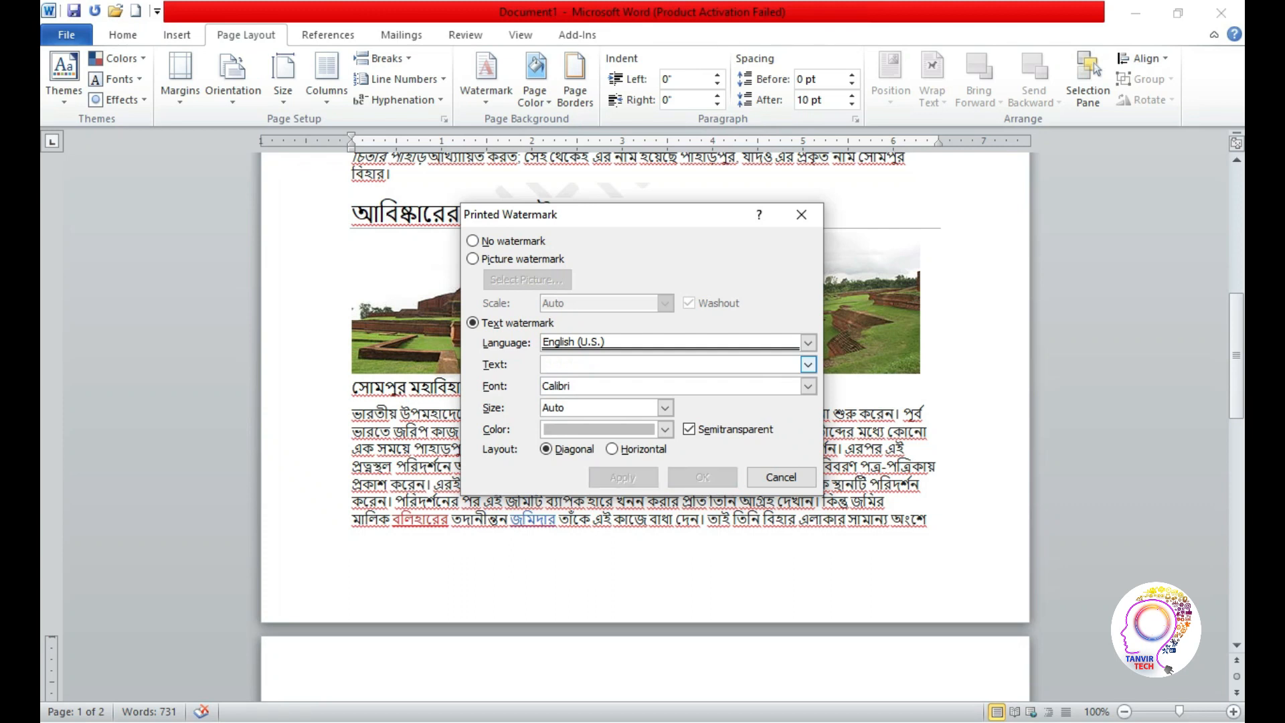
# Set the custom text watermark's font to Times New Roman
pyautogui.click(808, 386)
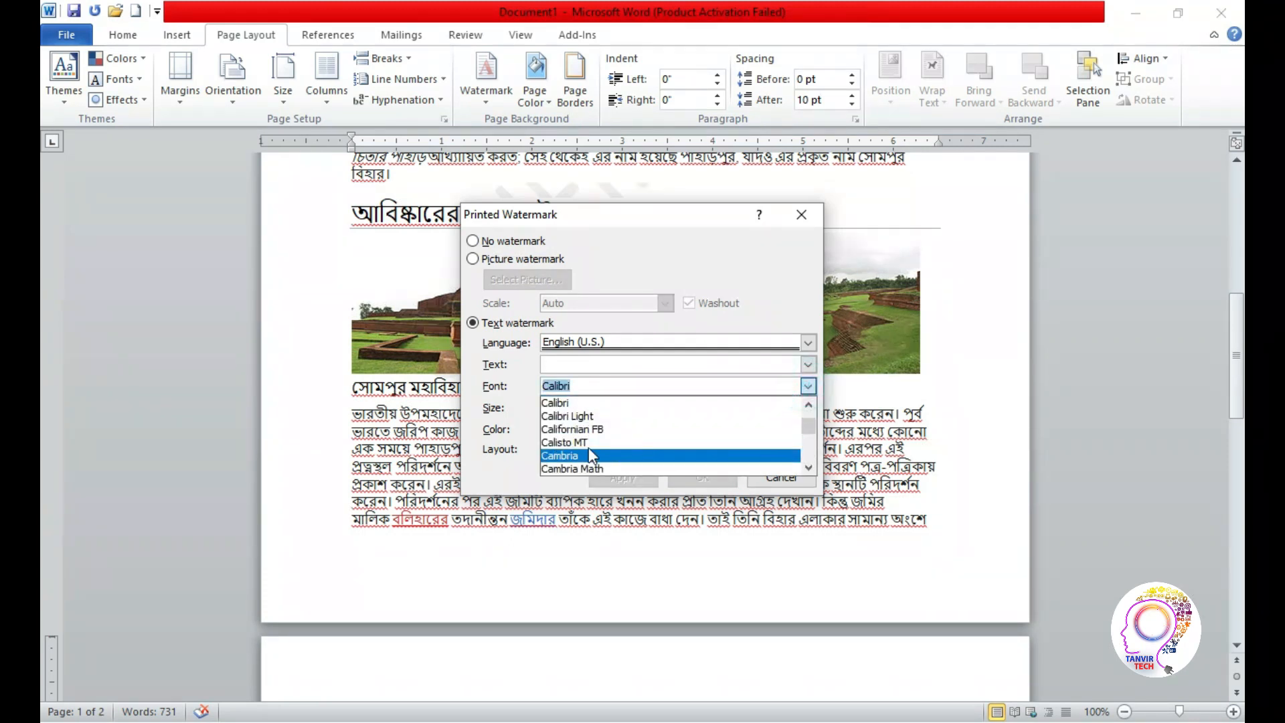
pyautogui.moveTo(810, 427); pyautogui.dragTo(811, 459)
pyautogui.doubleClick(810, 467)
pyautogui.doubleClick(810, 466)
pyautogui.tripleClick(810, 466)
pyautogui.tripleClick(810, 466)
pyautogui.doubleClick(810, 467)
pyautogui.doubleClick(810, 466)
pyautogui.doubleClick(810, 466)
pyautogui.doubleClick(810, 466)
pyautogui.tripleClick(810, 466)
pyautogui.click(810, 466)
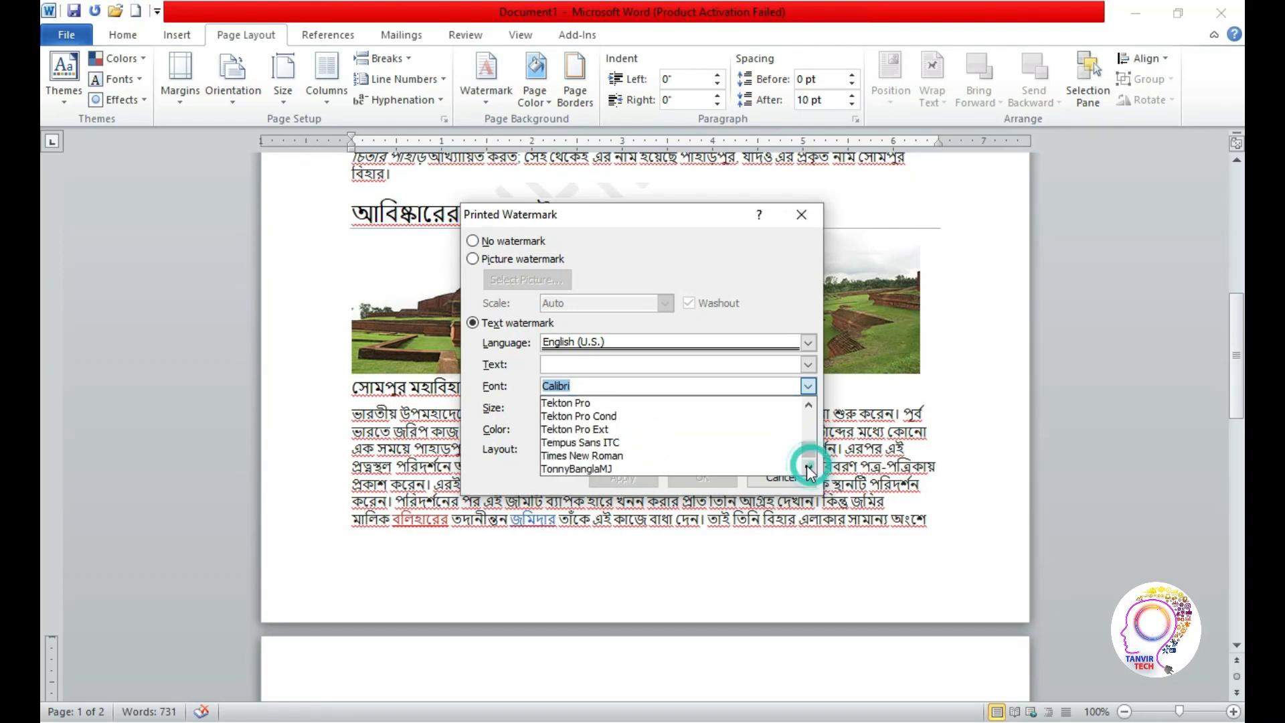
pyautogui.click(647, 458)
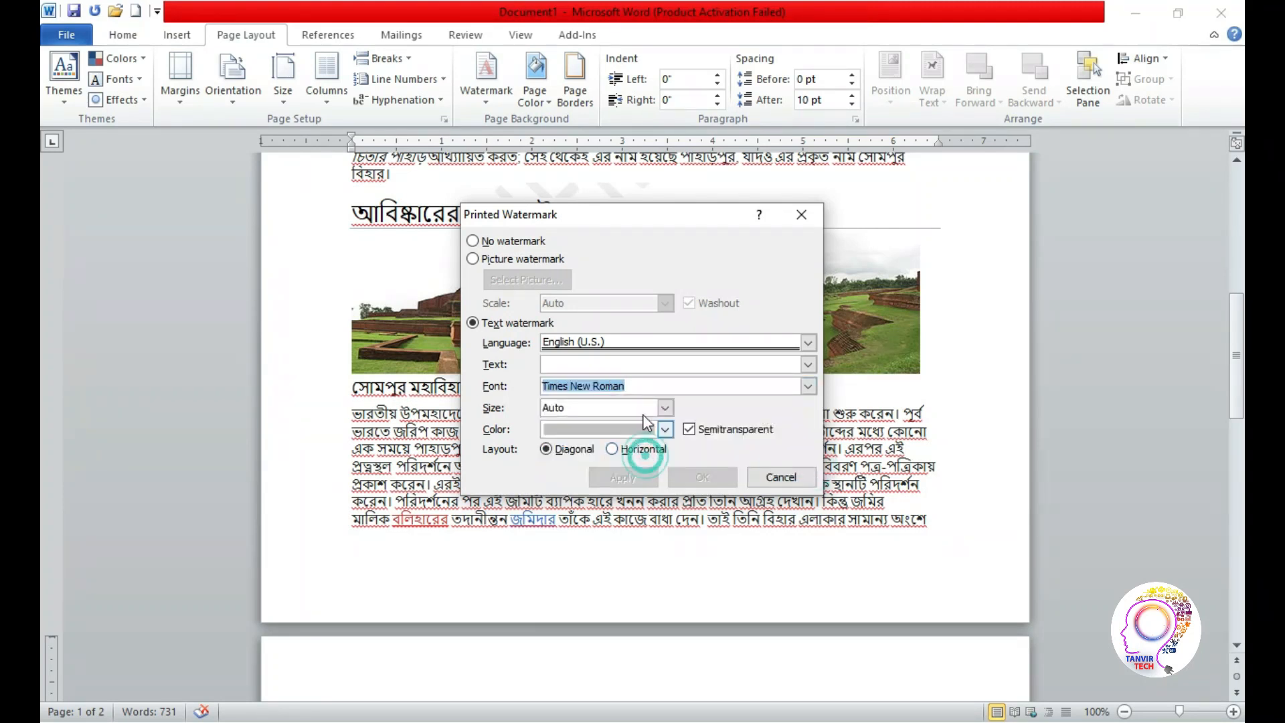
# Set the watermark text to the author's first name and its colour to a darker grey
pyautogui.click(605, 364)
pyautogui.write('□□□')
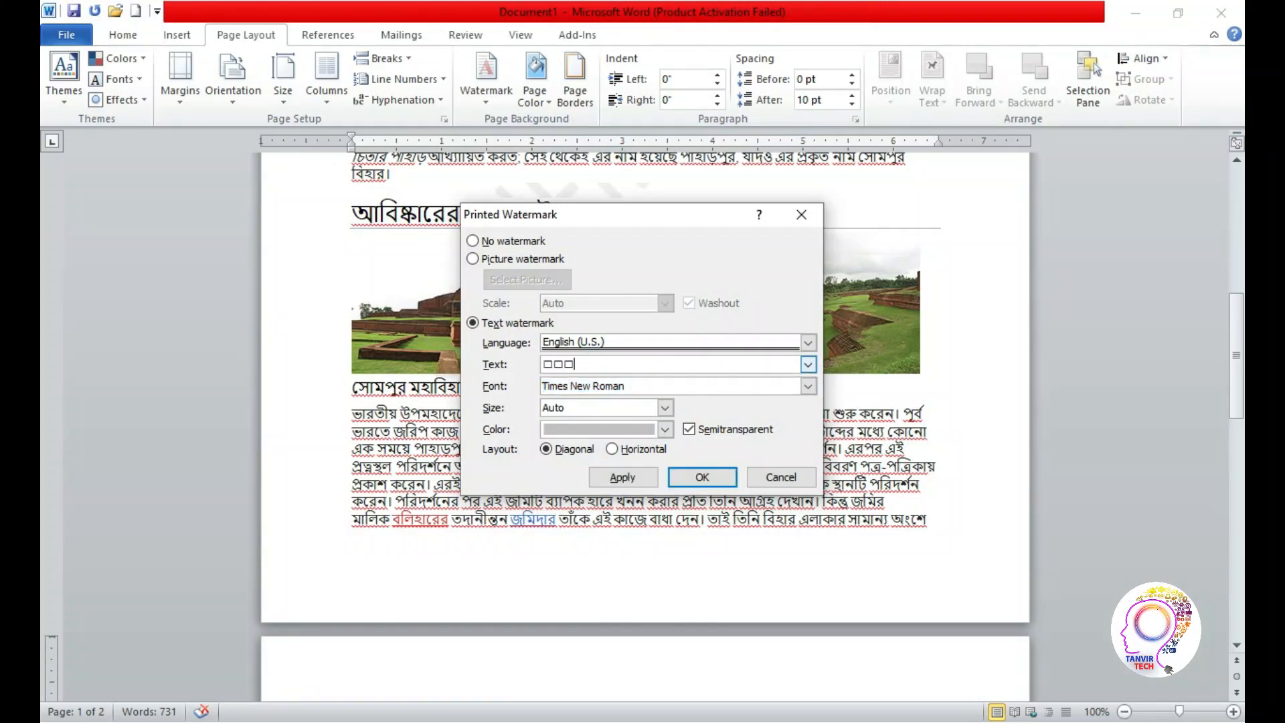
pyautogui.press('BackSpace')
pyautogui.click(583, 427)
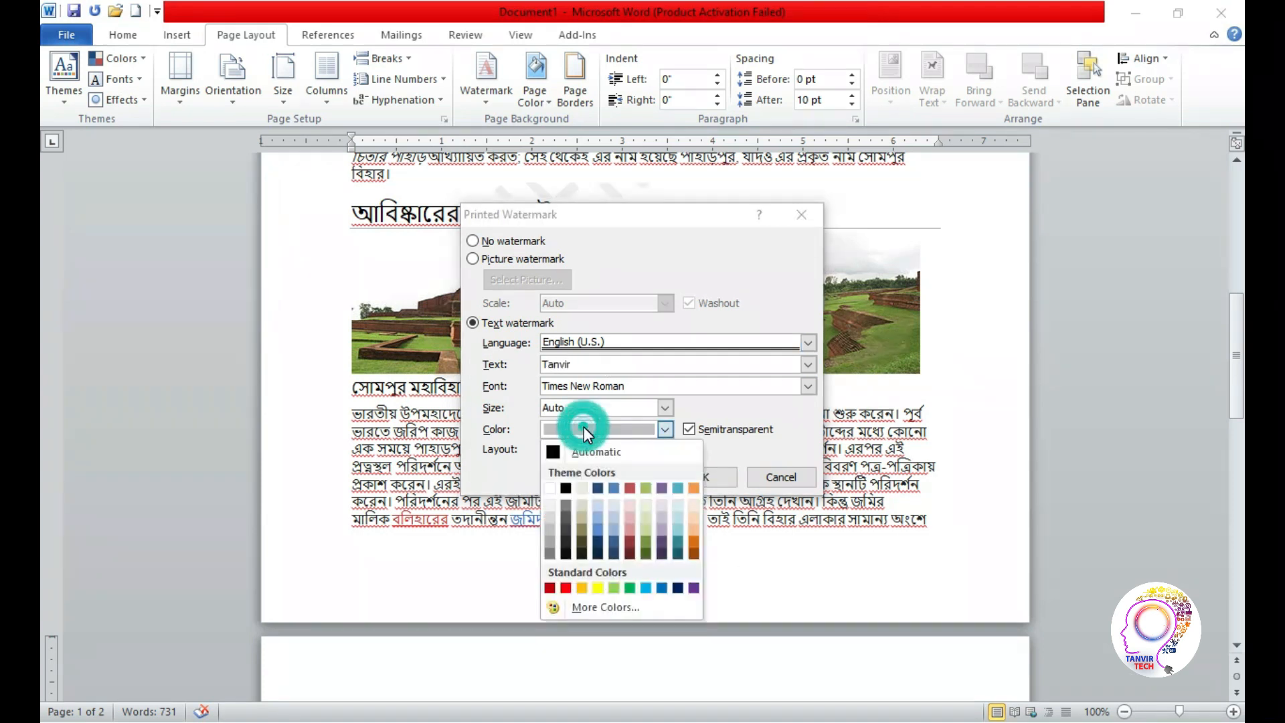
pyautogui.click(555, 532)
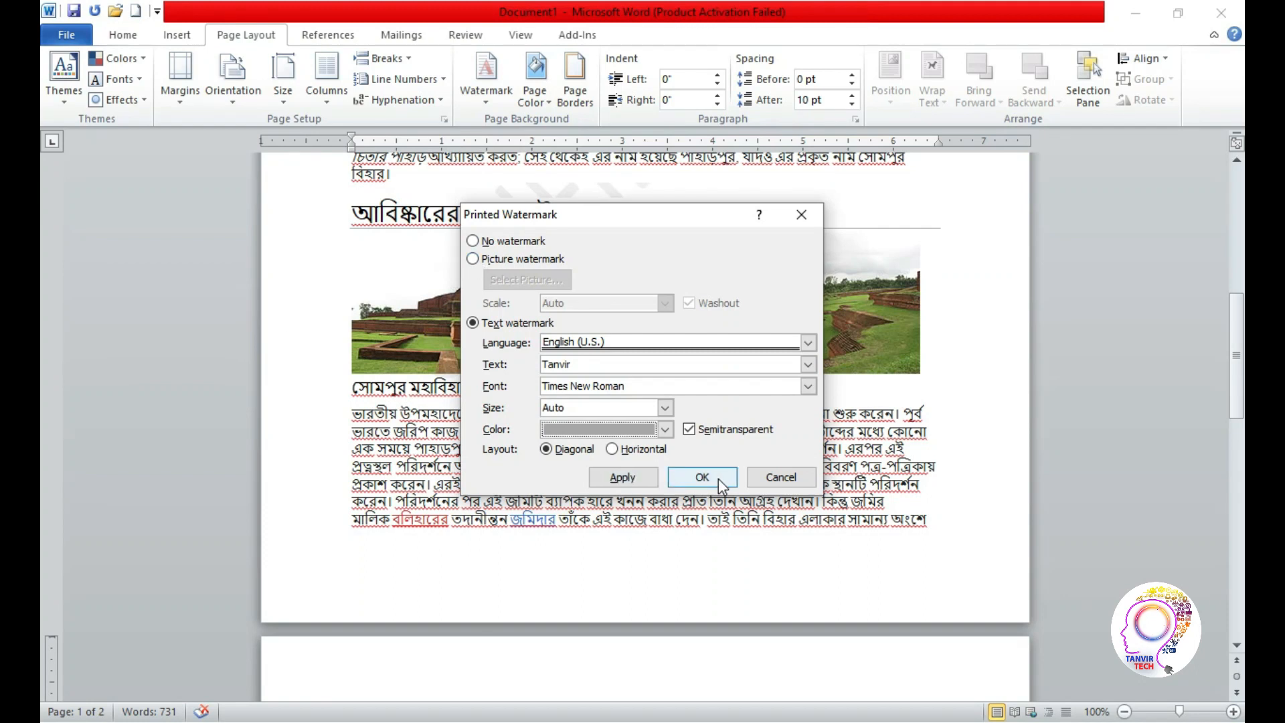
# Apply the custom diagonal watermark, close its settings, and inspect it on the second page
pyautogui.click(629, 478)
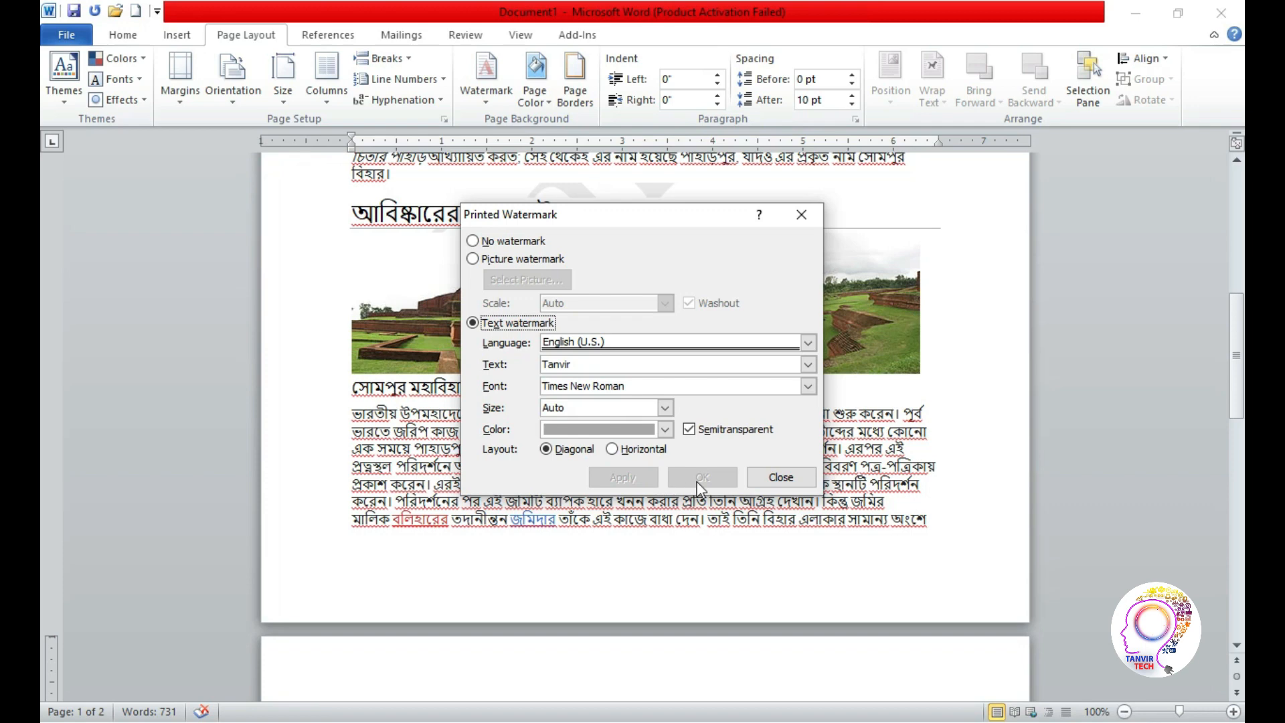
pyautogui.click(781, 477)
pyautogui.scroll(-15, 42, 394)
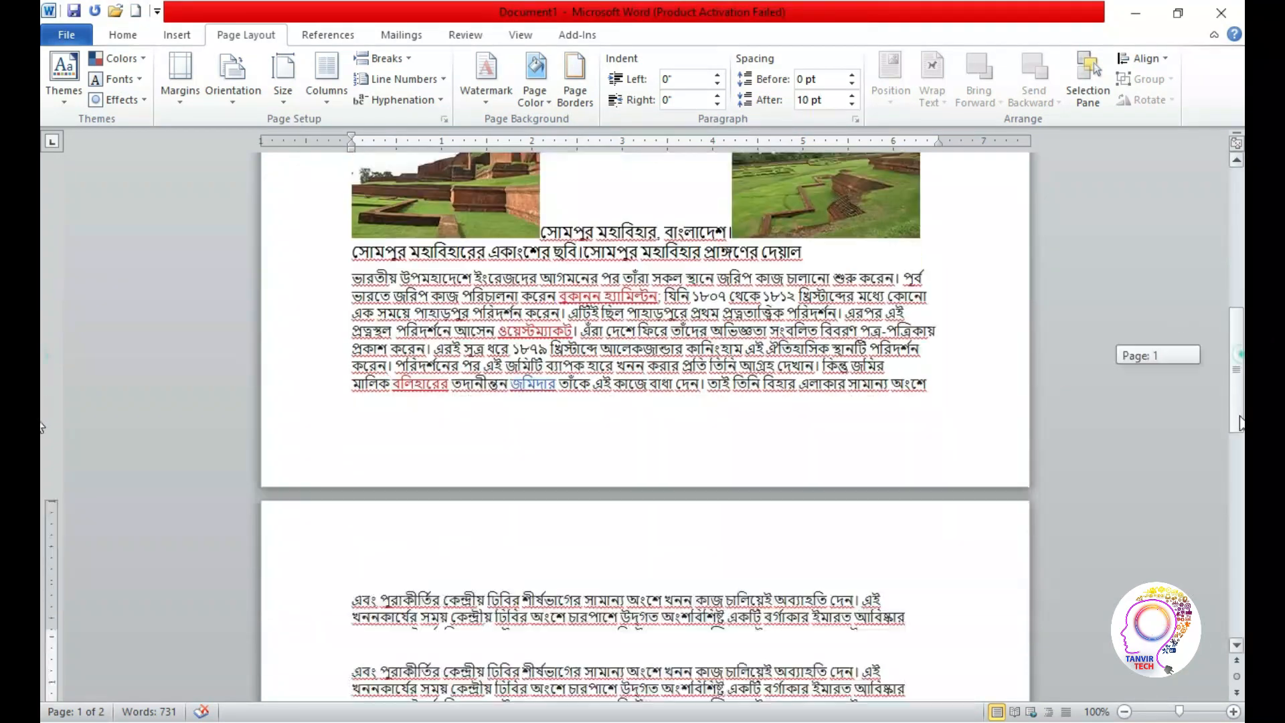
pyautogui.click(492, 524)
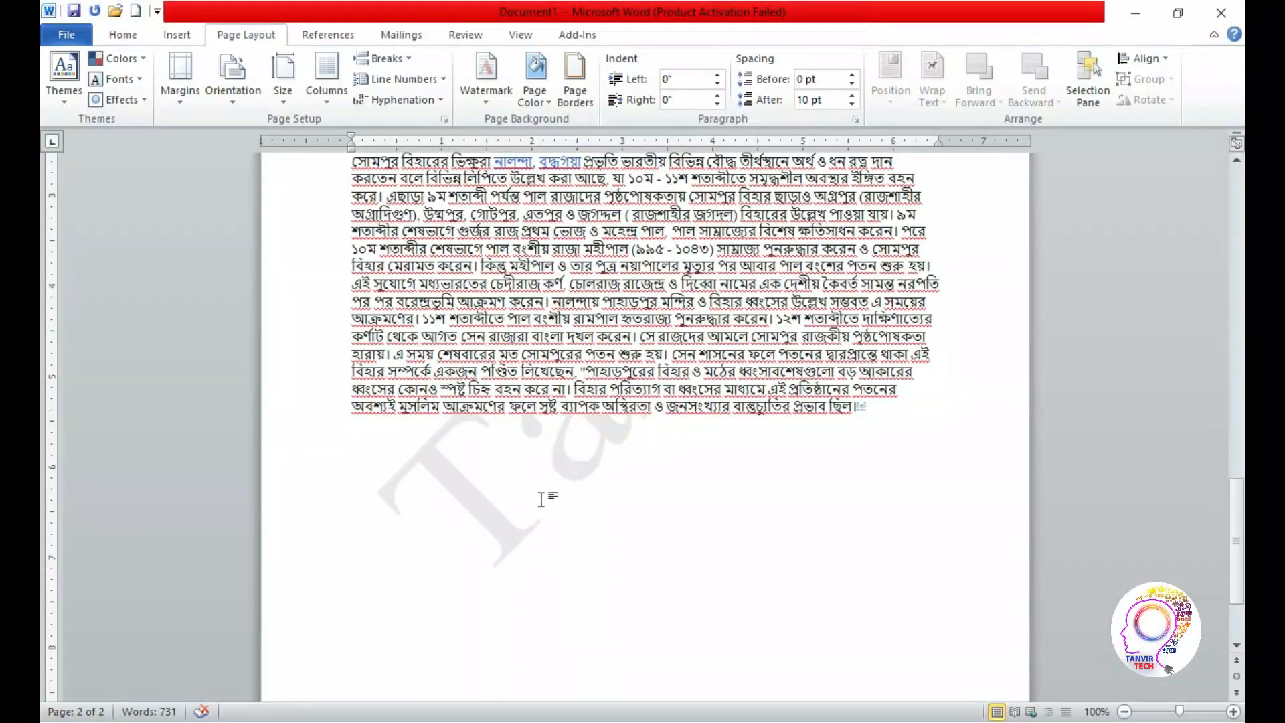
# Remove the custom name watermark from the document
pyautogui.moveTo(1233, 540); pyautogui.dragTo(1236, 225)
pyautogui.click(496, 99)
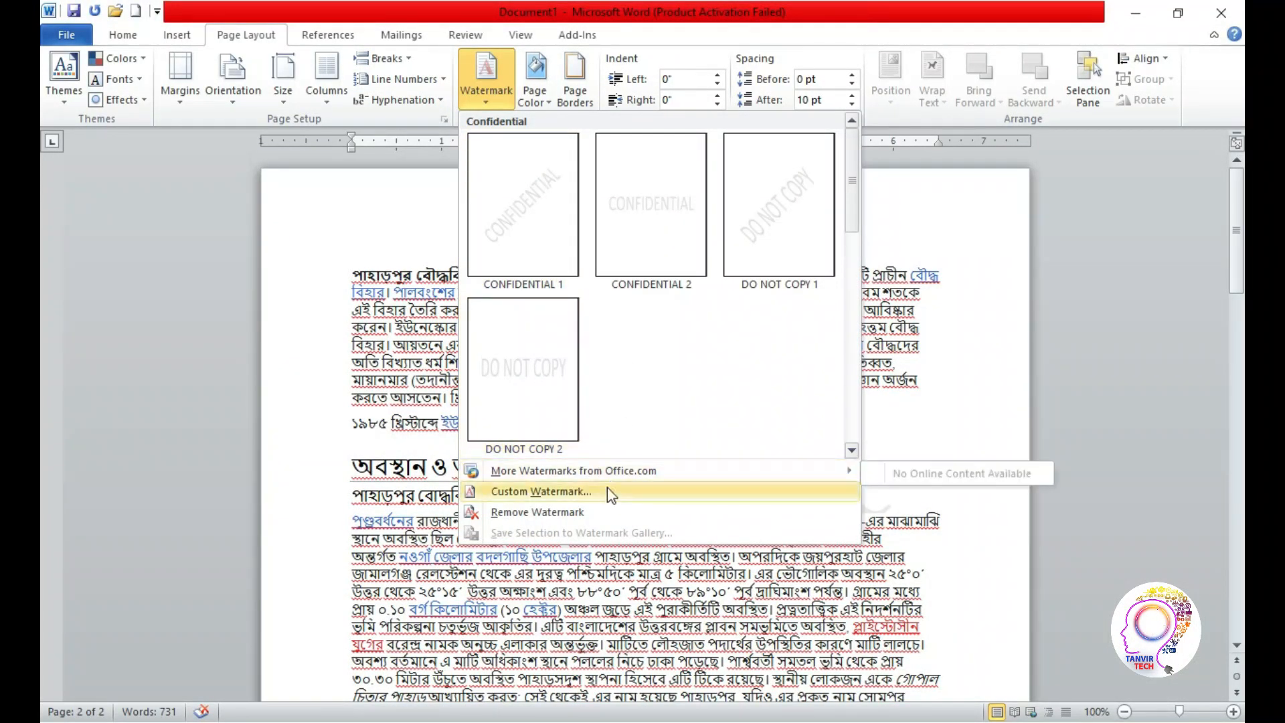
pyautogui.click(538, 513)
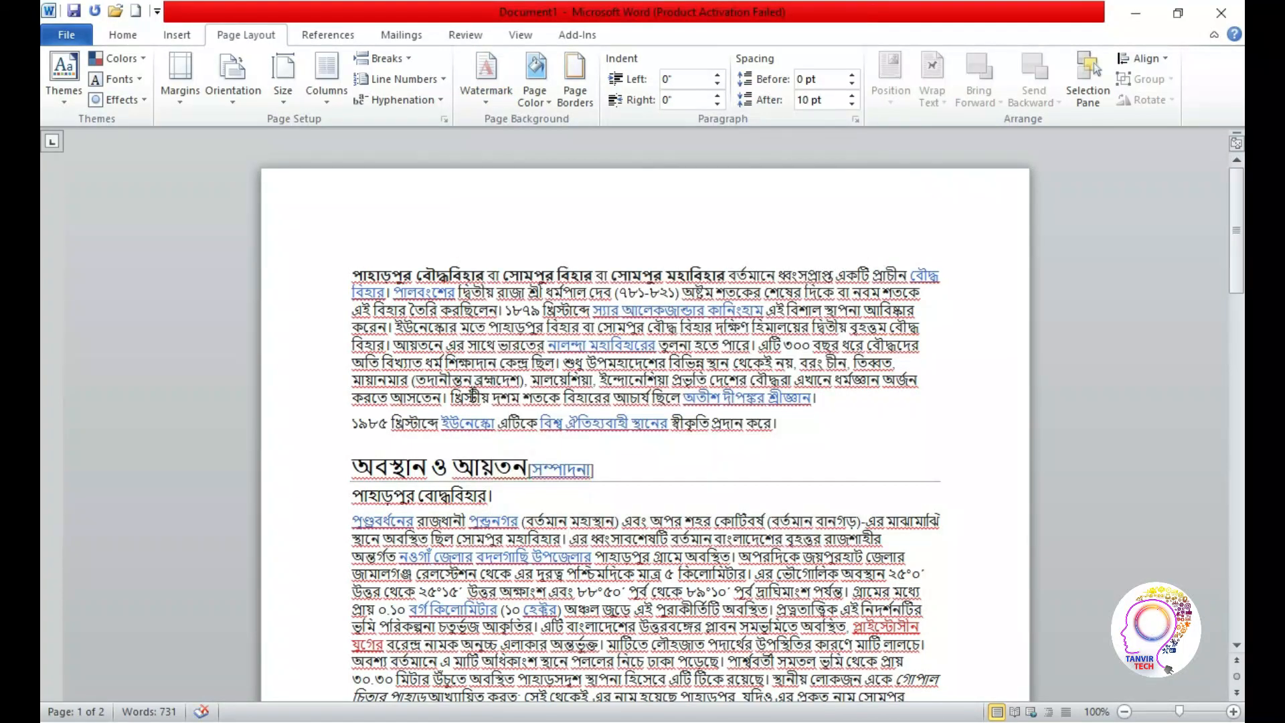
# Try different custom page colours and apply light pink to the document
pyautogui.click(547, 104)
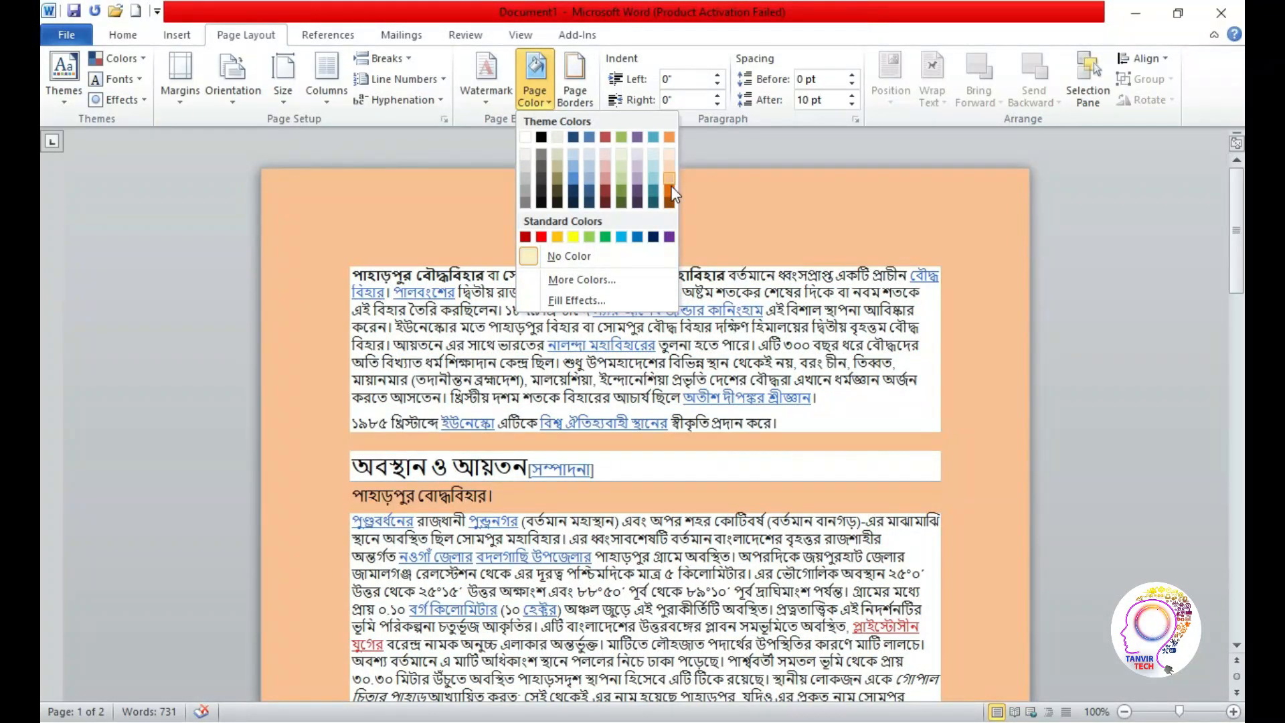
pyautogui.click(574, 280)
pyautogui.click(613, 320)
pyautogui.click(621, 338)
pyautogui.click(580, 339)
pyautogui.click(597, 347)
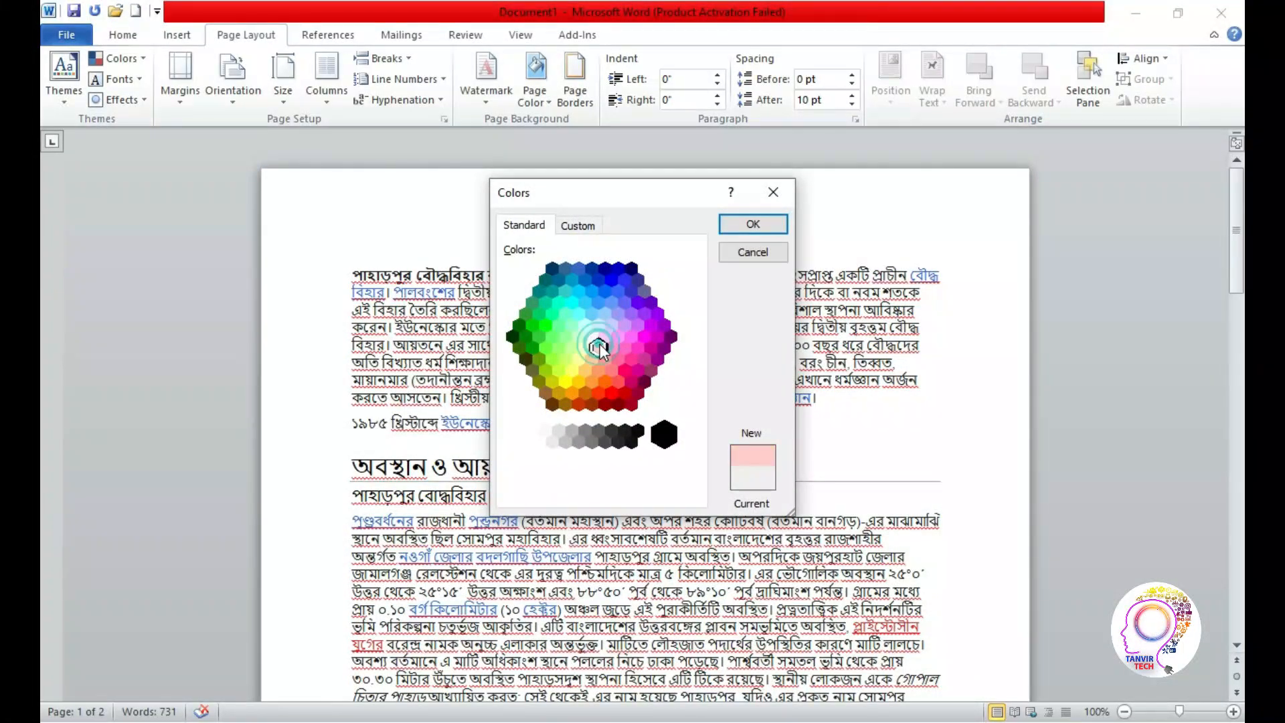
pyautogui.click(752, 224)
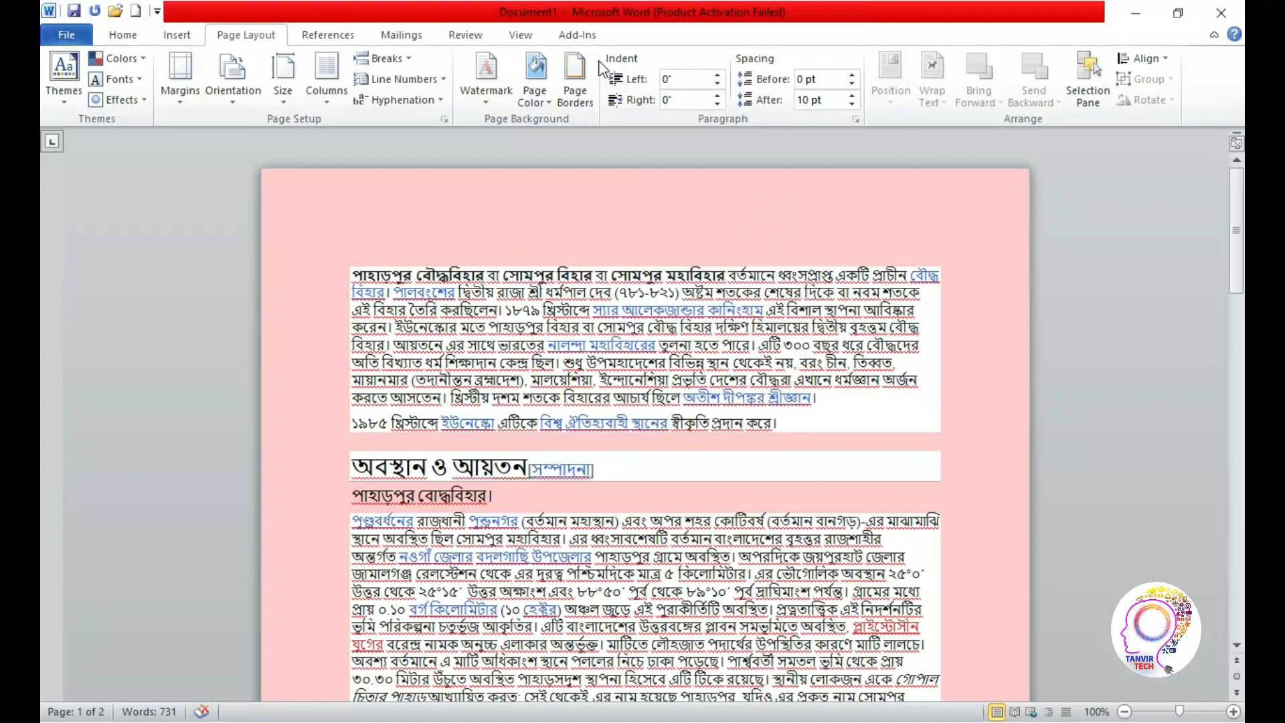
# Apply a diagonal-down gradient fill to the page background, and remove the page colour with No Color
pyautogui.click(548, 97)
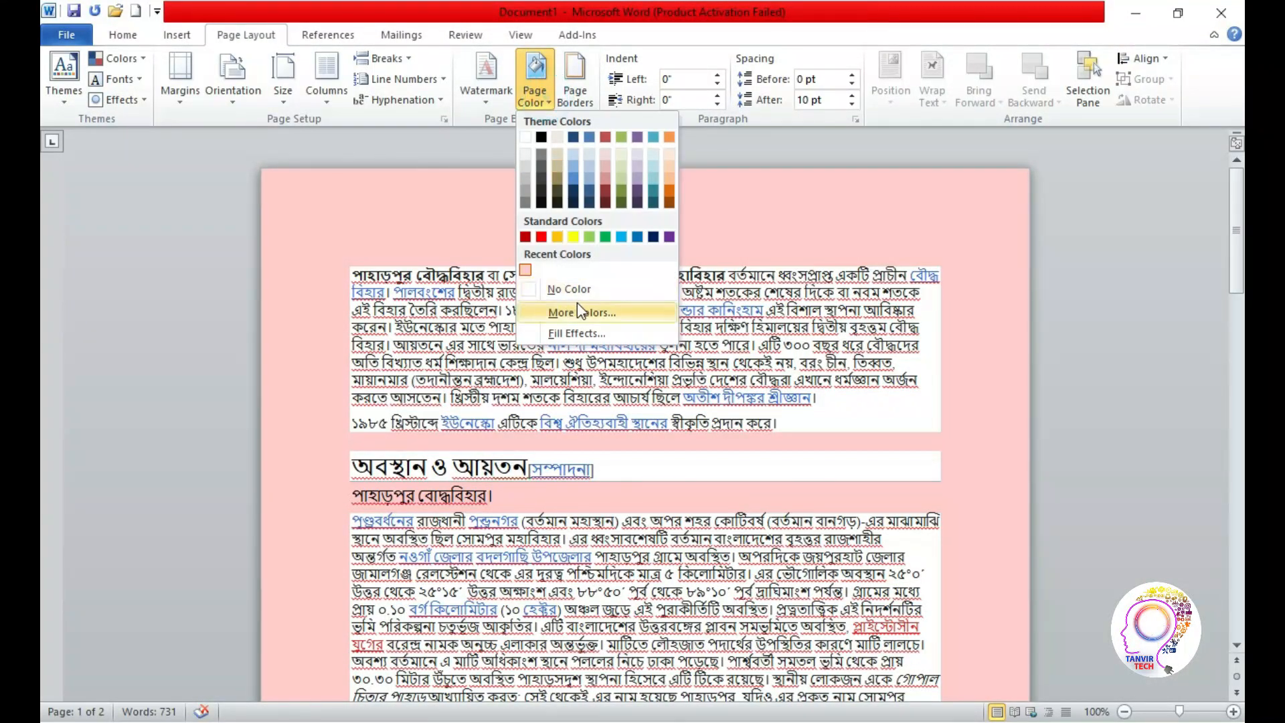
pyautogui.click(603, 333)
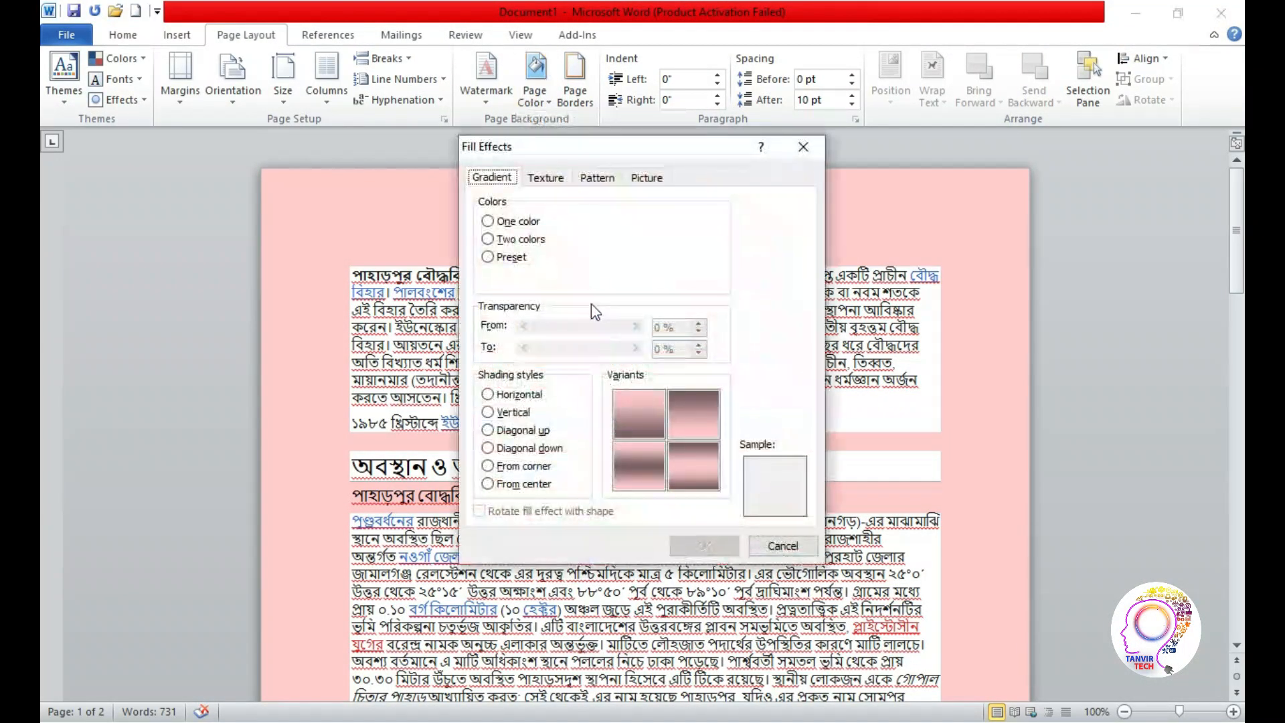
pyautogui.click(489, 448)
pyautogui.click(703, 545)
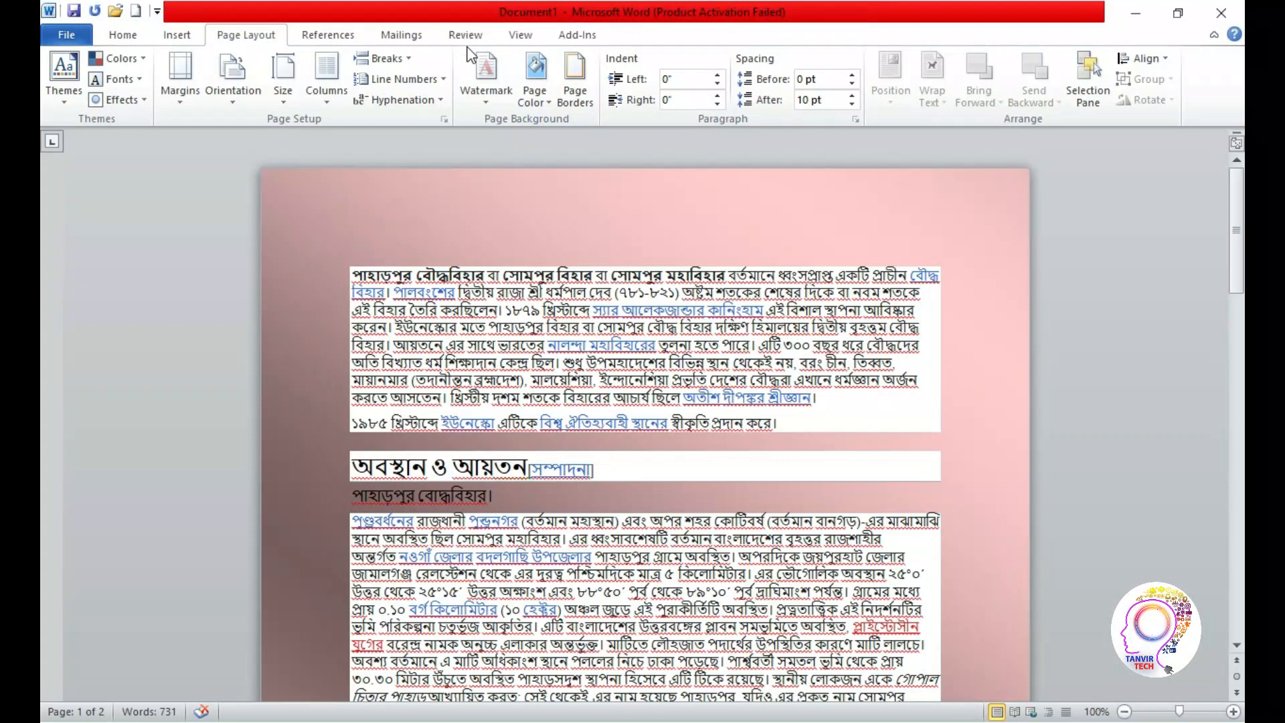
pyautogui.click(536, 90)
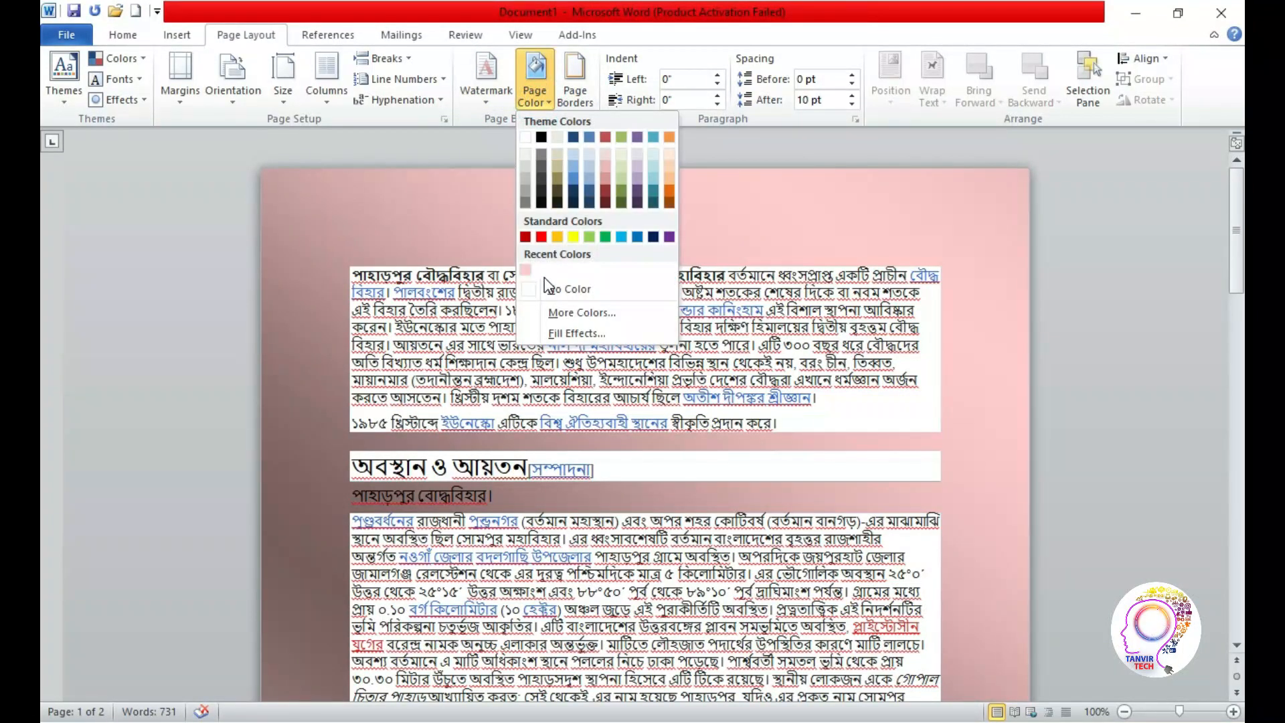
pyautogui.click(562, 289)
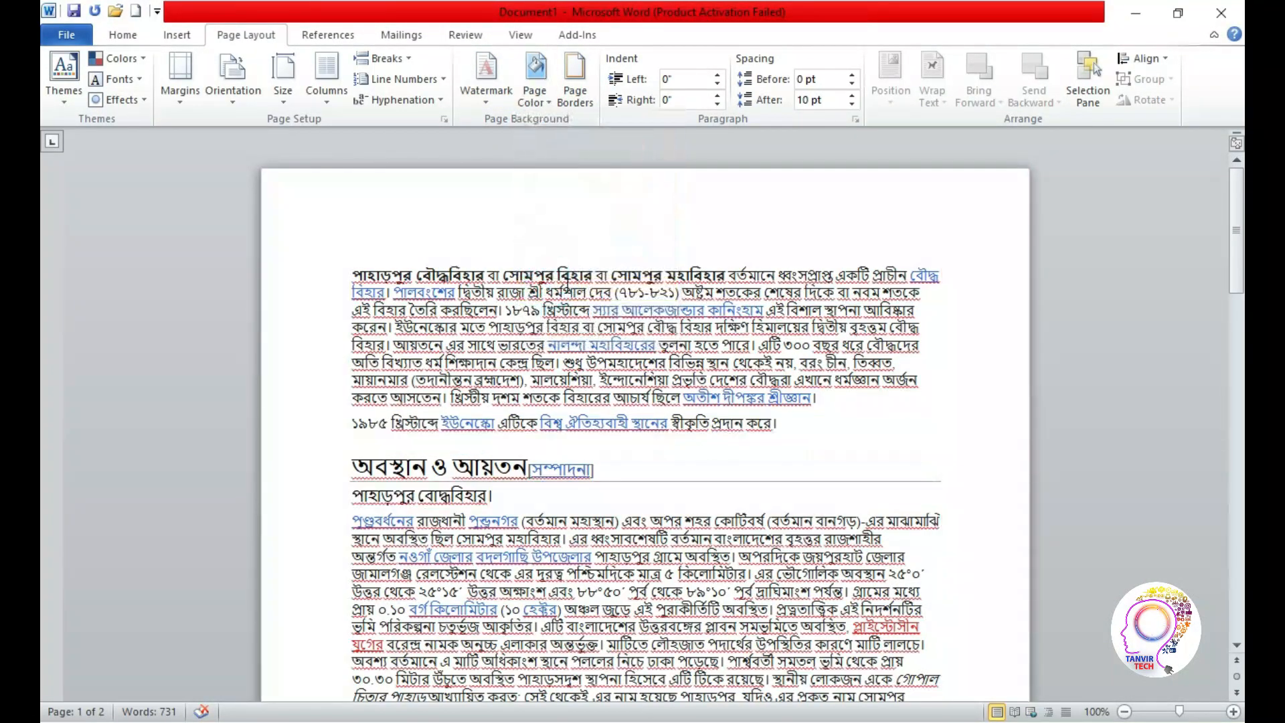
# Apply the None page border setting to the whole document
pyautogui.click(585, 106)
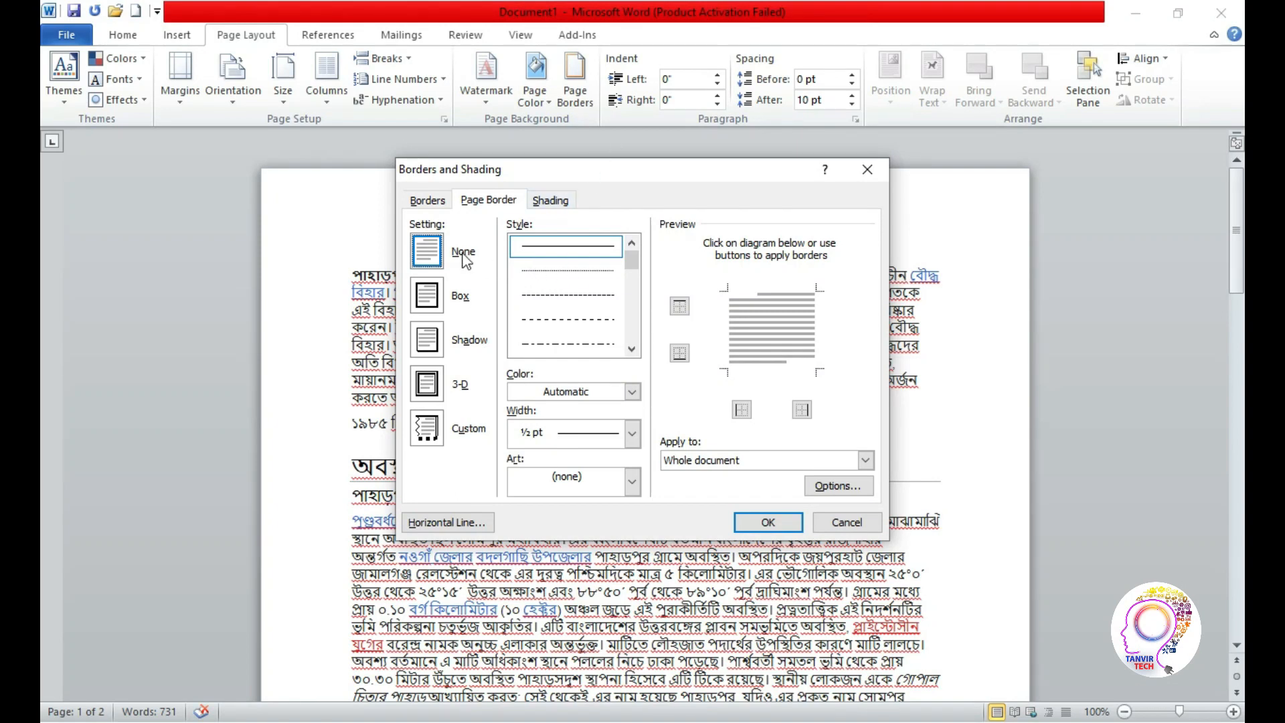
pyautogui.click(768, 523)
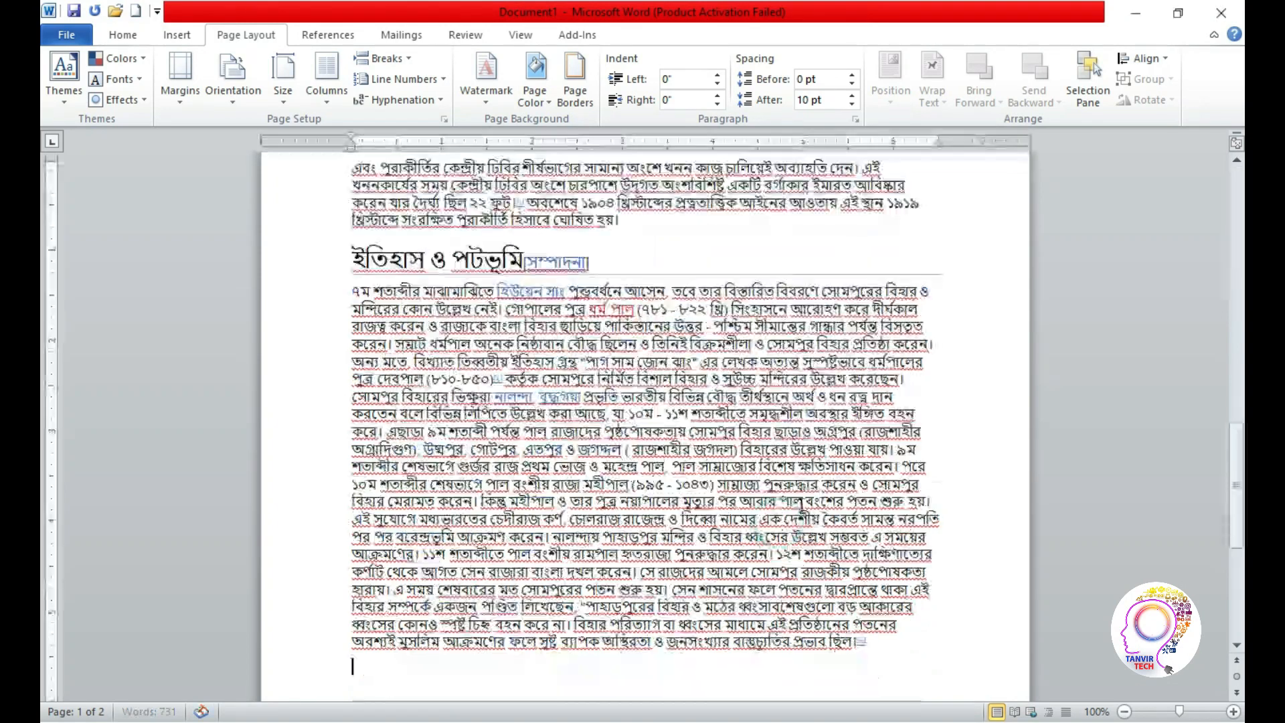
pyautogui.moveTo(1242, 455); pyautogui.dragTo(1242, 130)
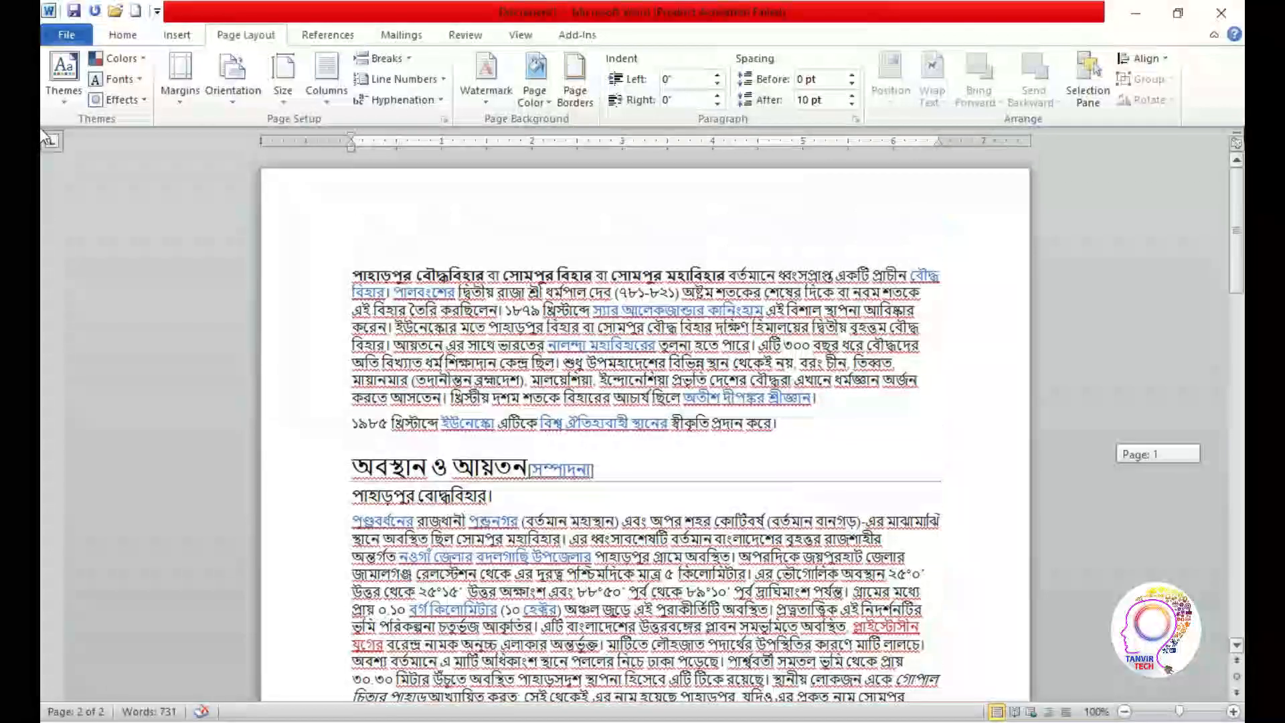
# Add a Box page border with the finely dotted line style to the whole document and inspect it
pyautogui.click(570, 107)
pyautogui.click(429, 264)
pyautogui.click(458, 295)
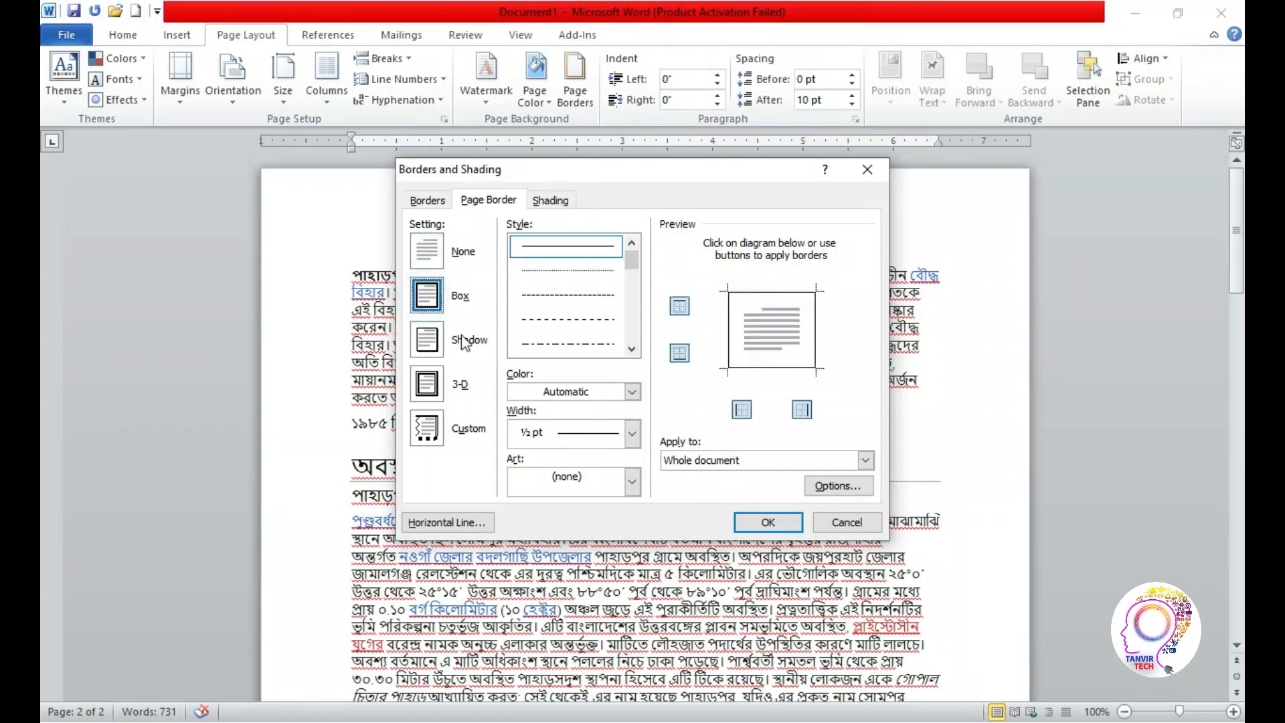
pyautogui.click(535, 270)
pyautogui.click(768, 522)
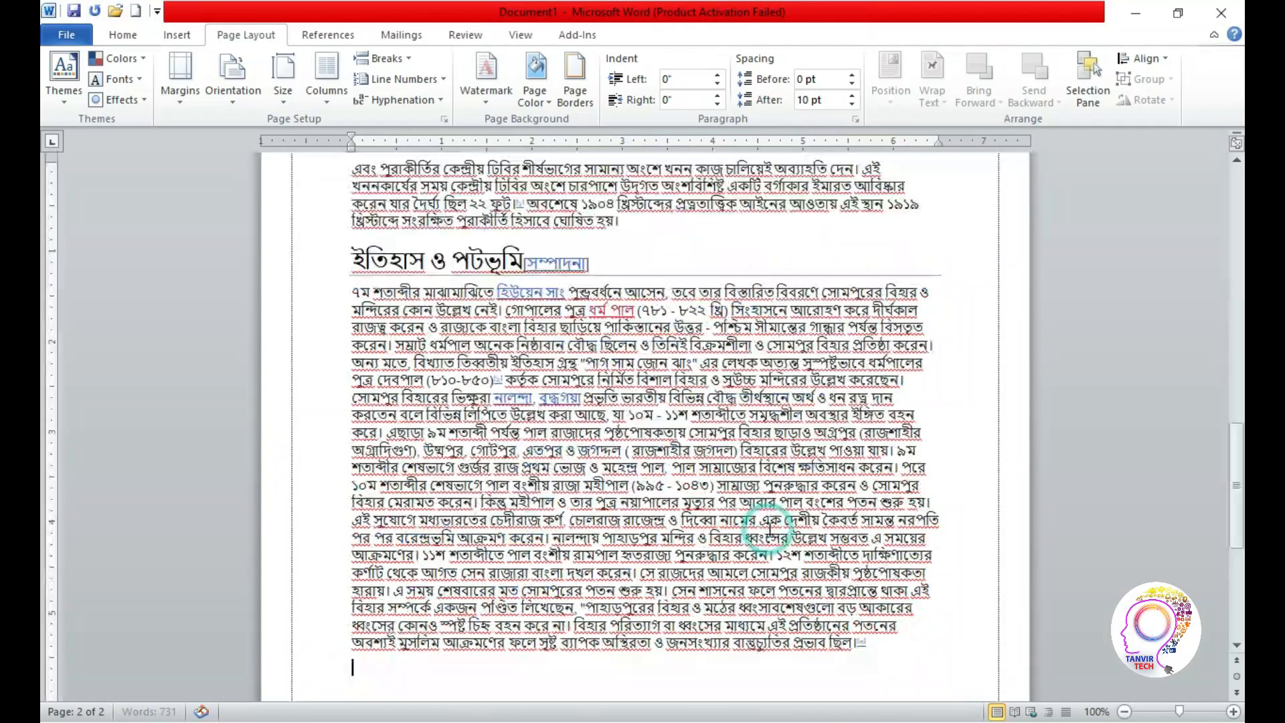
pyautogui.moveTo(1237, 468)
pyautogui.mouseDown()
pyautogui.moveTo(1239, 180)
pyautogui.moveTo(1243, 561)
pyautogui.moveTo(1238, 221)
pyautogui.mouseUp()
# Try the 3-D setting for the dotted page border and inspect the pages
pyautogui.click(575, 90)
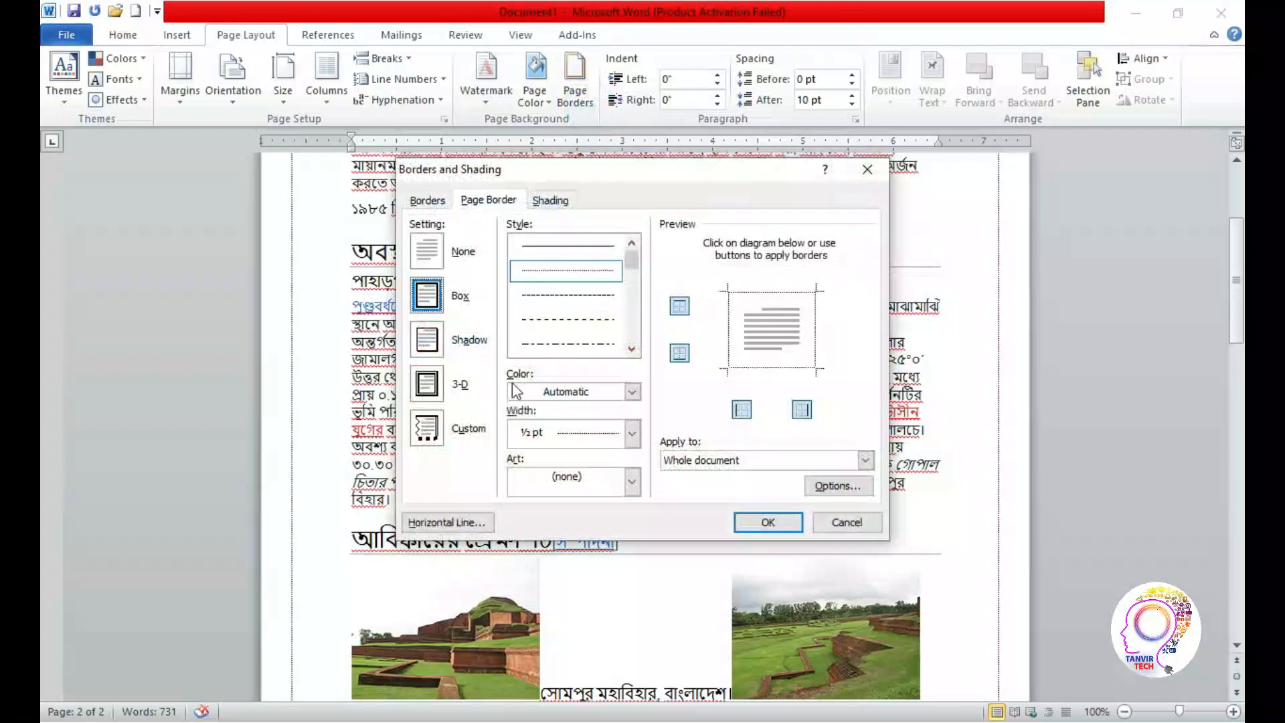
pyautogui.click(436, 391)
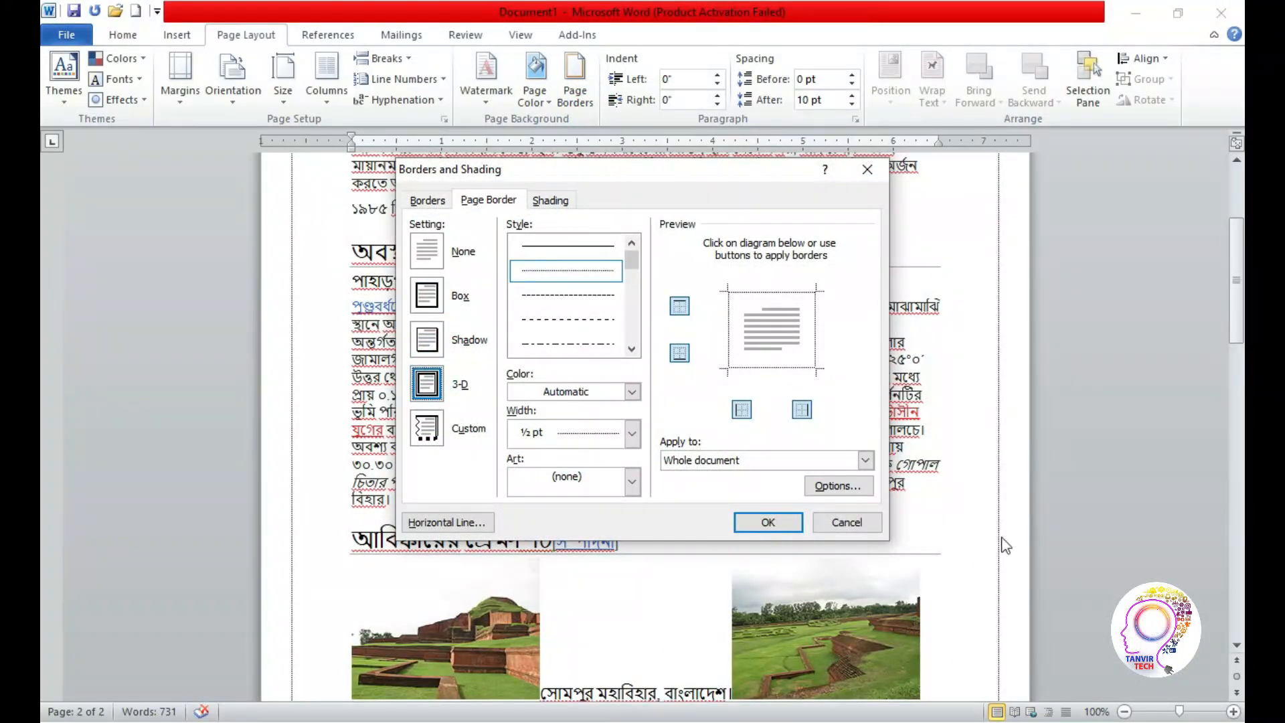
pyautogui.click(768, 521)
pyautogui.moveTo(1240, 459); pyautogui.dragTo(1244, 253)
pyautogui.scroll(-3, 39, 311)
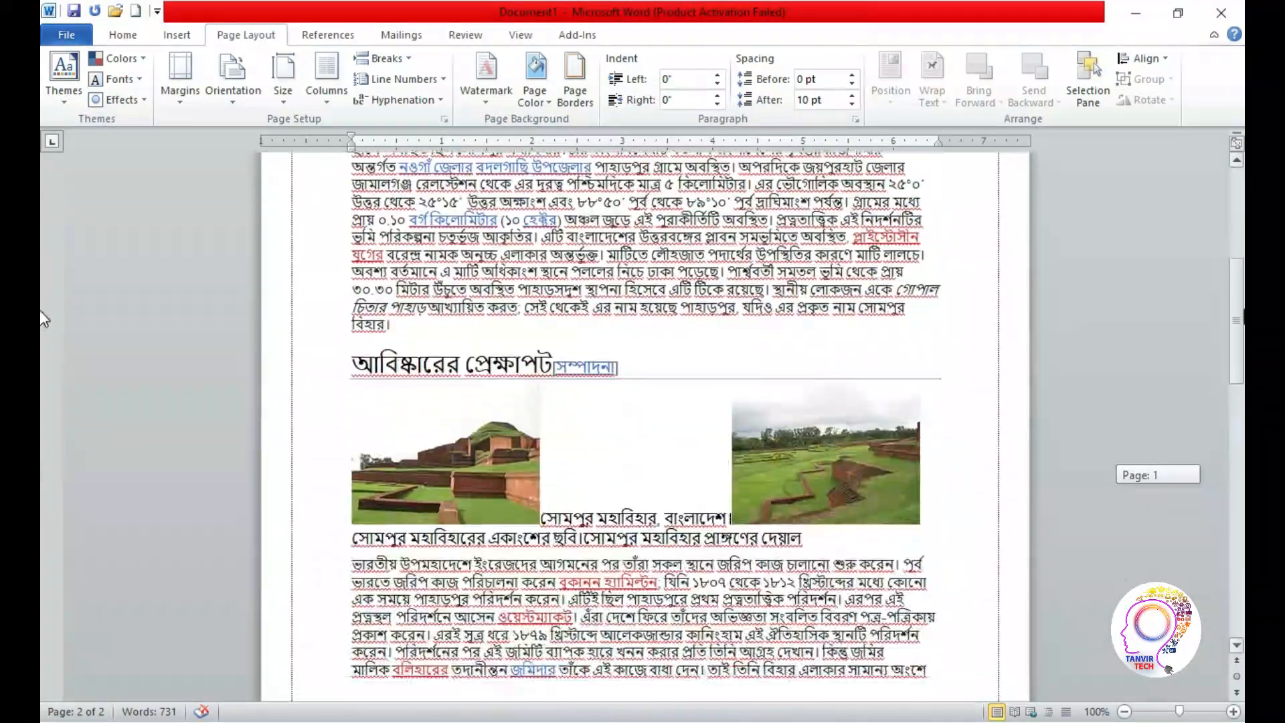
pyautogui.scroll(6, 38, 310)
# Remove the page border from the whole document by choosing the None setting
pyautogui.click(569, 84)
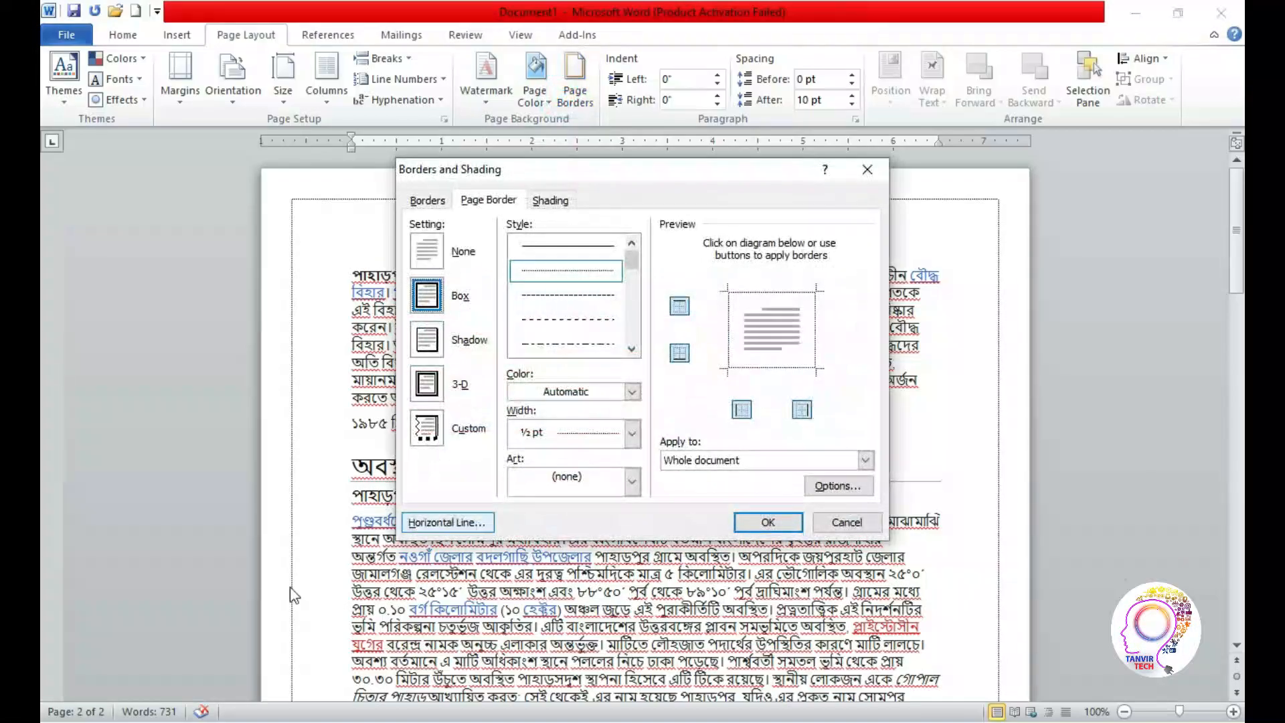
pyautogui.click(419, 258)
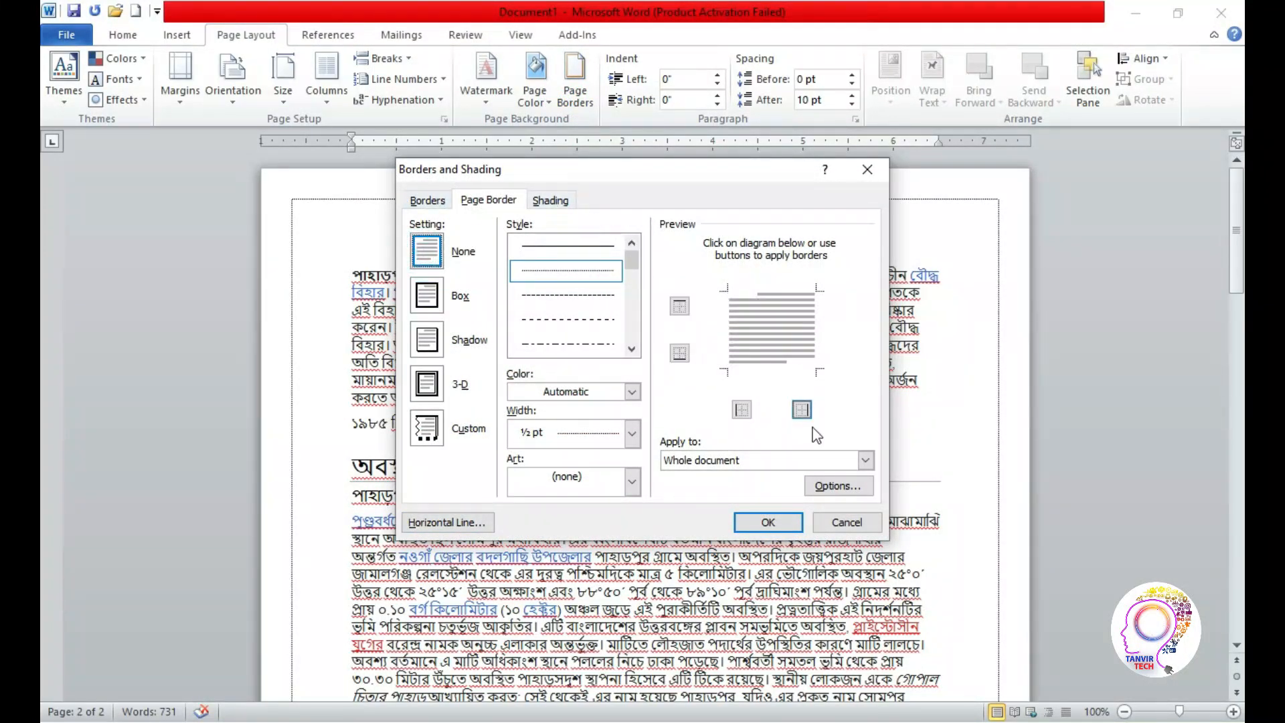
pyautogui.click(768, 522)
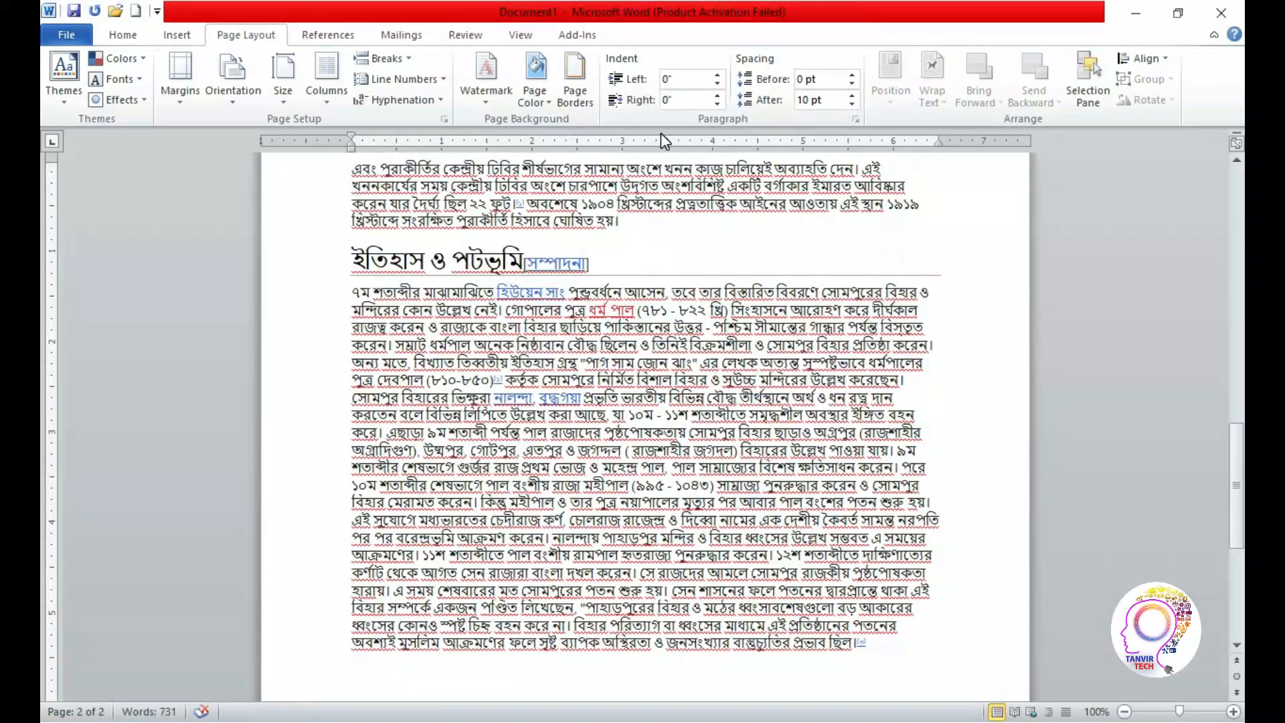
pyautogui.moveTo(1237, 492); pyautogui.dragTo(1237, 224)
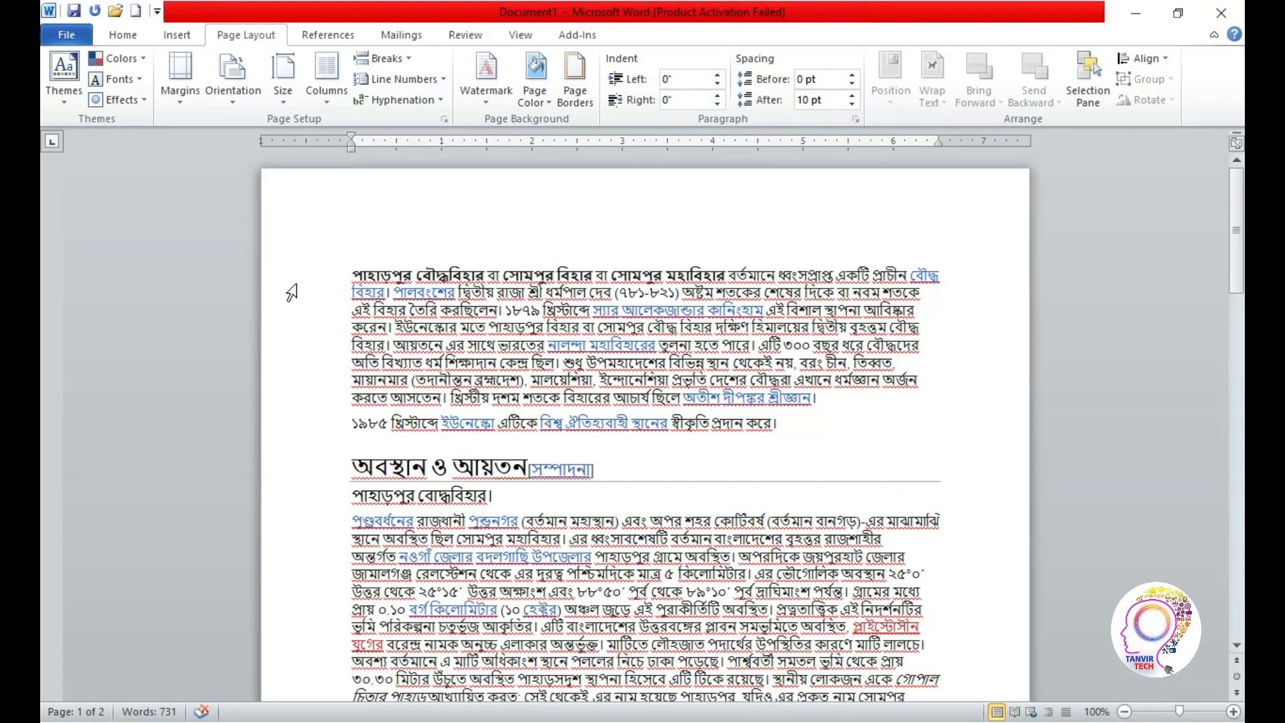
# Increase the left indent of the empty last paragraph at the end of the document
pyautogui.click(717, 76)
pyautogui.click(718, 75)
pyautogui.click(718, 76)
pyautogui.click(908, 562)
pyautogui.moveTo(1232, 512); pyautogui.dragTo(1237, 302)
# Select the two opening paragraphs on the first page and set their left indent to 1.3"
pyautogui.click(342, 256)
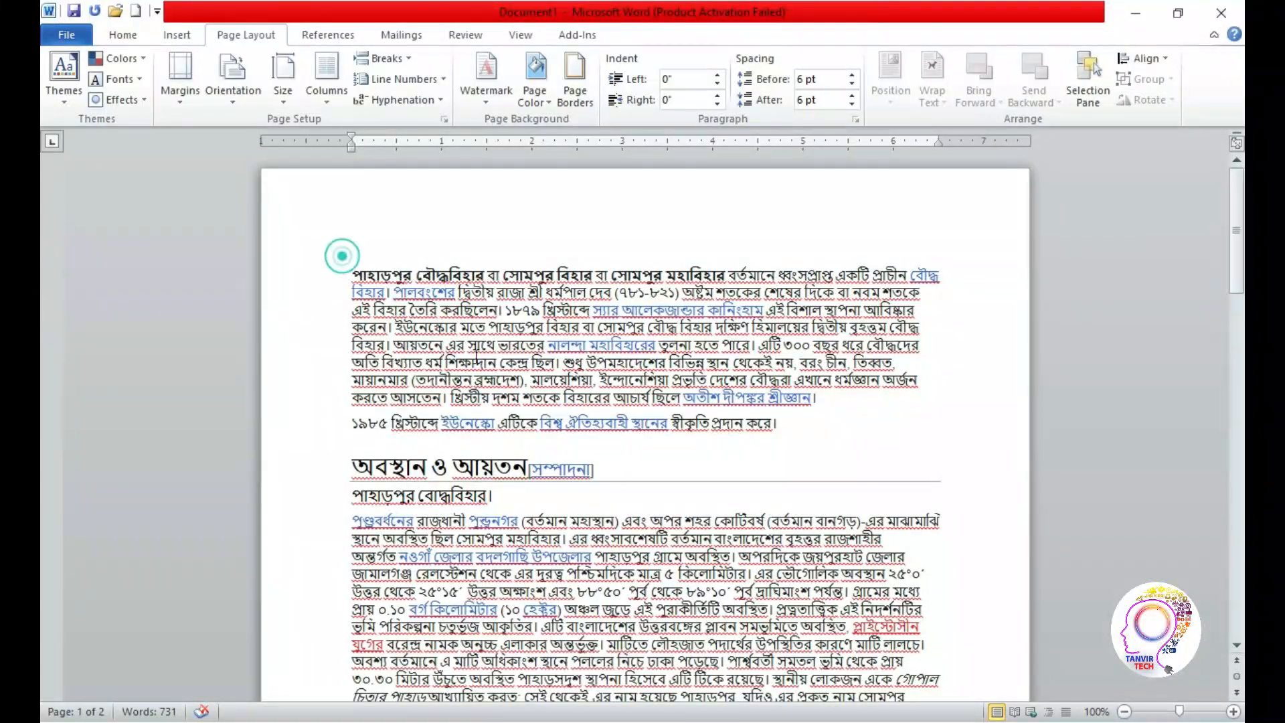
pyautogui.moveTo(356, 275); pyautogui.dragTo(828, 420)
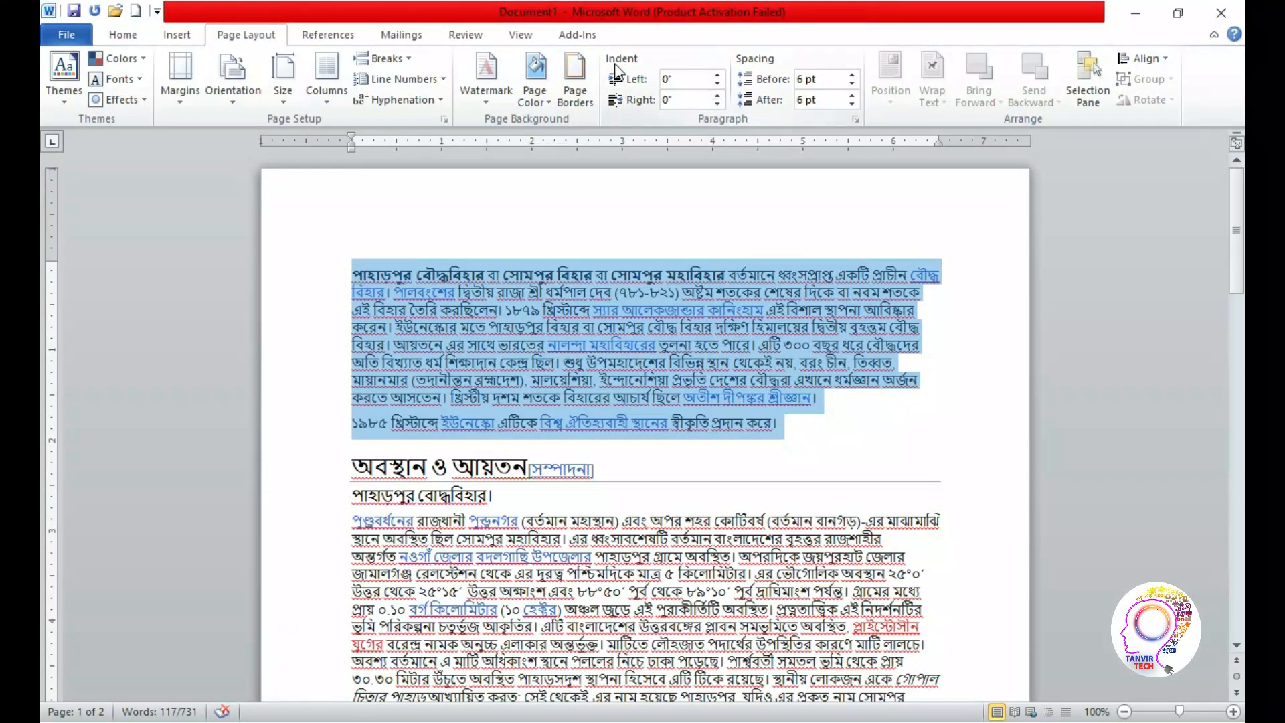
pyautogui.click(717, 76)
pyautogui.click(717, 76)
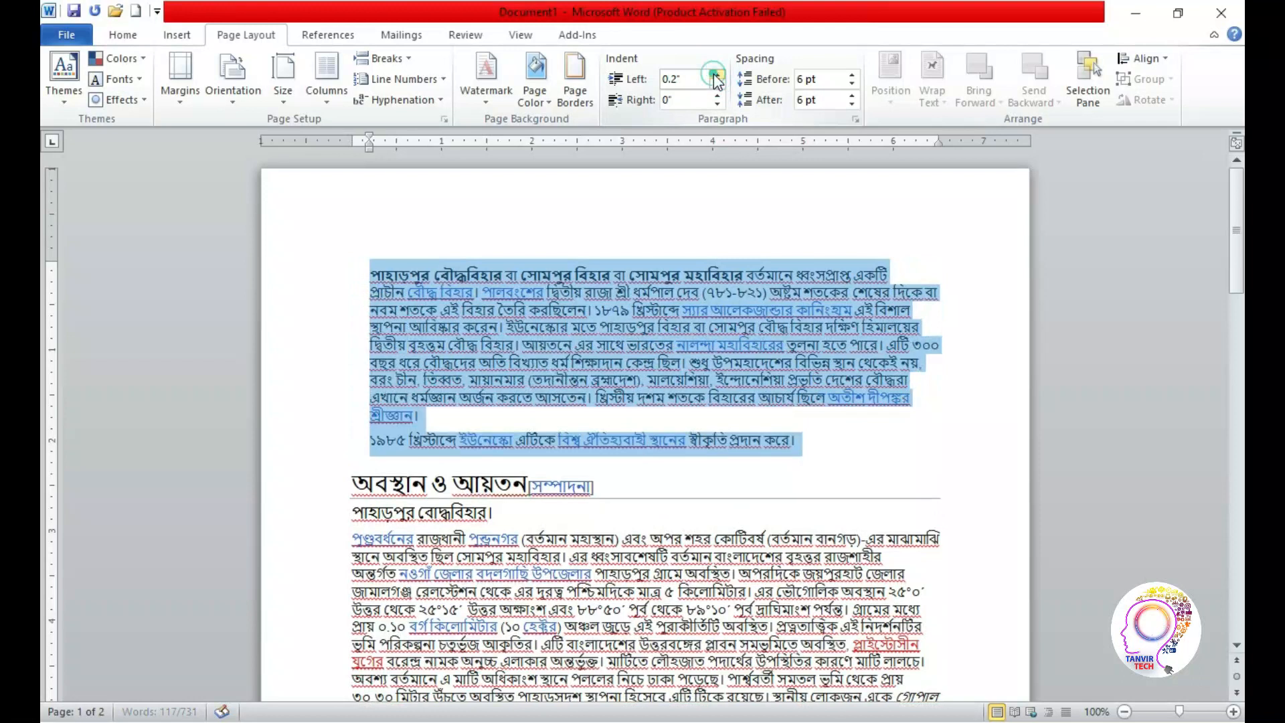
pyautogui.click(717, 77)
pyautogui.click(717, 76)
pyautogui.click(717, 76)
pyautogui.click(717, 76)
pyautogui.click(717, 76)
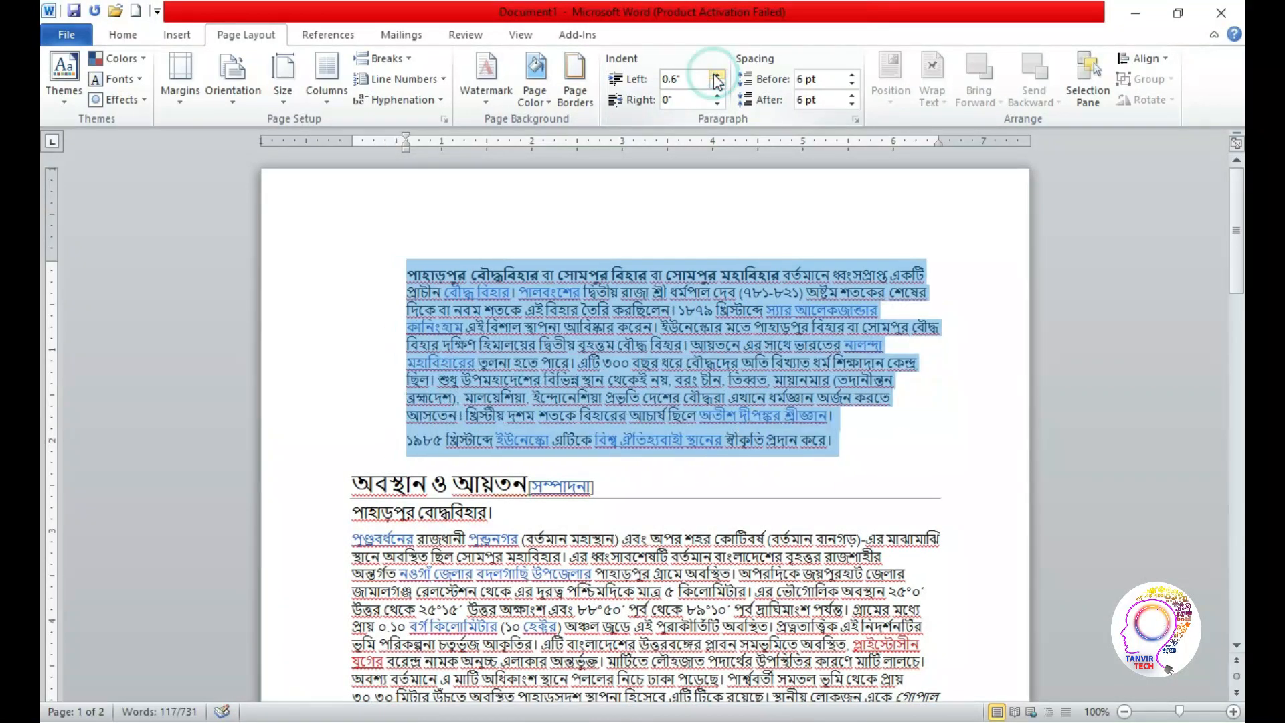
pyautogui.click(717, 77)
pyautogui.click(717, 76)
pyautogui.click(717, 76)
pyautogui.click(716, 77)
pyautogui.click(716, 77)
pyautogui.click(717, 76)
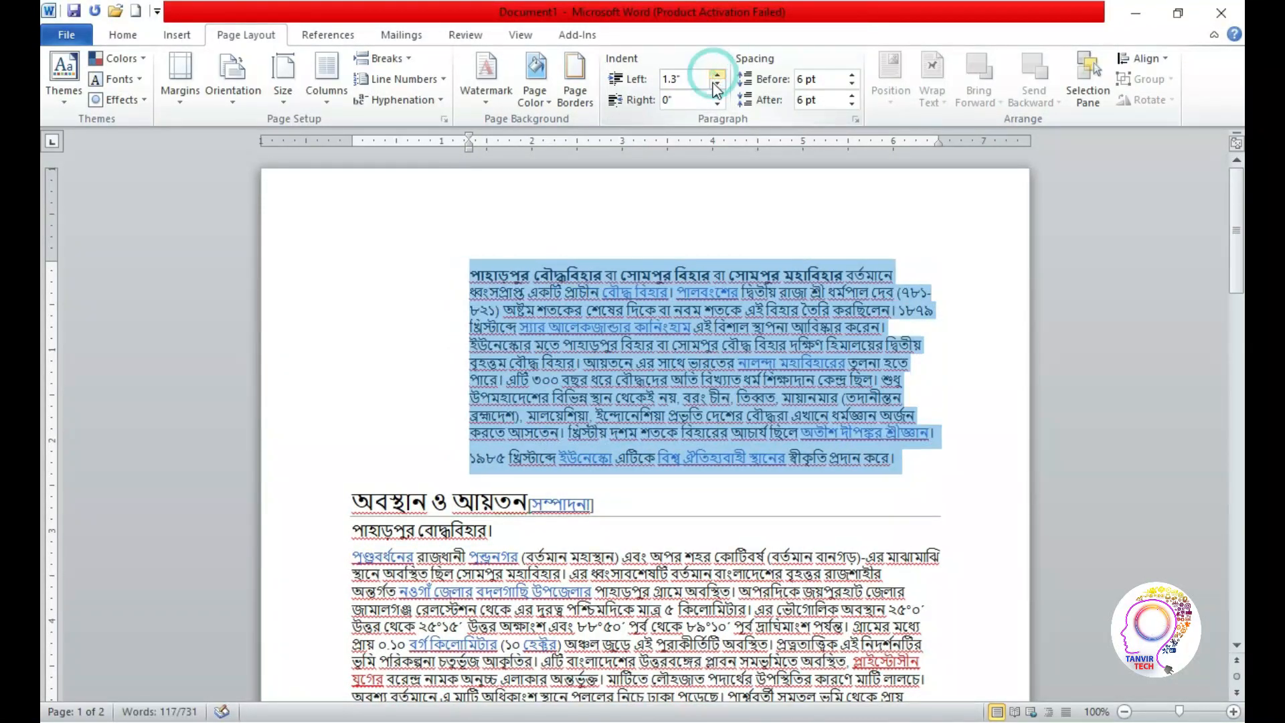
# Set the right indent of the two opening paragraphs to -1"
pyautogui.click(716, 104)
pyautogui.click(717, 104)
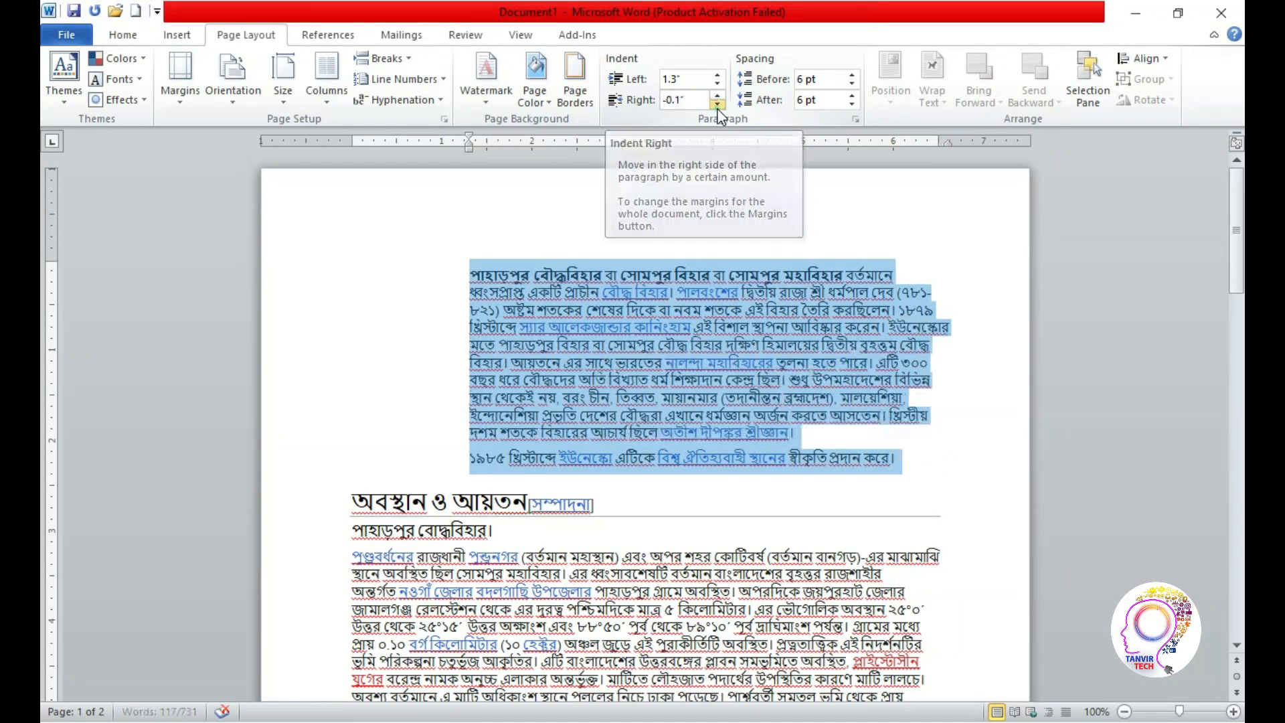
pyautogui.click(717, 104)
pyautogui.click(717, 105)
pyautogui.doubleClick(717, 105)
pyautogui.click(717, 105)
pyautogui.click(717, 104)
pyautogui.click(717, 104)
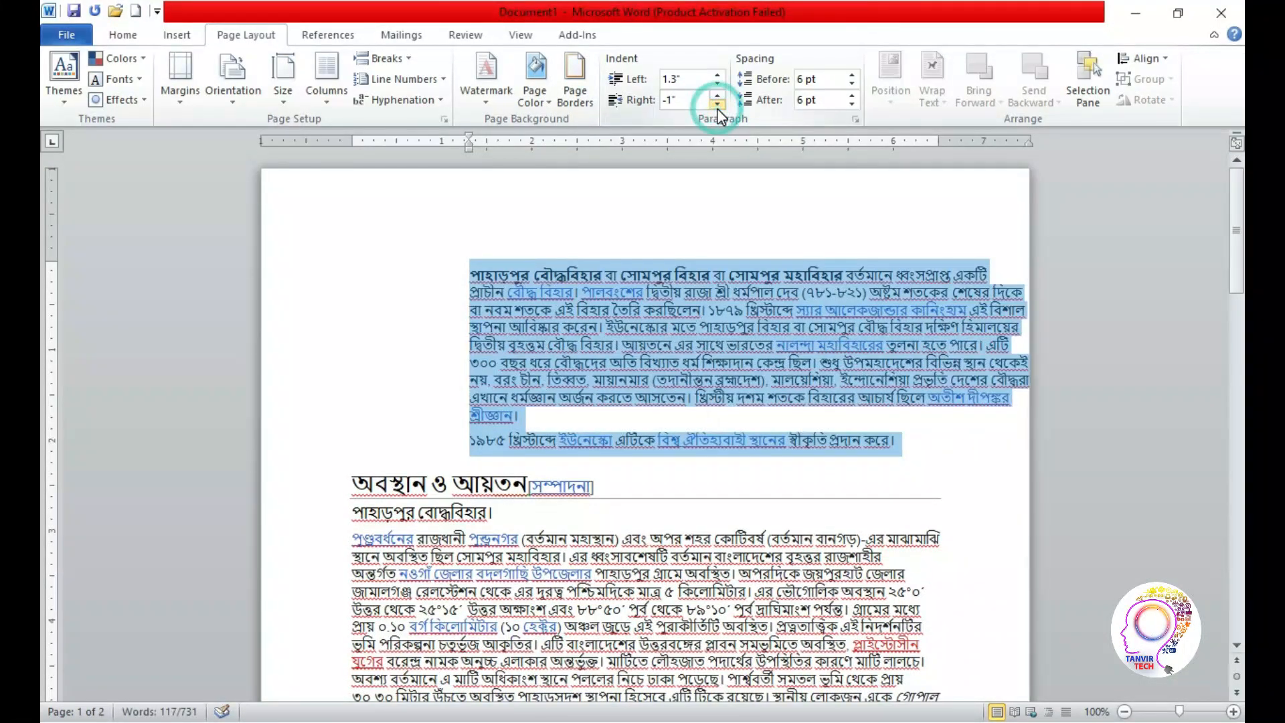
# Restore the right indent of the two opening paragraphs to 0"
pyautogui.click(716, 95)
pyautogui.click(717, 96)
pyautogui.click(716, 95)
pyautogui.click(717, 96)
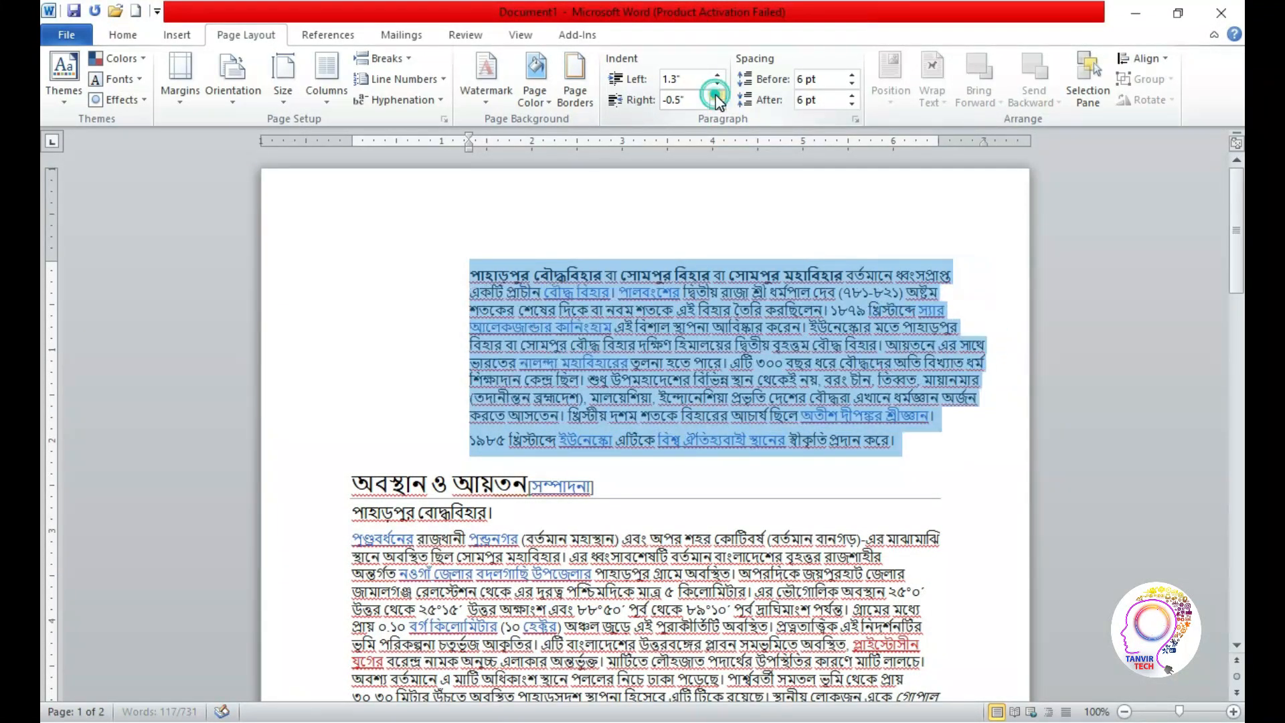
pyautogui.click(717, 95)
pyautogui.click(717, 95)
pyautogui.click(717, 96)
pyautogui.click(717, 96)
pyautogui.click(717, 96)
# Return the left indent of the two opening paragraphs to 0"
pyautogui.click(717, 84)
pyautogui.click(717, 85)
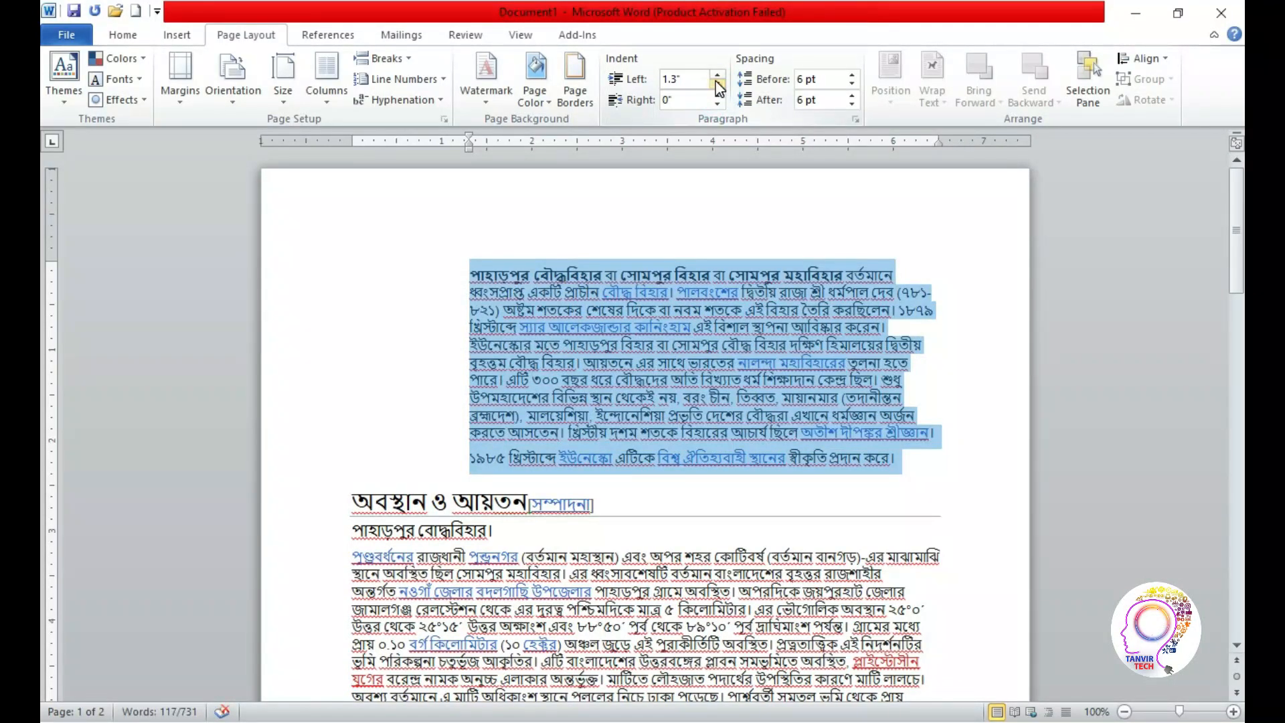
pyautogui.click(717, 84)
pyautogui.click(717, 85)
pyautogui.click(717, 85)
pyautogui.click(716, 84)
pyautogui.click(717, 85)
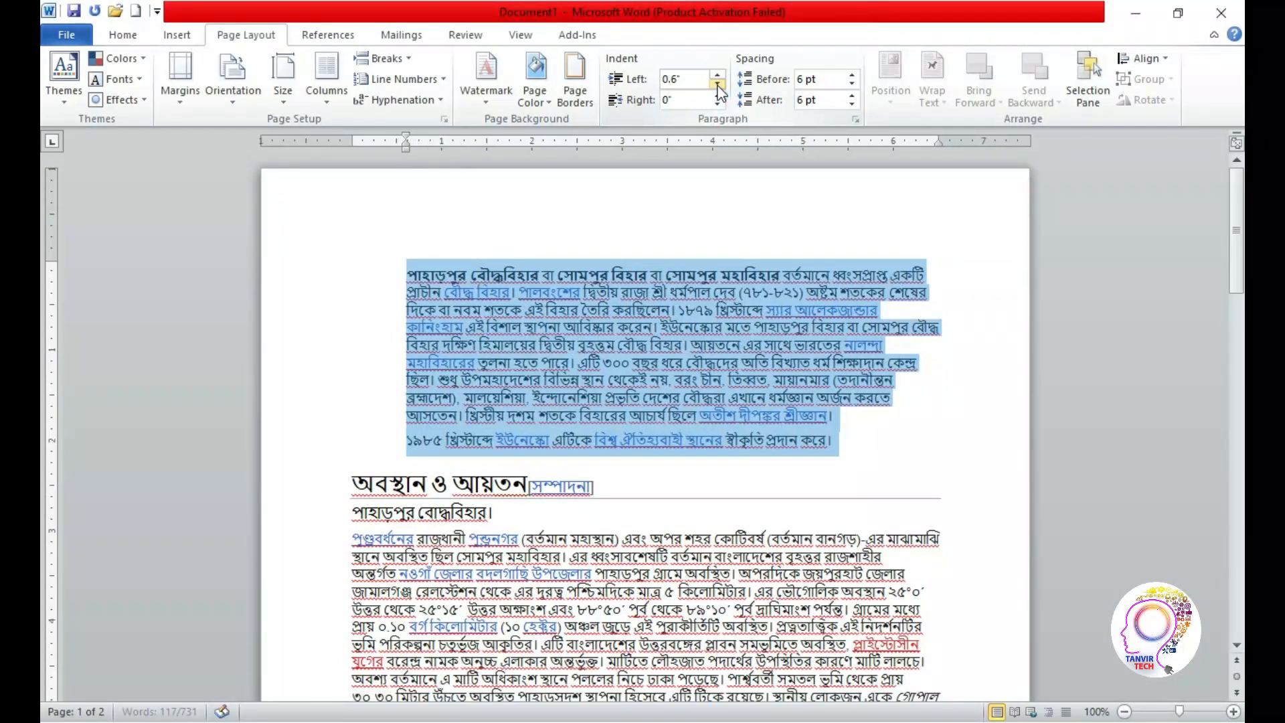
pyautogui.click(716, 84)
pyautogui.click(717, 84)
pyautogui.click(716, 84)
pyautogui.click(717, 85)
pyautogui.click(717, 84)
pyautogui.click(717, 85)
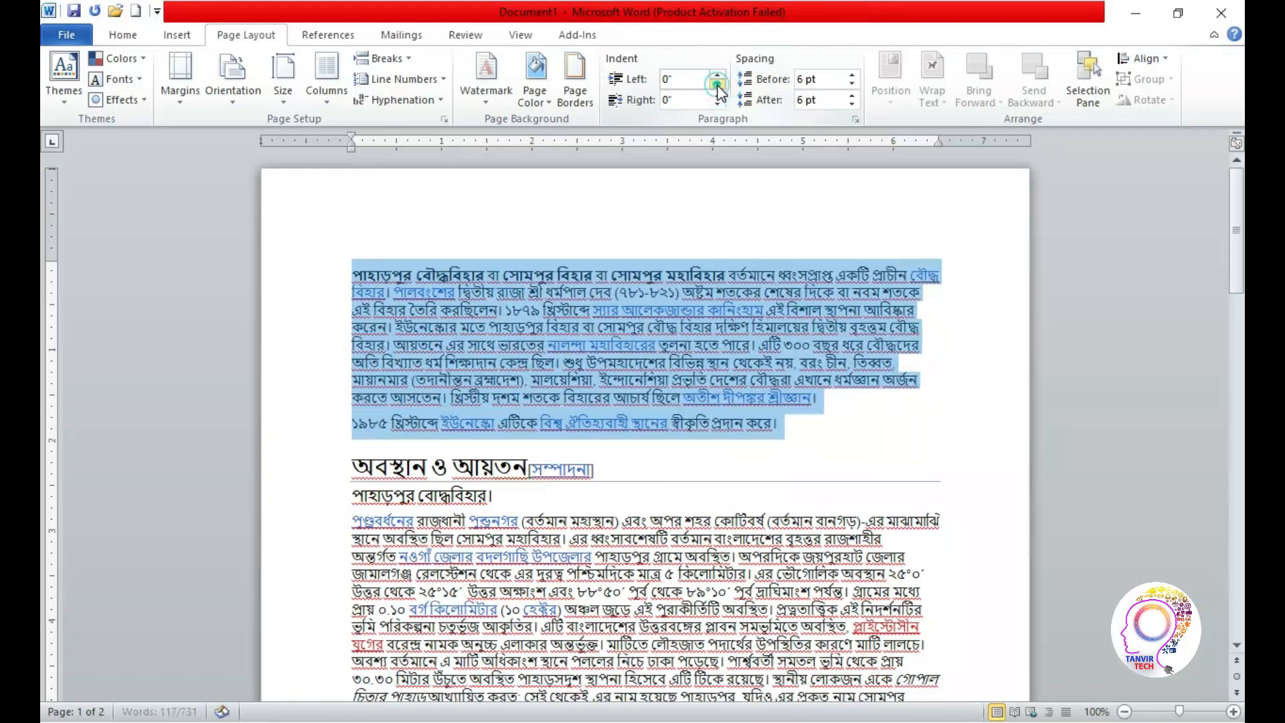
# Extend the two opening paragraphs past the right margin with a right indent of -1.4"
pyautogui.click(717, 105)
pyautogui.click(717, 105)
pyautogui.click(717, 105)
pyautogui.click(716, 106)
pyautogui.click(716, 105)
pyautogui.click(717, 105)
pyautogui.click(717, 105)
pyautogui.click(717, 105)
pyautogui.click(717, 105)
pyautogui.click(717, 106)
pyautogui.click(716, 105)
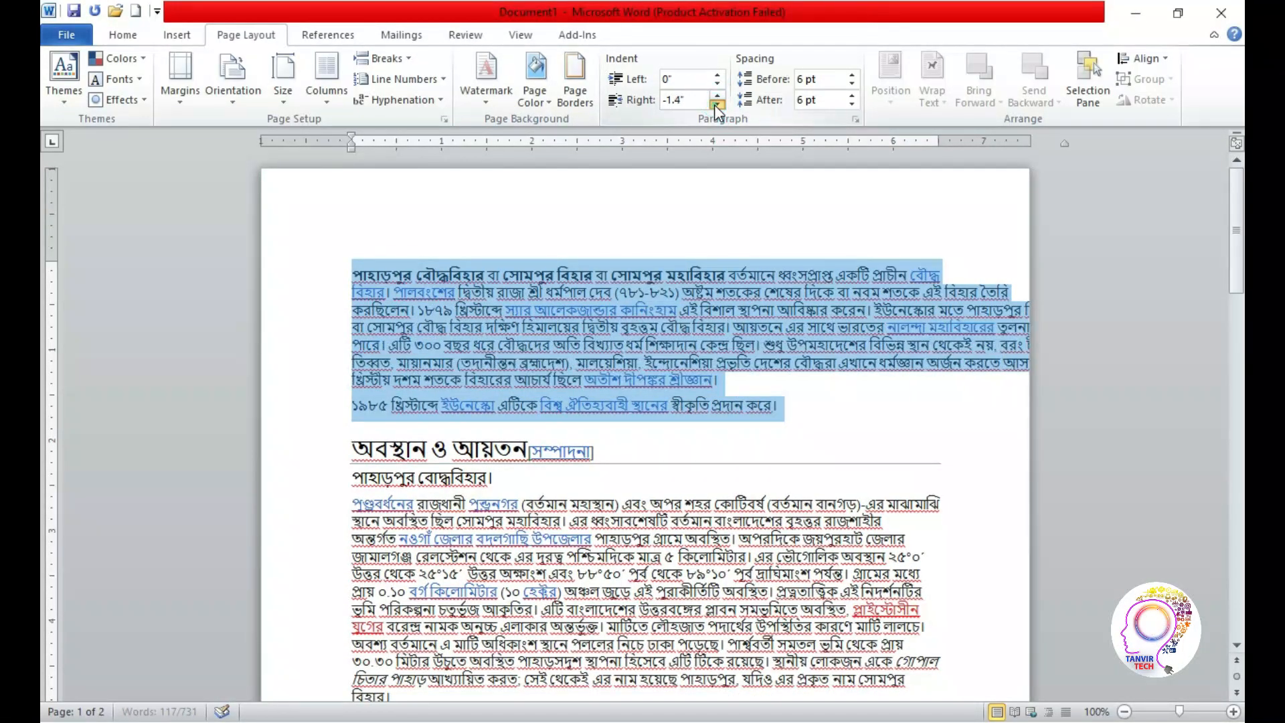
# Reset the right indent of the selected opening paragraphs to 0"
pyautogui.click(717, 97)
pyautogui.click(717, 97)
pyautogui.click(717, 97)
pyautogui.click(717, 97)
pyautogui.click(717, 97)
pyautogui.click(716, 97)
# Try a positive right indent on the selected opening paragraphs, and return it to 0"
pyautogui.click(717, 97)
pyautogui.click(717, 97)
pyautogui.click(717, 97)
pyautogui.click(717, 97)
pyautogui.click(717, 97)
pyautogui.click(717, 97)
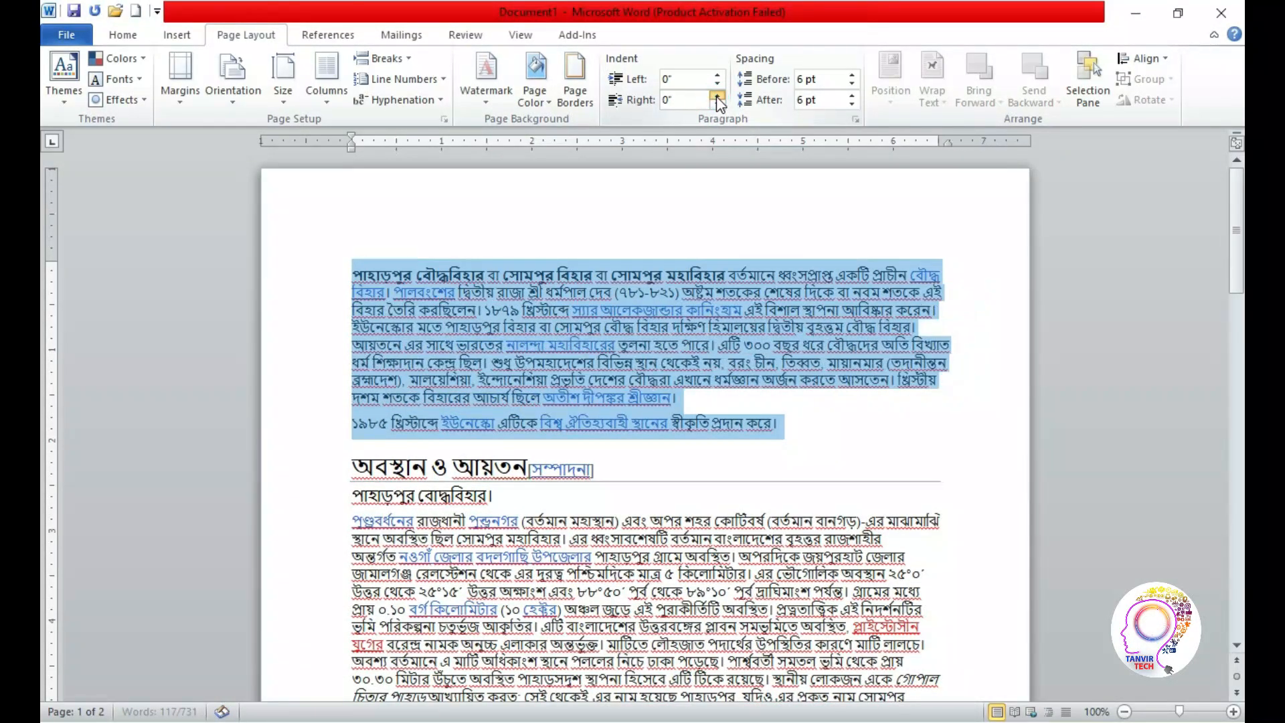
pyautogui.click(717, 97)
pyautogui.click(717, 97)
pyautogui.click(716, 97)
pyautogui.click(717, 97)
pyautogui.click(717, 97)
pyautogui.click(716, 97)
pyautogui.click(717, 97)
pyautogui.click(717, 97)
pyautogui.click(717, 104)
pyautogui.click(716, 104)
pyautogui.click(717, 103)
pyautogui.click(717, 103)
pyautogui.click(717, 104)
pyautogui.click(717, 103)
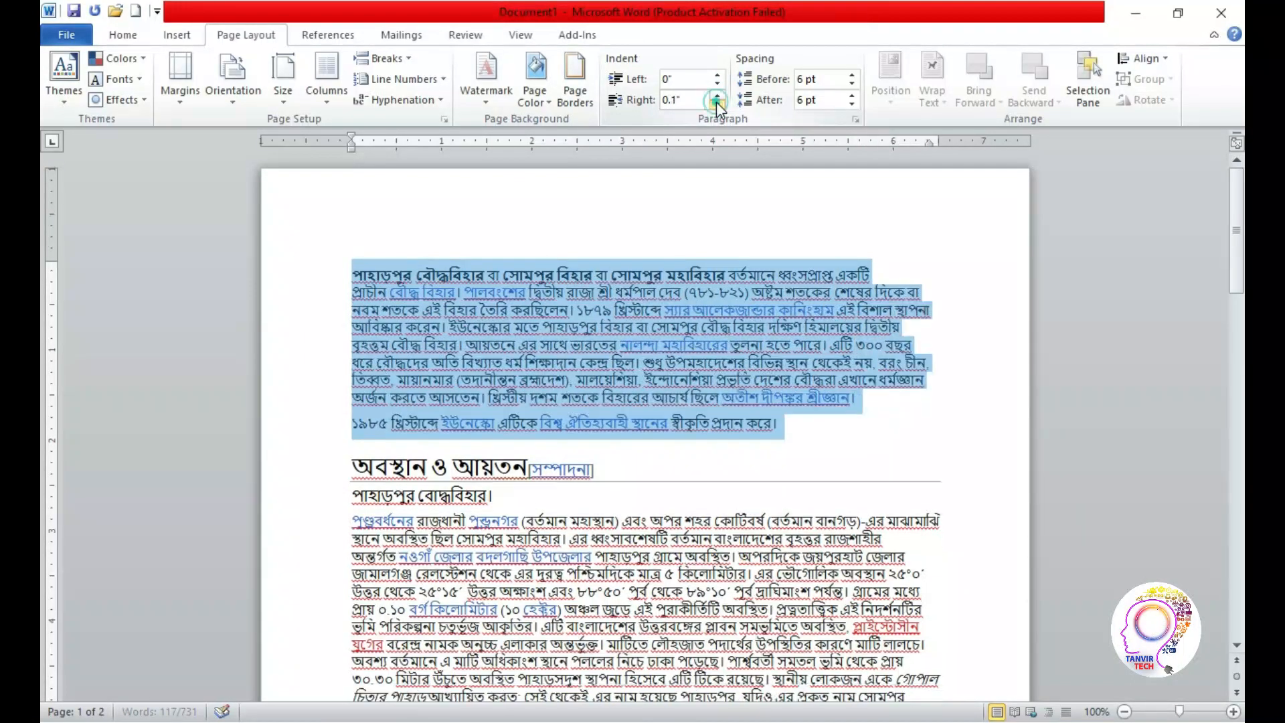
pyautogui.click(717, 104)
pyautogui.click(717, 104)
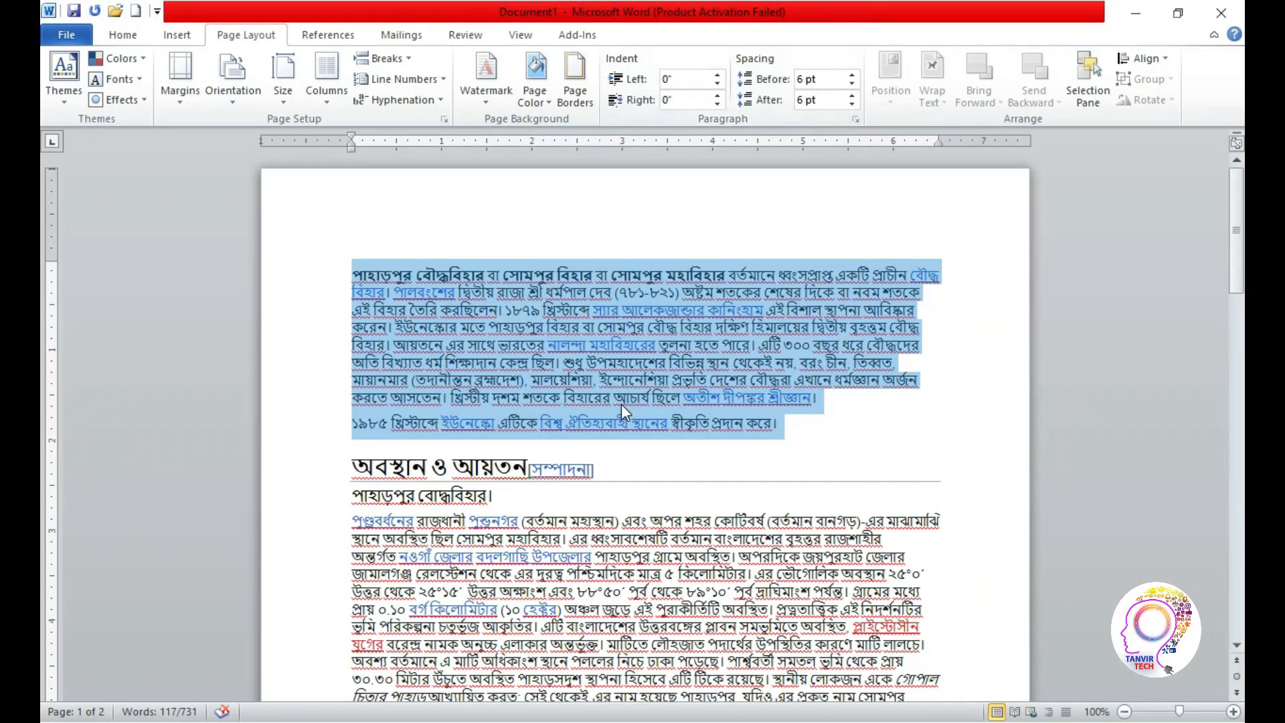
# Try a much larger spacing before the two selected opening paragraphs
pyautogui.click(851, 75)
pyautogui.click(851, 75)
pyautogui.click(852, 76)
pyautogui.click(852, 75)
pyautogui.click(851, 75)
pyautogui.click(852, 76)
# Reduce the spacing before the two opening paragraphs to 0 pt
pyautogui.click(852, 84)
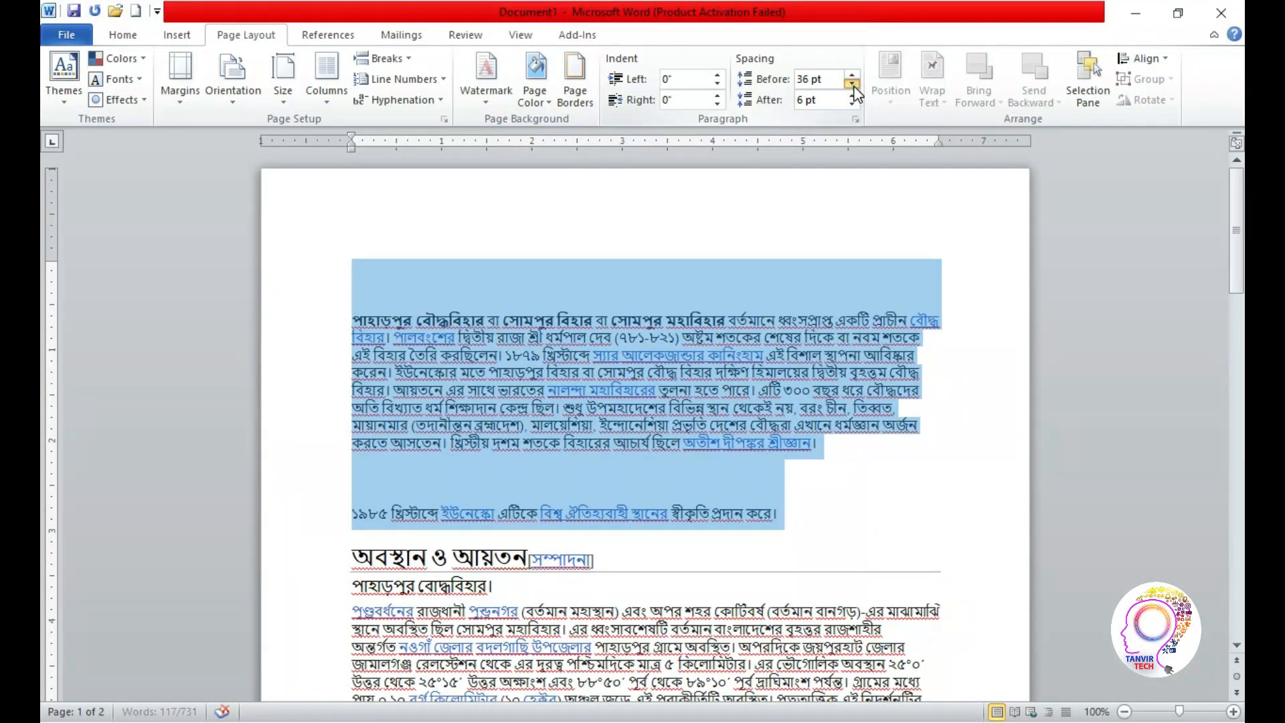
pyautogui.click(852, 83)
pyautogui.click(852, 84)
pyautogui.click(852, 84)
pyautogui.click(852, 84)
pyautogui.click(852, 83)
pyautogui.click(852, 84)
pyautogui.click(852, 76)
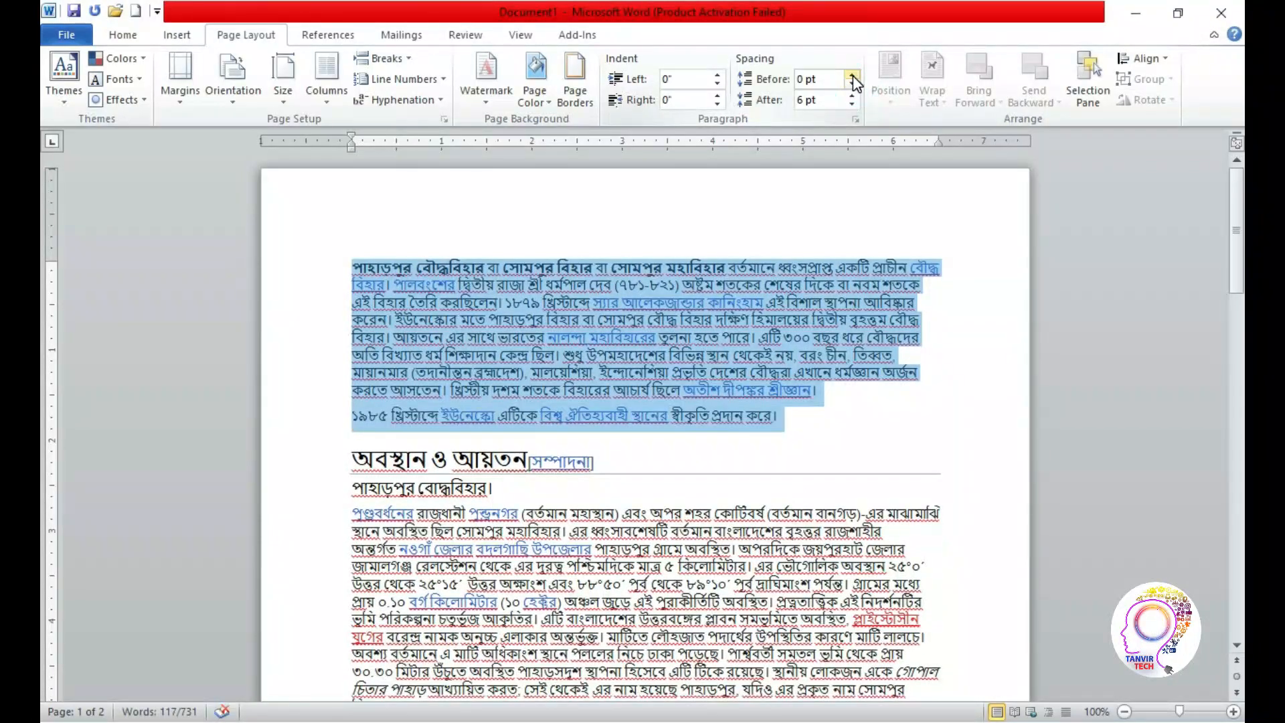
pyautogui.click(851, 76)
pyautogui.click(852, 76)
pyautogui.click(851, 84)
pyautogui.click(851, 84)
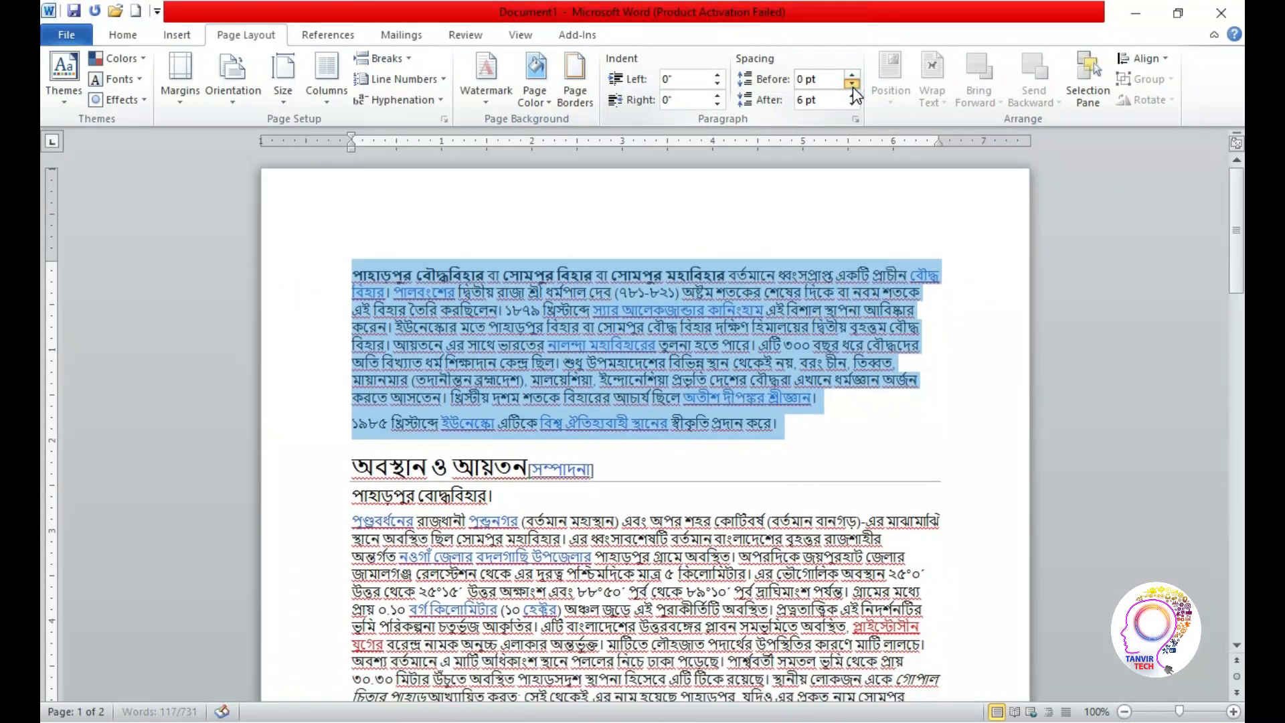
pyautogui.click(852, 83)
# Try a much larger spacing after the two opening paragraphs, going up to at least 48 pt
pyautogui.click(851, 105)
pyautogui.click(852, 105)
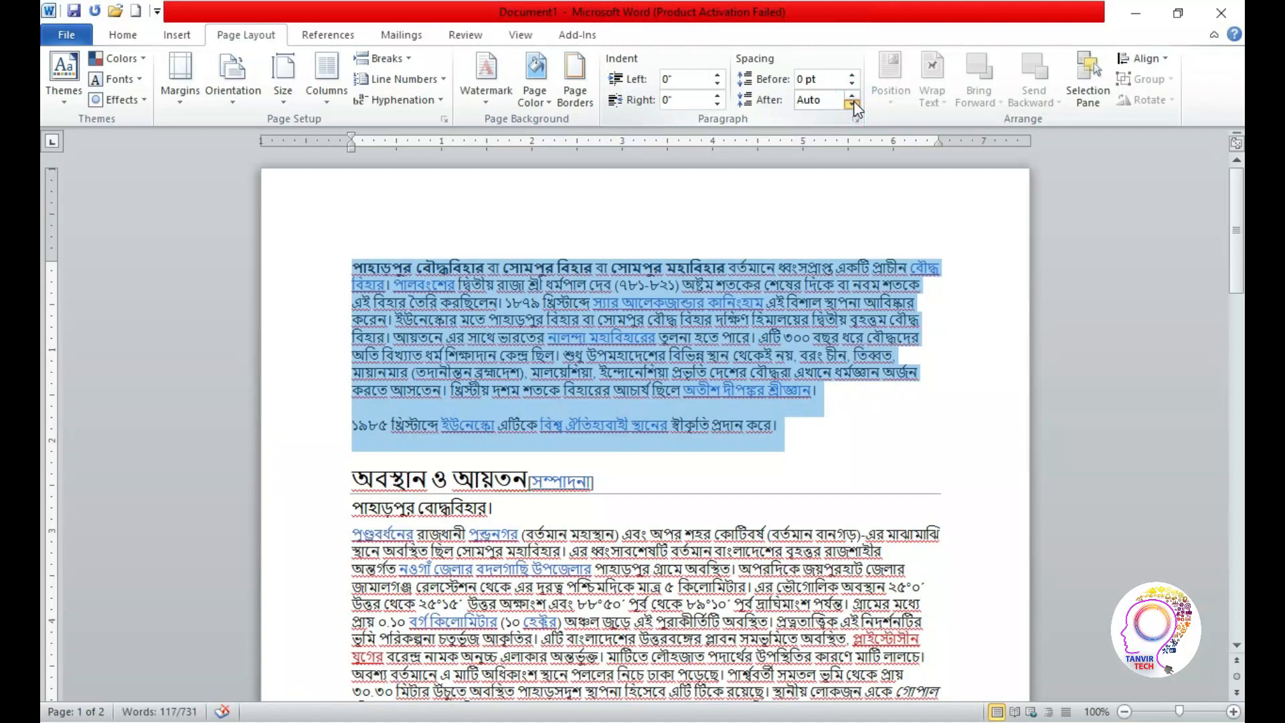
pyautogui.click(853, 97)
pyautogui.click(853, 97)
pyautogui.click(853, 97)
pyautogui.click(852, 96)
pyautogui.click(853, 97)
pyautogui.click(852, 96)
pyautogui.click(852, 96)
pyautogui.click(852, 96)
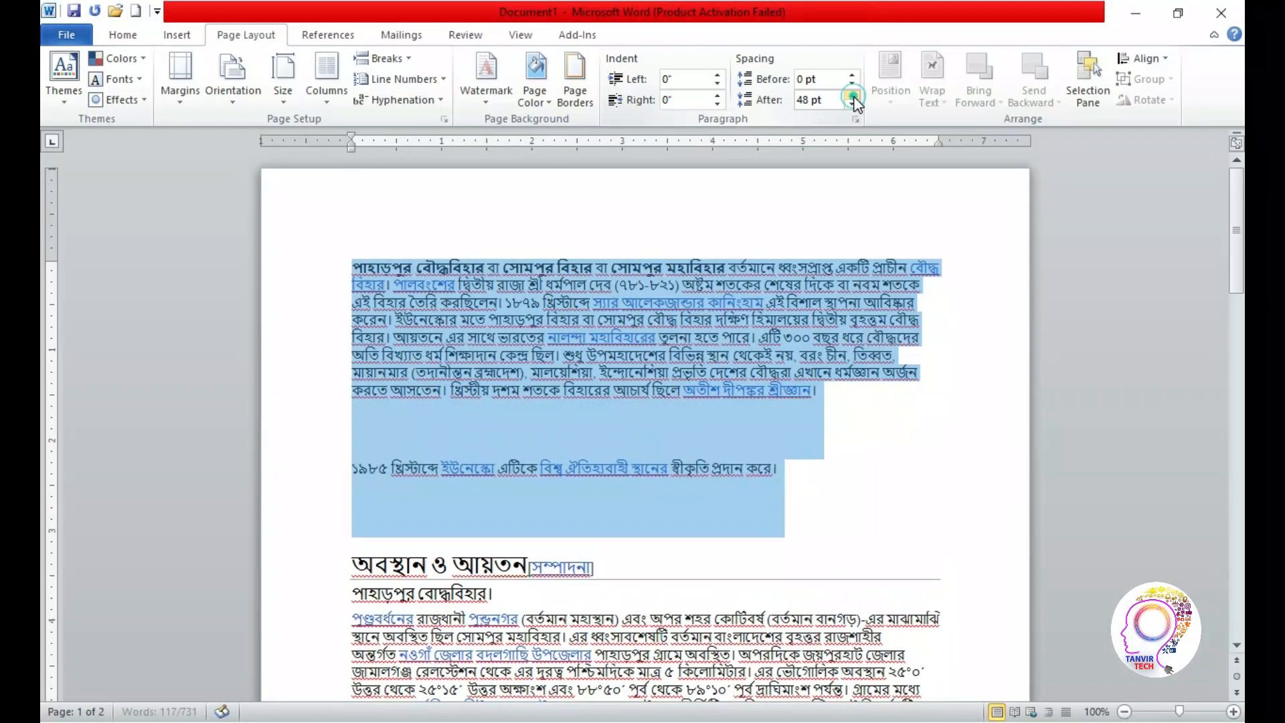
pyautogui.click(853, 96)
pyautogui.click(853, 96)
pyautogui.click(853, 96)
pyautogui.click(852, 97)
pyautogui.click(853, 96)
pyautogui.click(853, 96)
pyautogui.click(853, 97)
# Reduce the spacing after the two opening paragraphs to 0 pt, and deselect the text
pyautogui.doubleClick(853, 104)
pyautogui.doubleClick(853, 103)
pyautogui.doubleClick(853, 103)
pyautogui.click(852, 103)
pyautogui.doubleClick(853, 103)
pyautogui.click(853, 104)
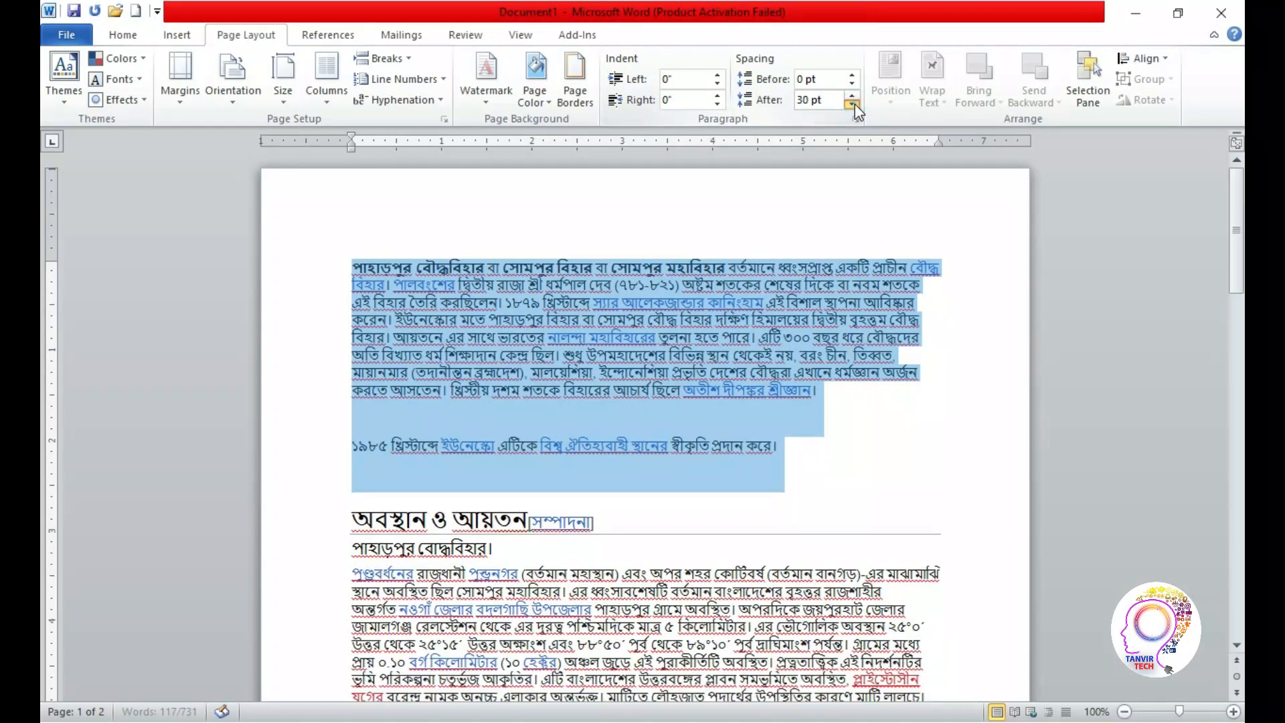
pyautogui.click(853, 103)
pyautogui.click(852, 103)
pyautogui.click(853, 103)
pyautogui.click(853, 104)
pyautogui.click(852, 103)
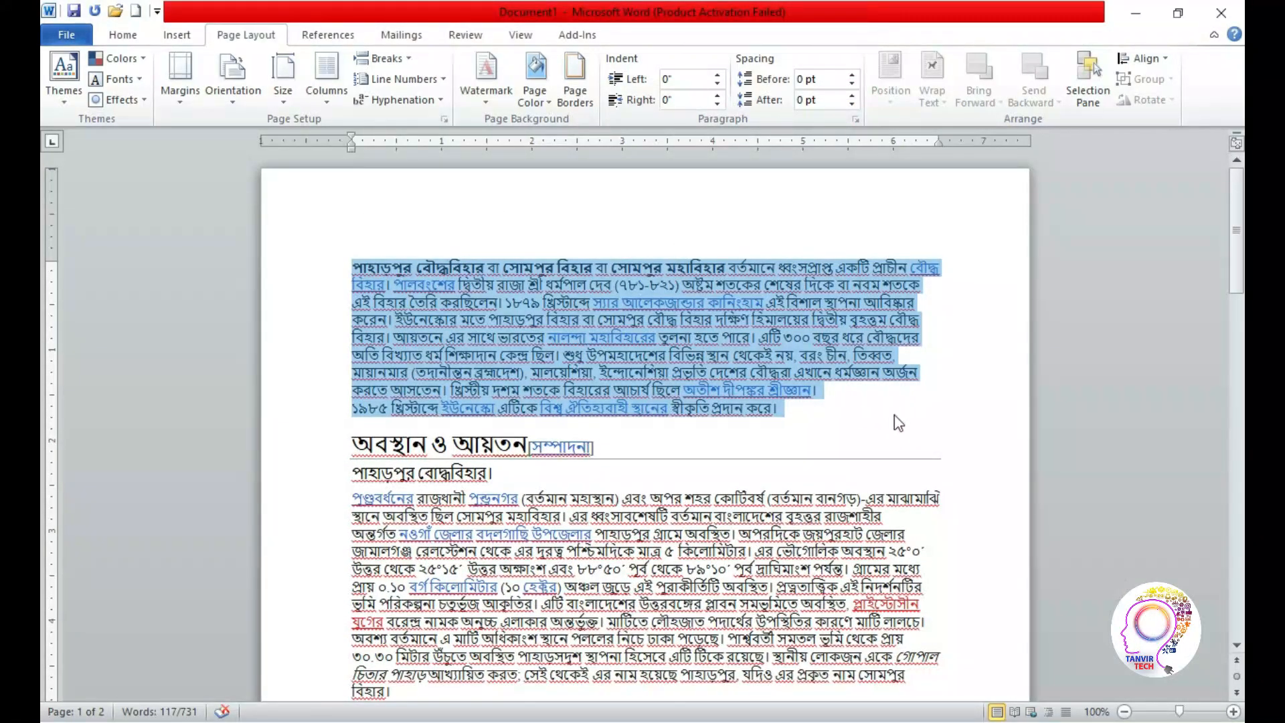
pyautogui.click(809, 338)
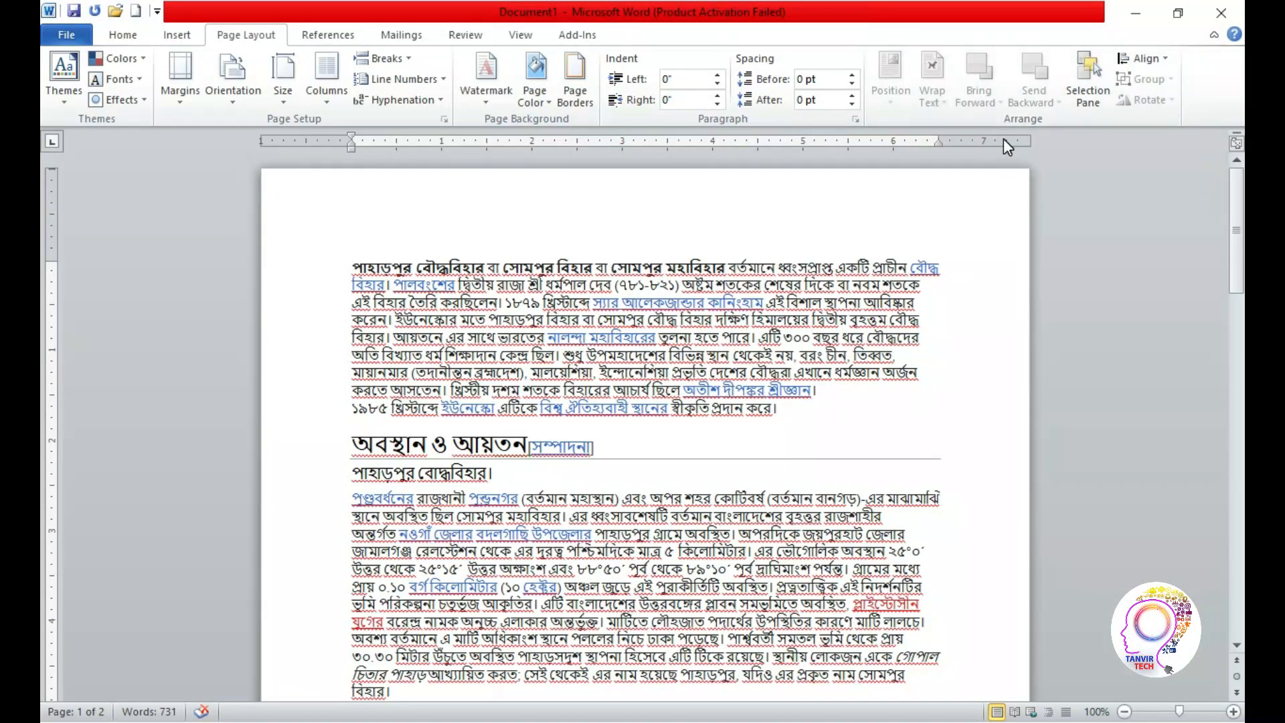
# Move the first temple picture from the আবিষ্কারের প্রেক্ষাপট section up into the paragraph under অবস্থান ও আয়তন
pyautogui.moveTo(1237, 214); pyautogui.dragTo(1218, 314)
pyautogui.click(499, 422)
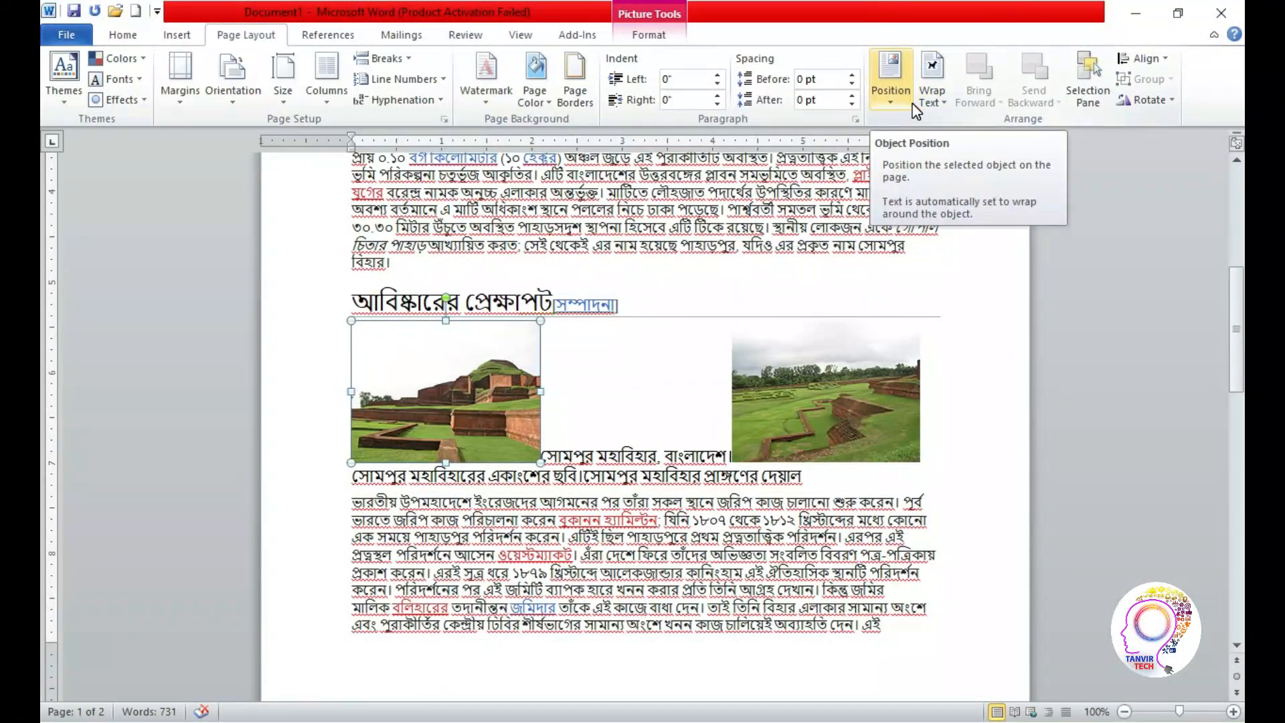
pyautogui.moveTo(1239, 330); pyautogui.dragTo(1237, 282)
pyautogui.moveTo(438, 614); pyautogui.dragTo(456, 355)
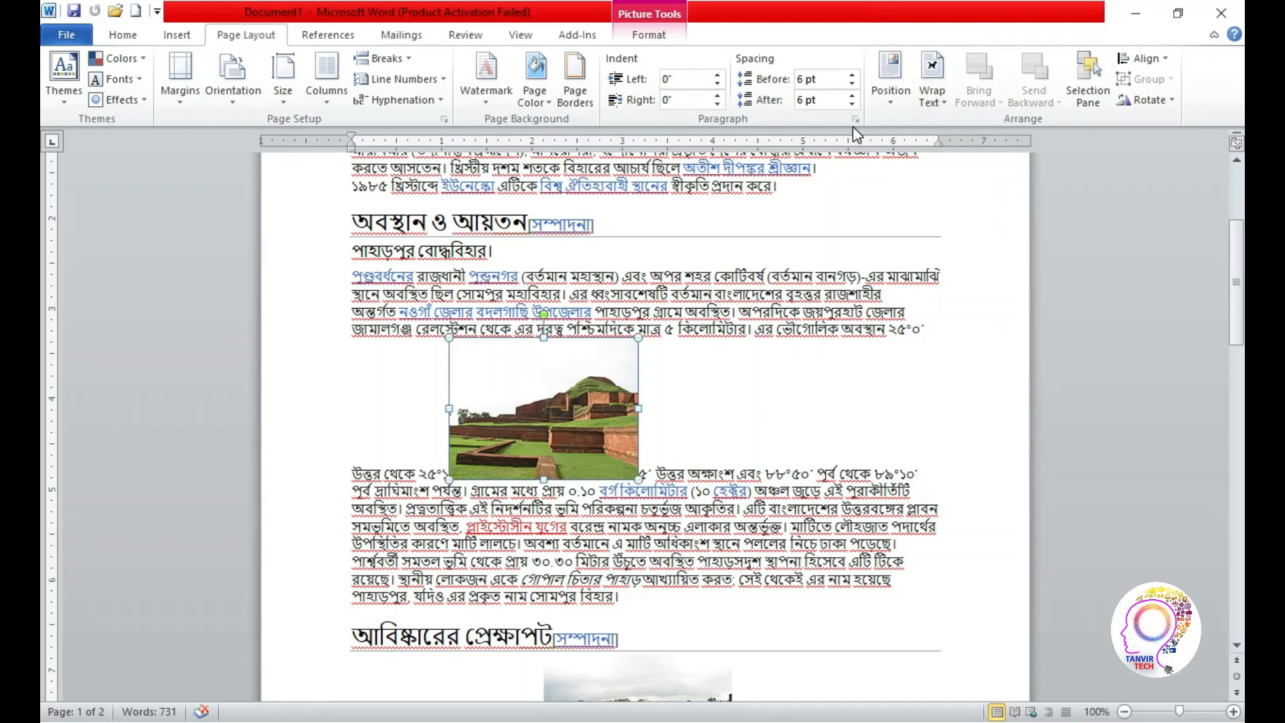
# Position the moved temple picture in the middle left of the page with square text wrapping
pyautogui.click(893, 102)
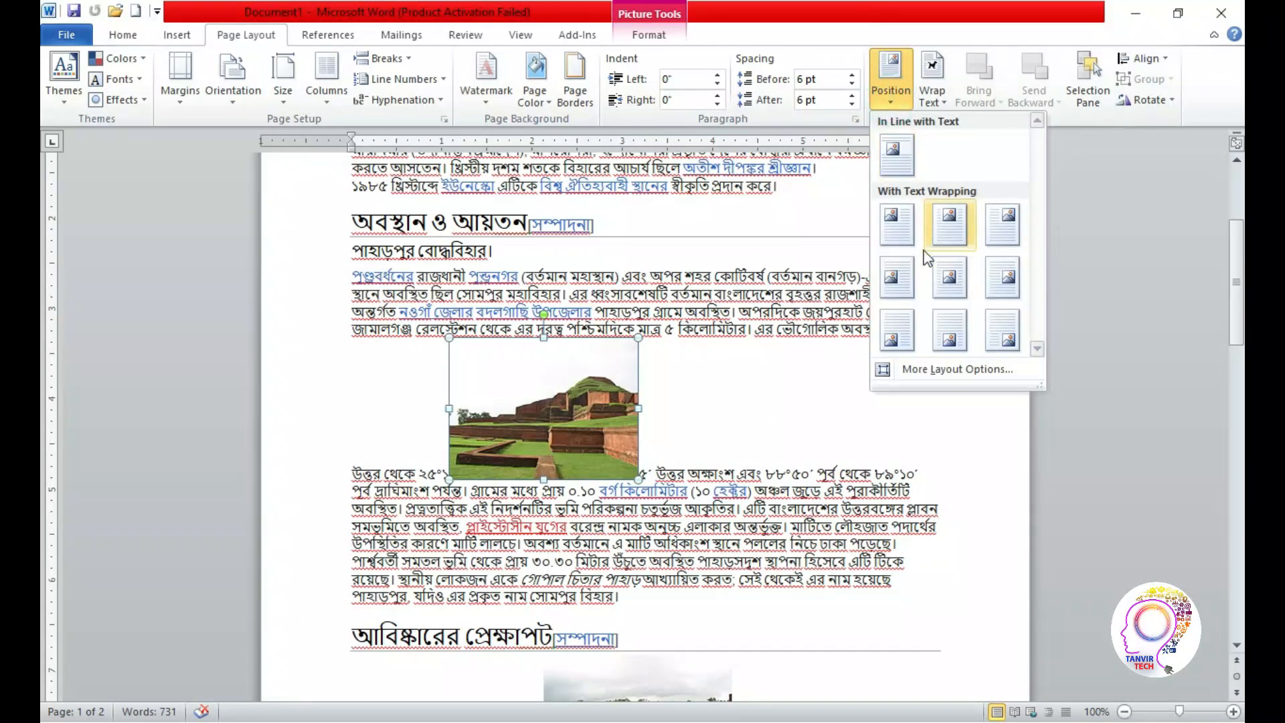
pyautogui.click(899, 276)
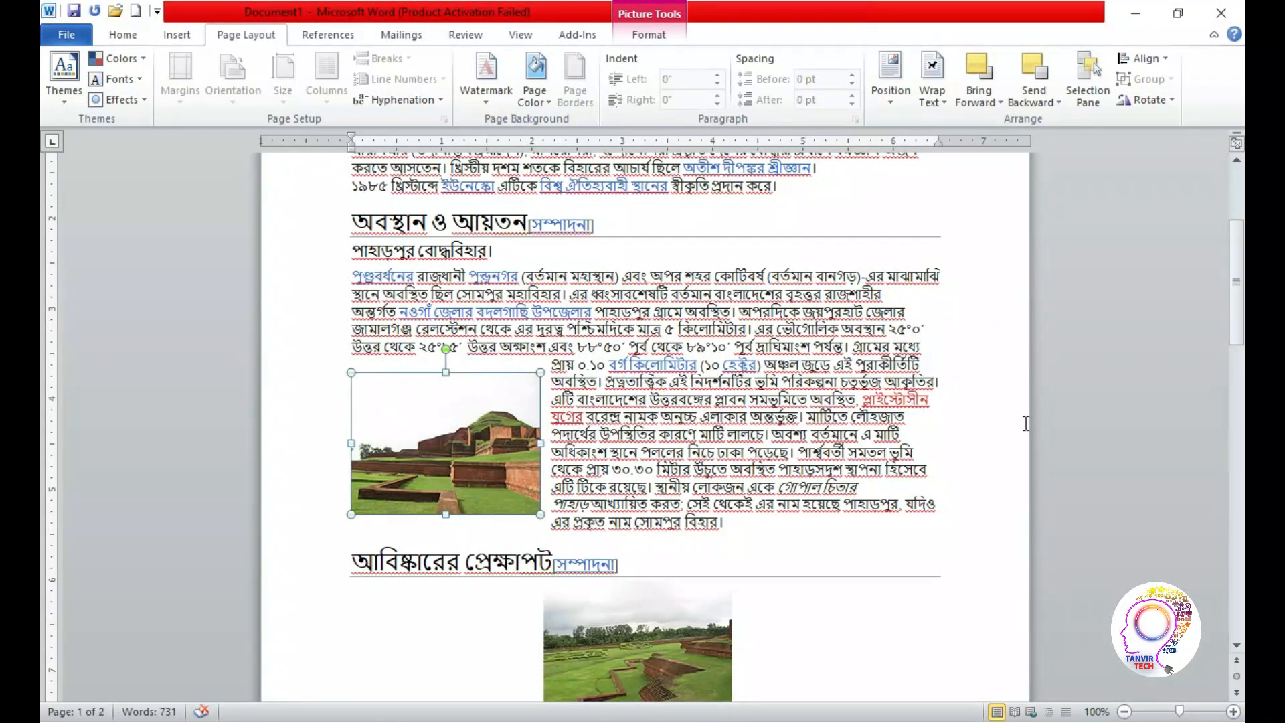
pyautogui.click(1103, 423)
# Try positioning the temple picture in the top center of the page with square text wrapping
pyautogui.click(510, 468)
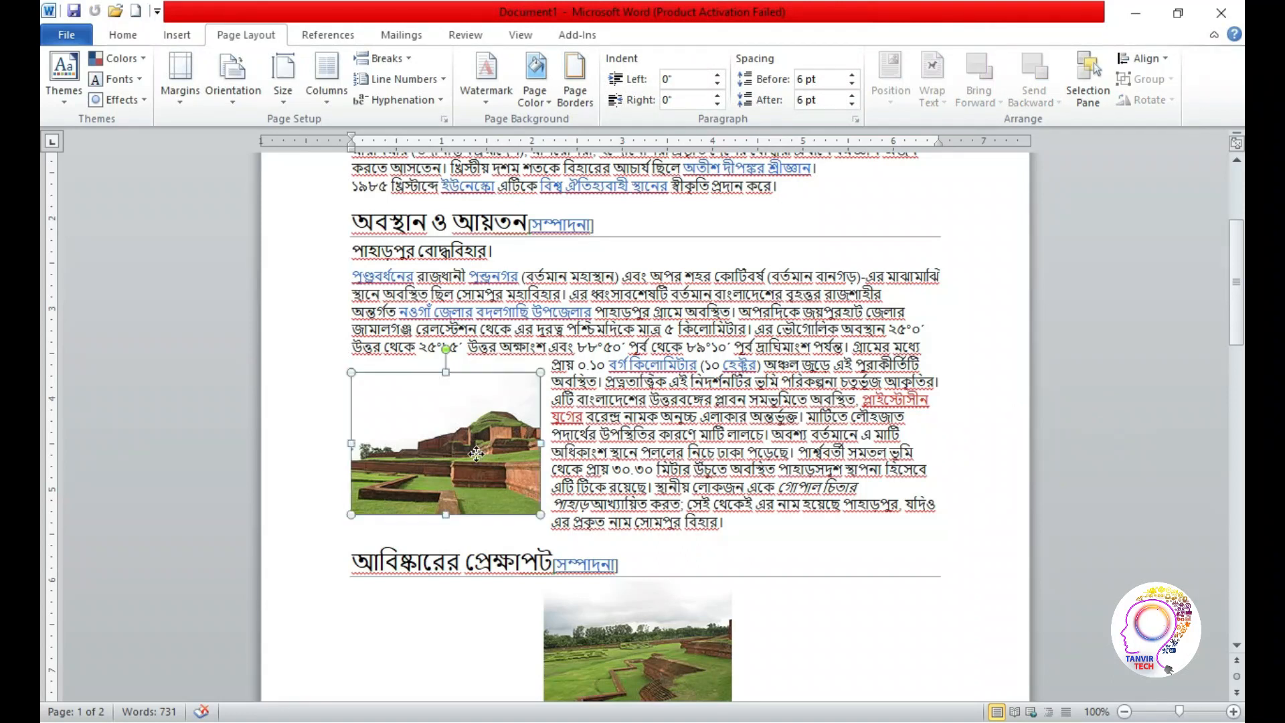
pyautogui.click(888, 95)
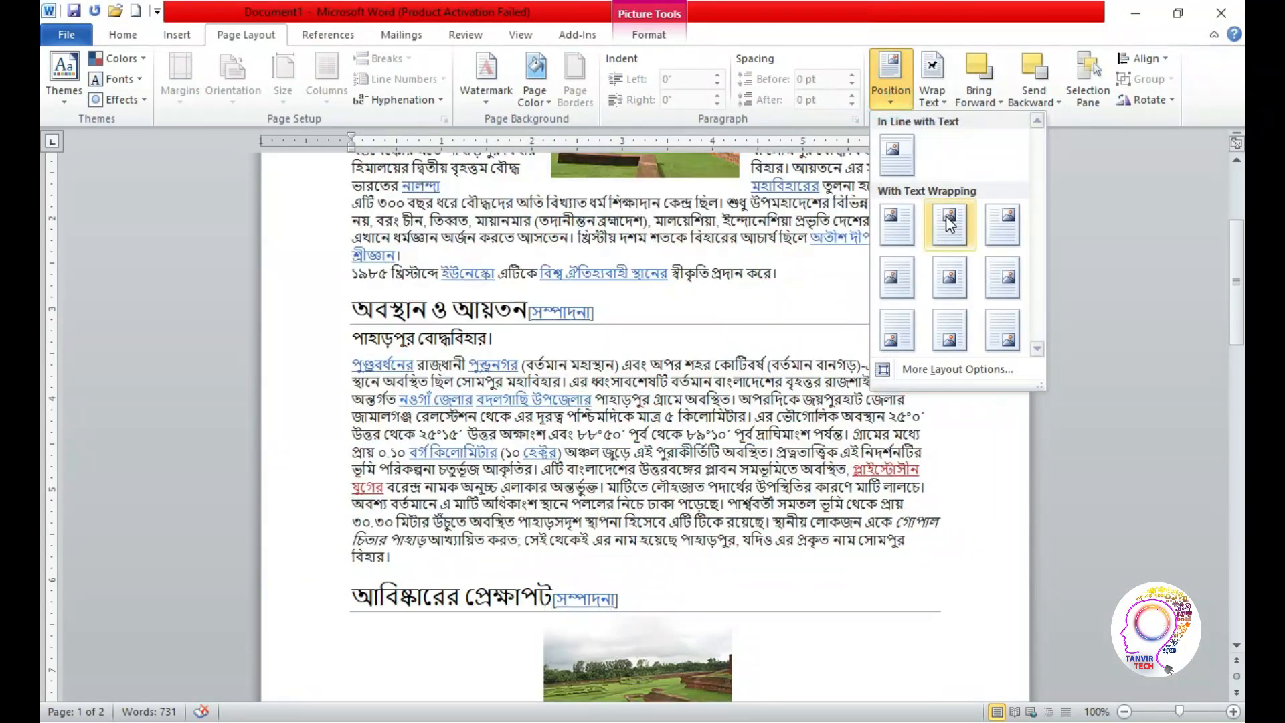
pyautogui.click(946, 216)
pyautogui.moveTo(1233, 319); pyautogui.dragTo(1195, 264)
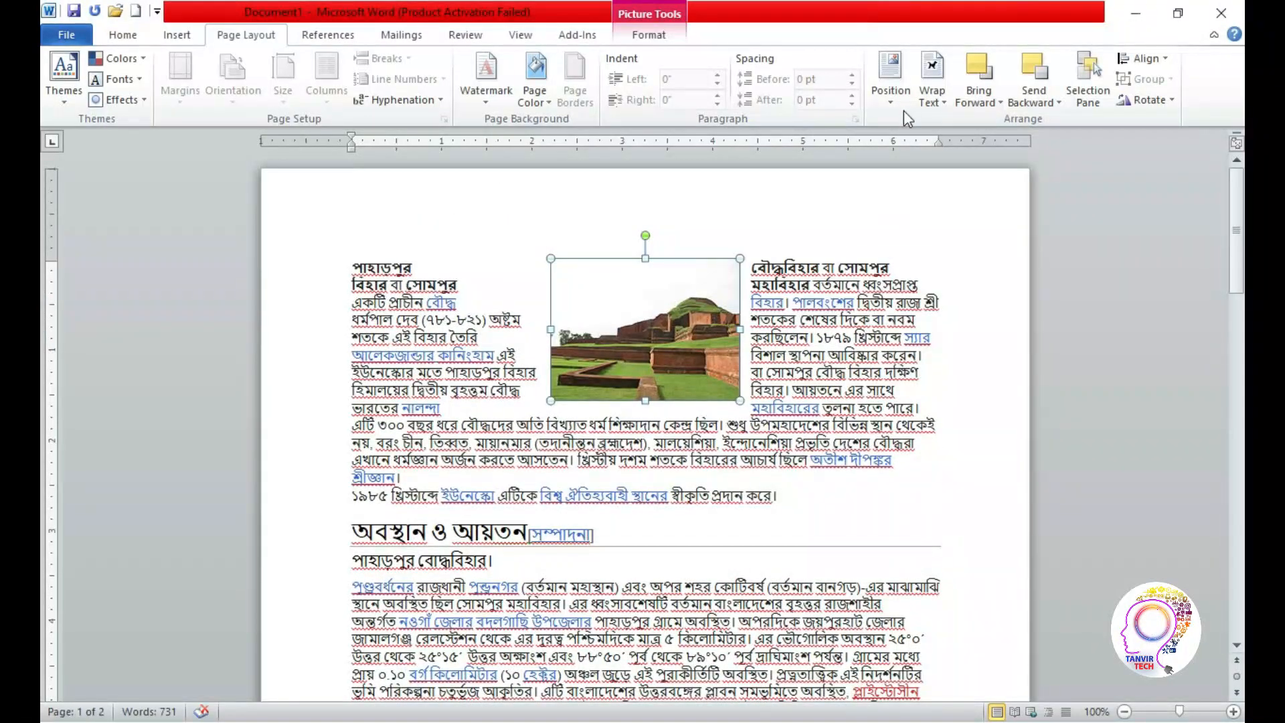
# Return the temple picture to the middle left position with square text wrapping
pyautogui.click(892, 84)
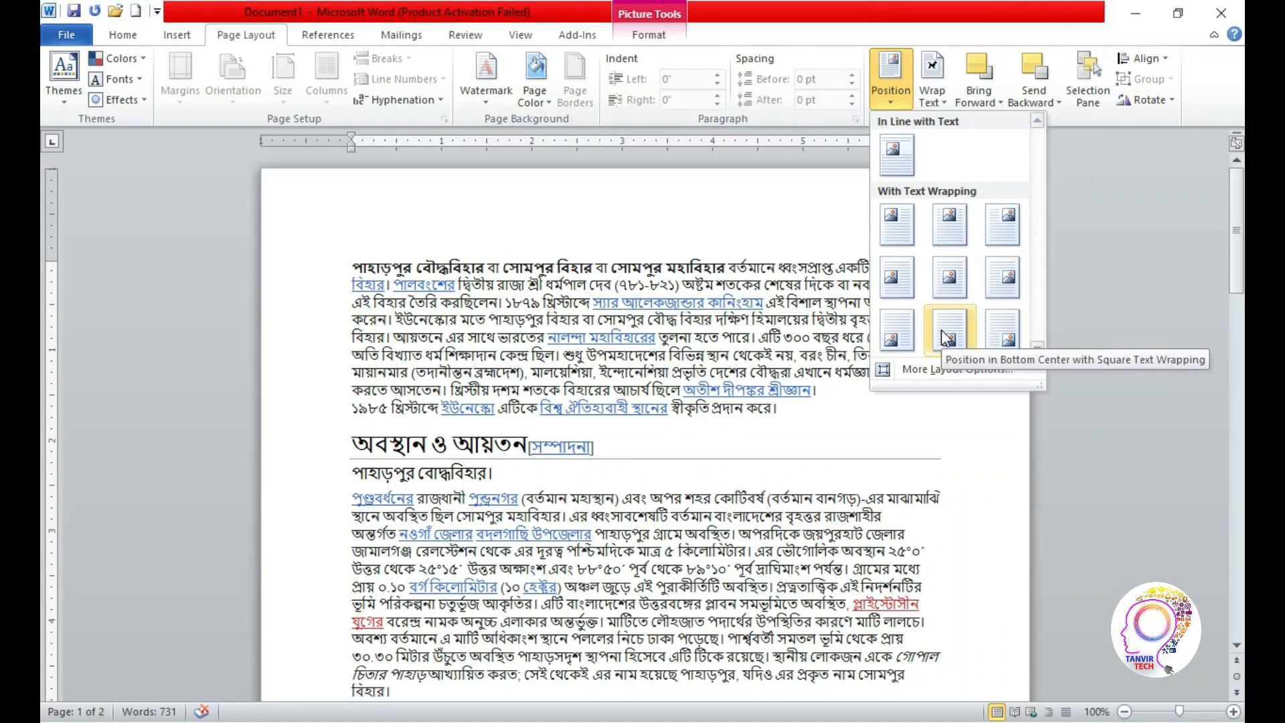
pyautogui.click(900, 280)
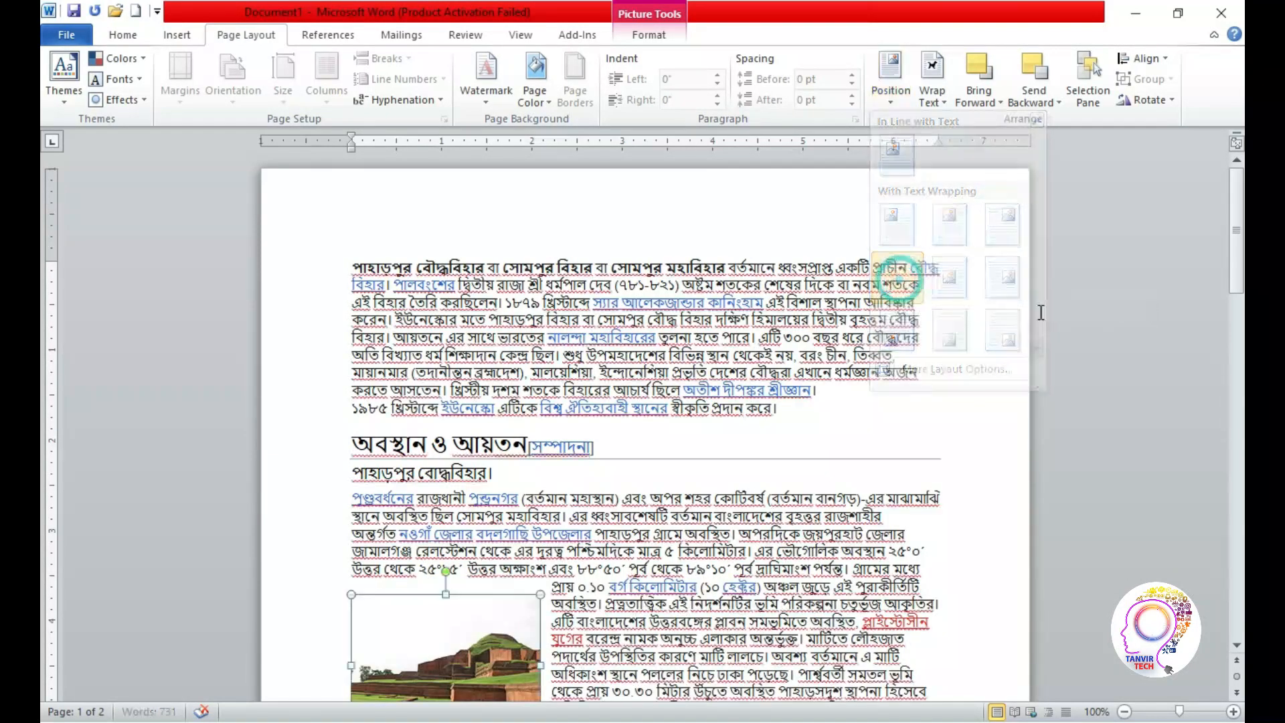
pyautogui.moveTo(1235, 260); pyautogui.dragTo(1234, 294)
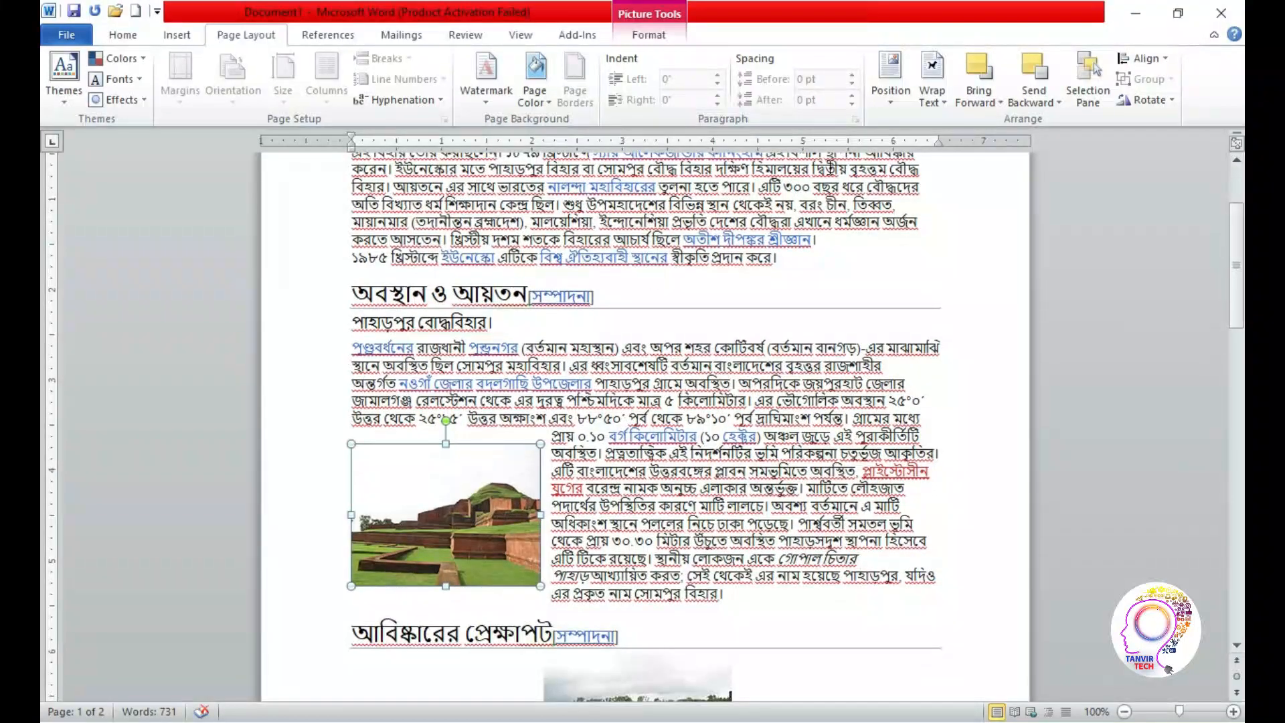
# Set the temple picture's text wrapping to Tight and move it higher within the অবস্থান ও আয়তন paragraph
pyautogui.click(932, 94)
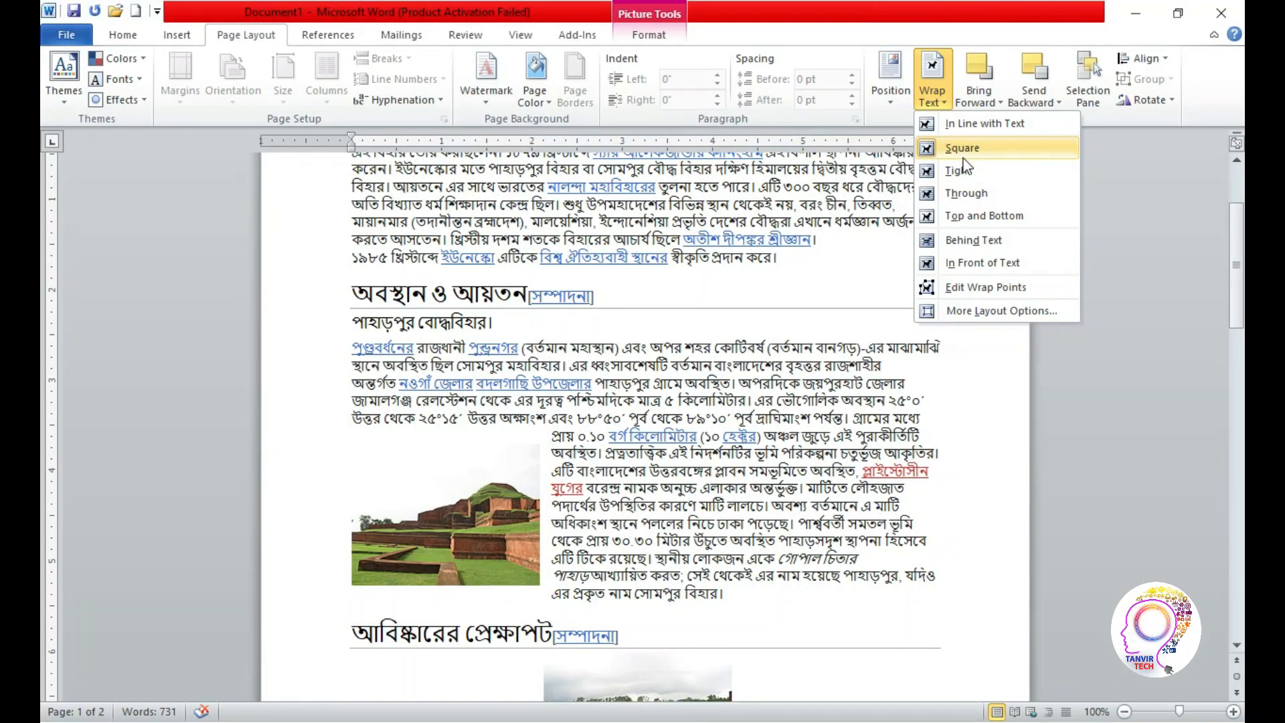
pyautogui.click(964, 171)
pyautogui.moveTo(462, 500); pyautogui.dragTo(490, 412)
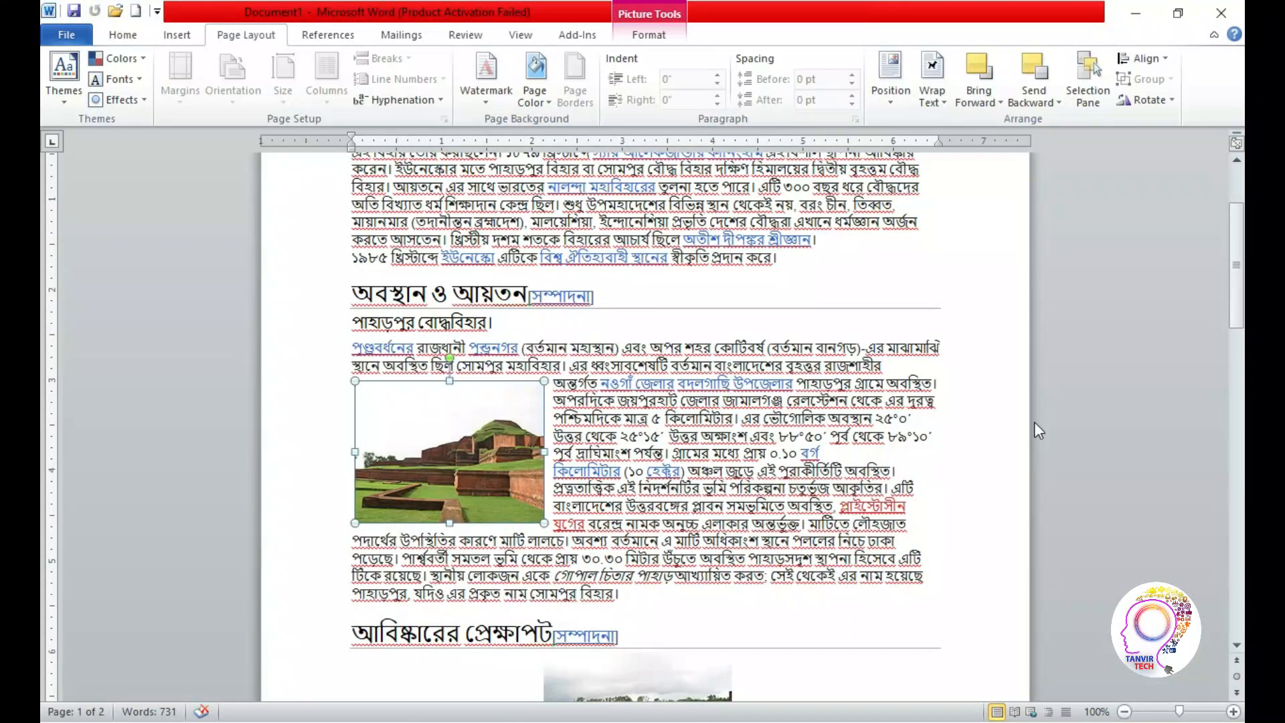
pyautogui.click(1114, 443)
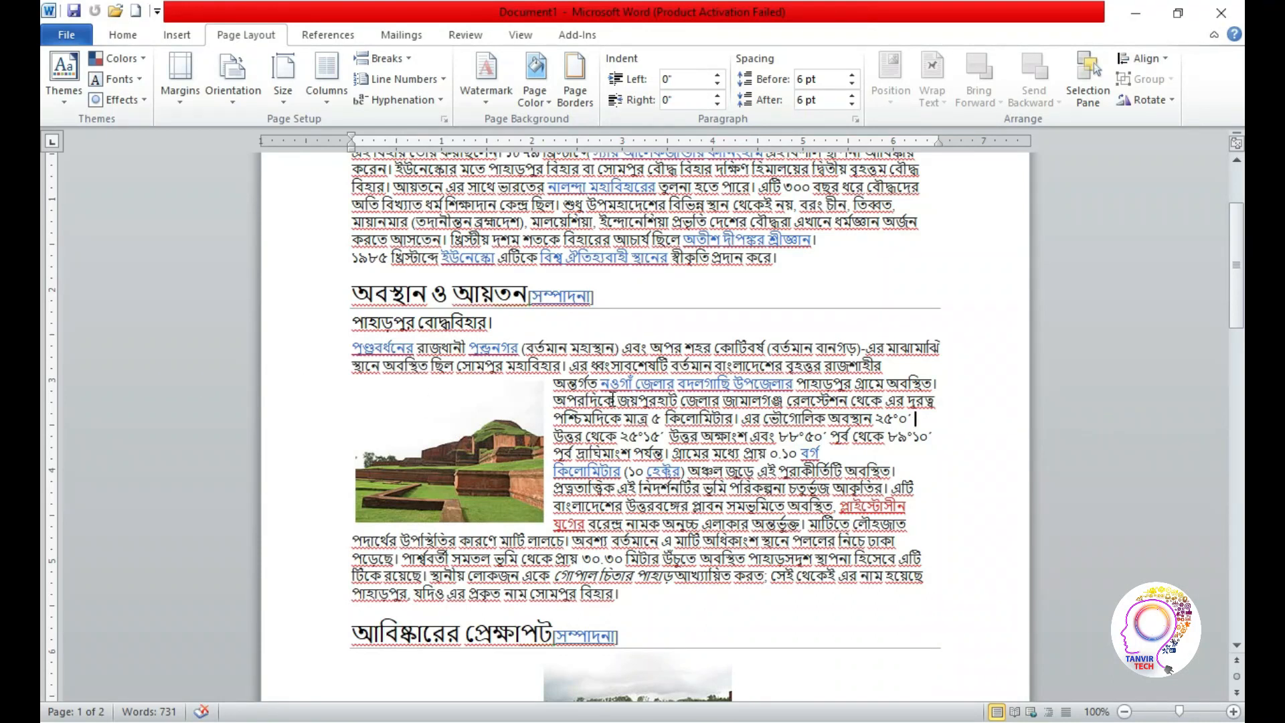
pyautogui.click(481, 454)
pyautogui.click(1143, 431)
# Draw a Frame shape about 2.87" wide and 1.35" high in the blank area below the text on page 2
pyautogui.moveTo(1236, 252); pyautogui.dragTo(1239, 625)
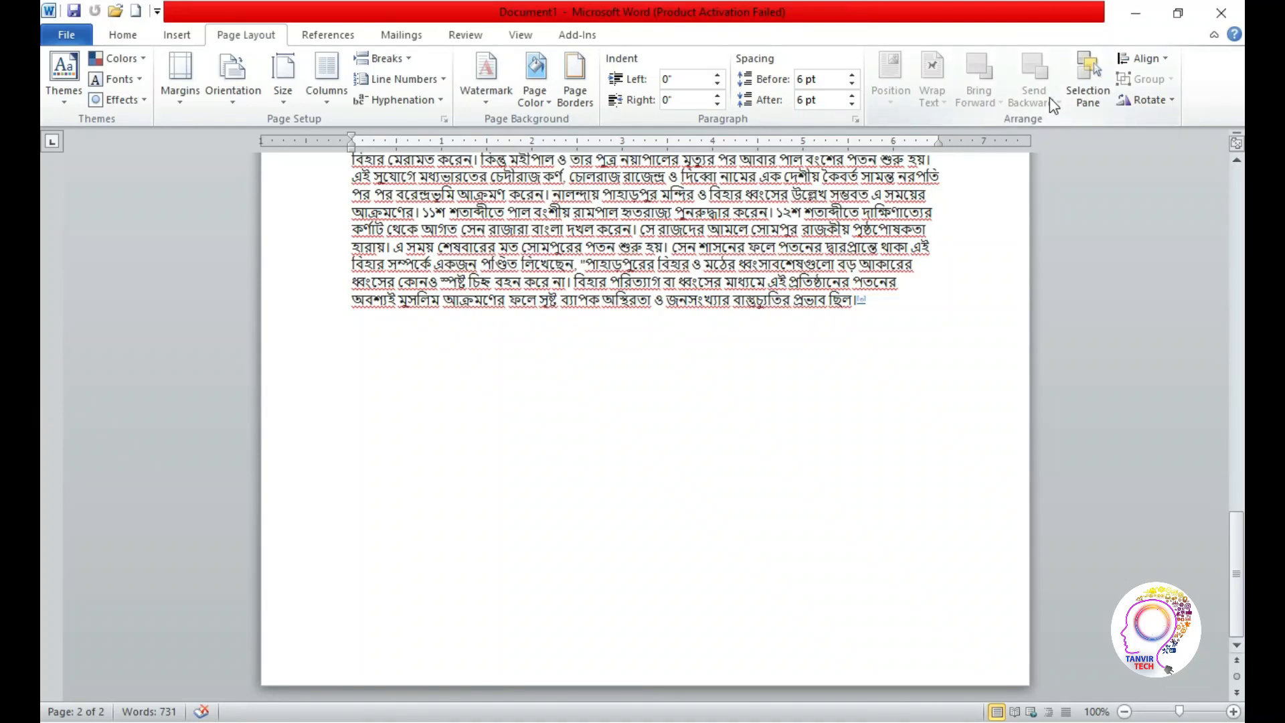
pyautogui.click(176, 34)
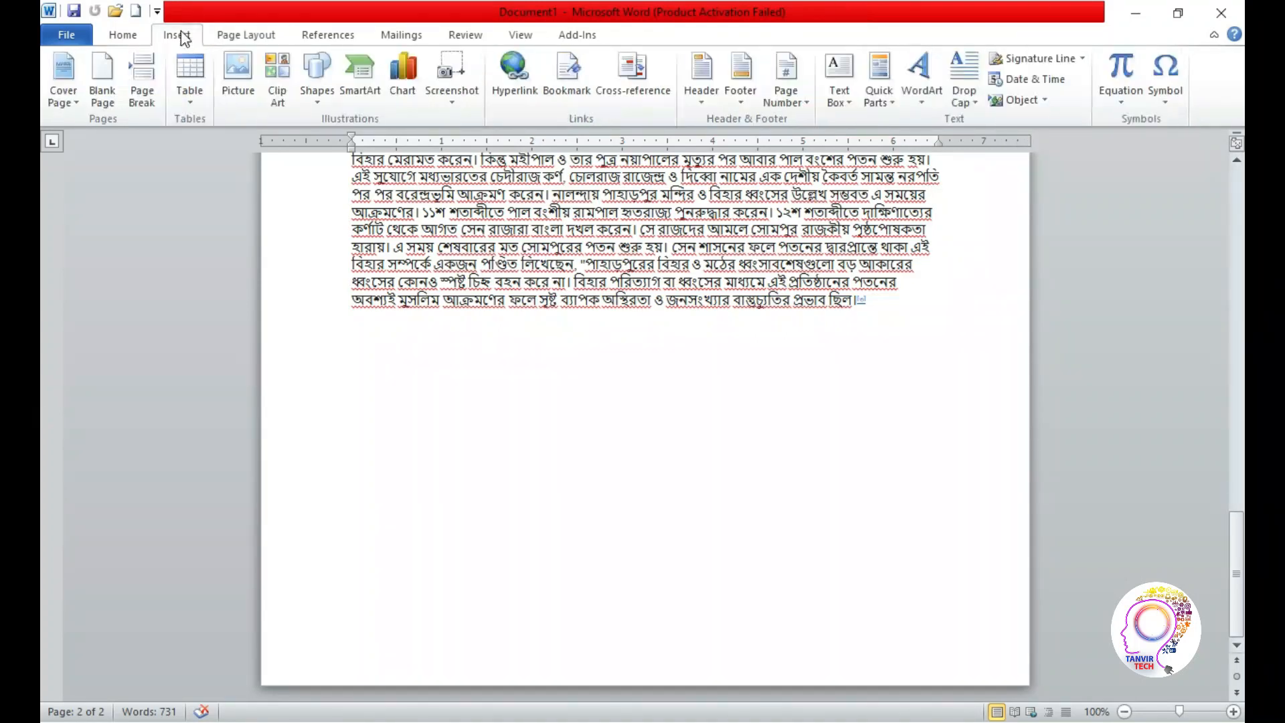
pyautogui.click(317, 79)
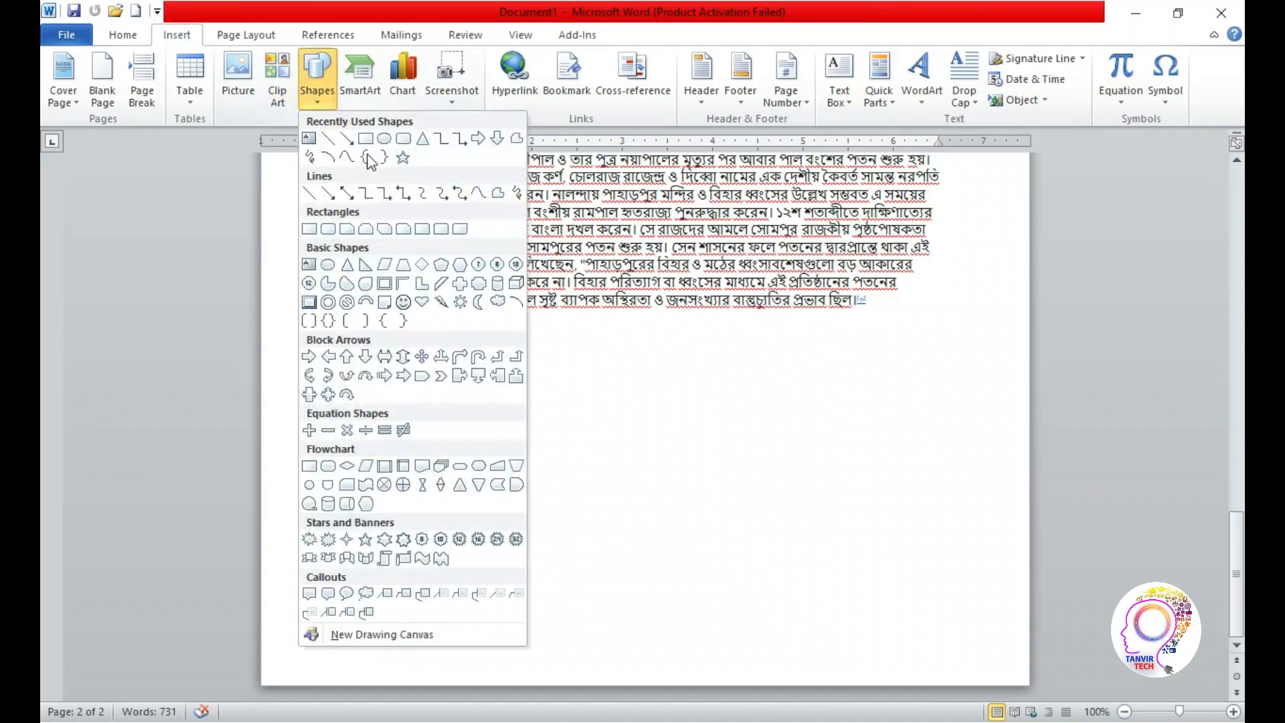
pyautogui.click(384, 284)
pyautogui.moveTo(423, 436)
pyautogui.mouseDown()
pyautogui.moveTo(636, 585)
pyautogui.moveTo(683, 558)
pyautogui.mouseUp()
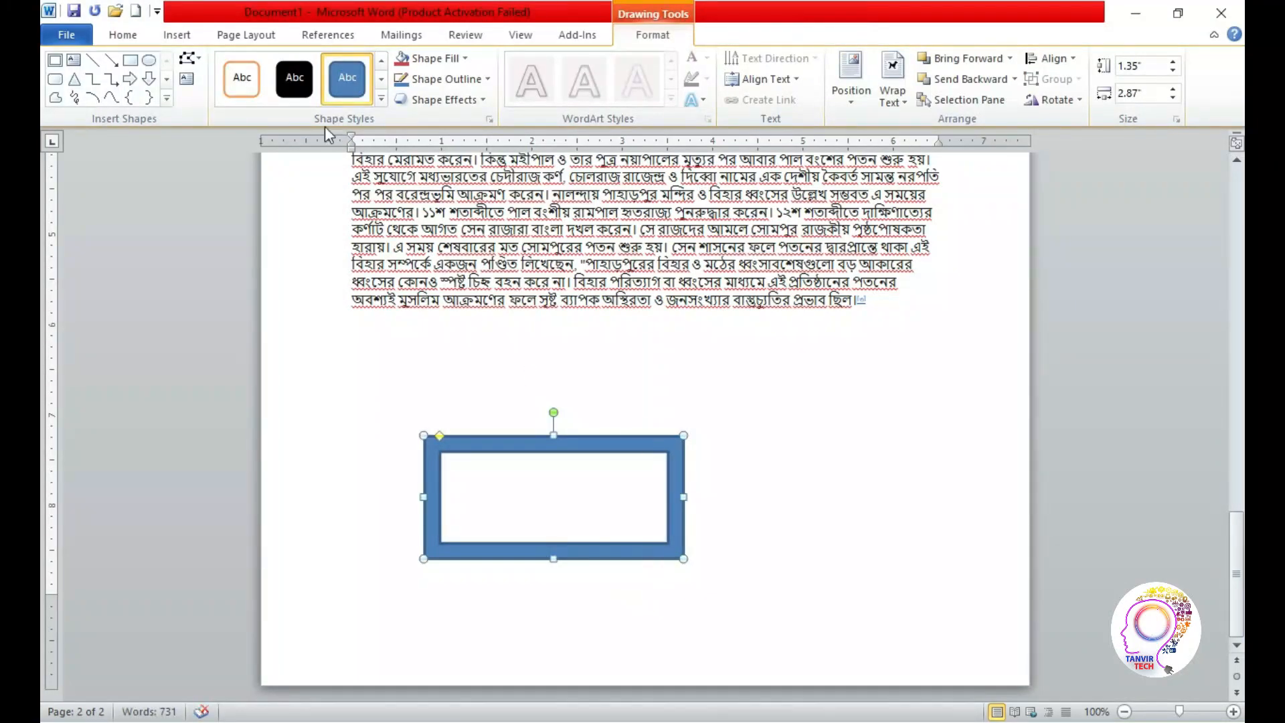
# Draw a right block arrow about 2.07" wide and 0.77" high overlapping the frame's right side
pyautogui.click(185, 38)
pyautogui.click(316, 77)
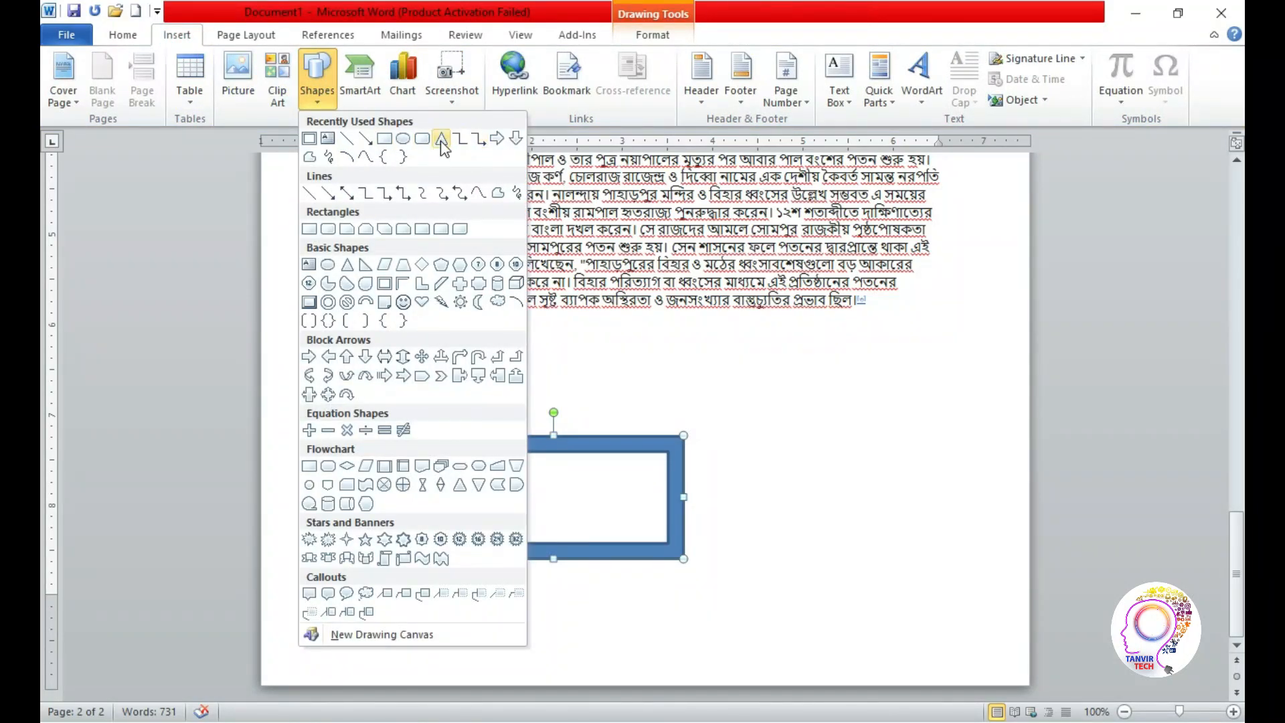
pyautogui.click(497, 138)
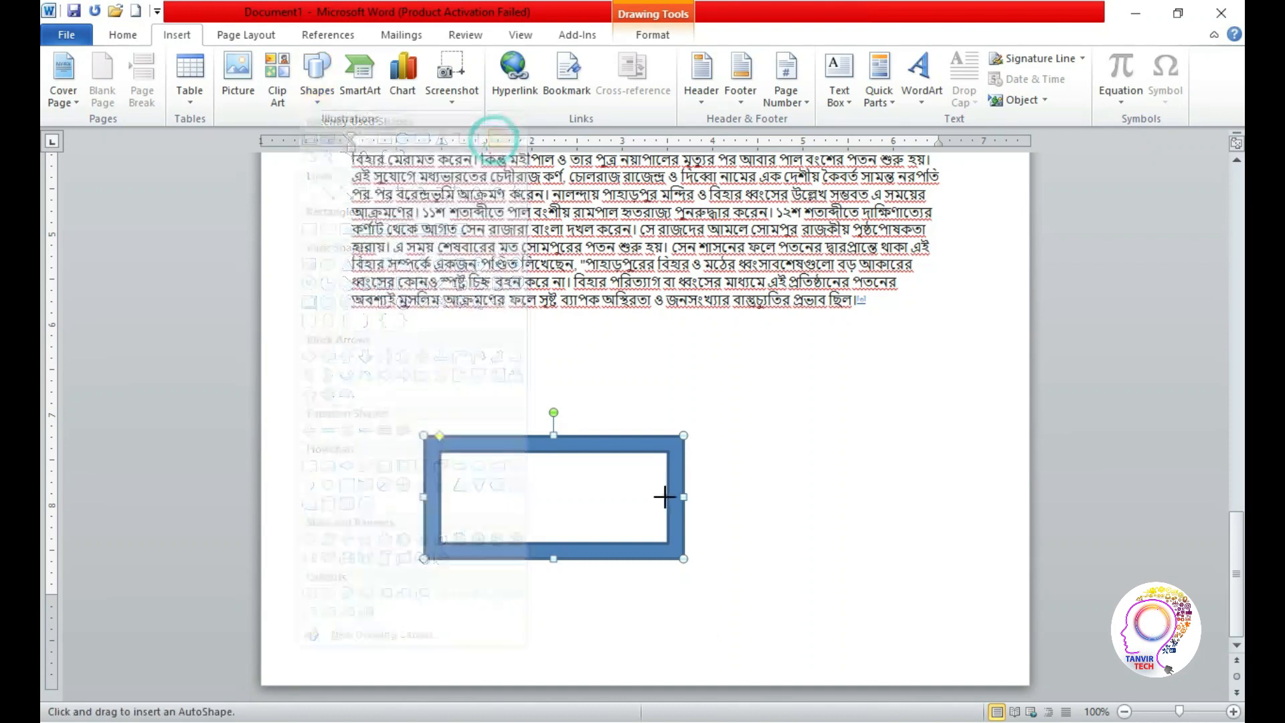
pyautogui.moveTo(602, 468)
pyautogui.mouseDown()
pyautogui.moveTo(769, 545)
pyautogui.moveTo(791, 539)
pyautogui.mouseUp()
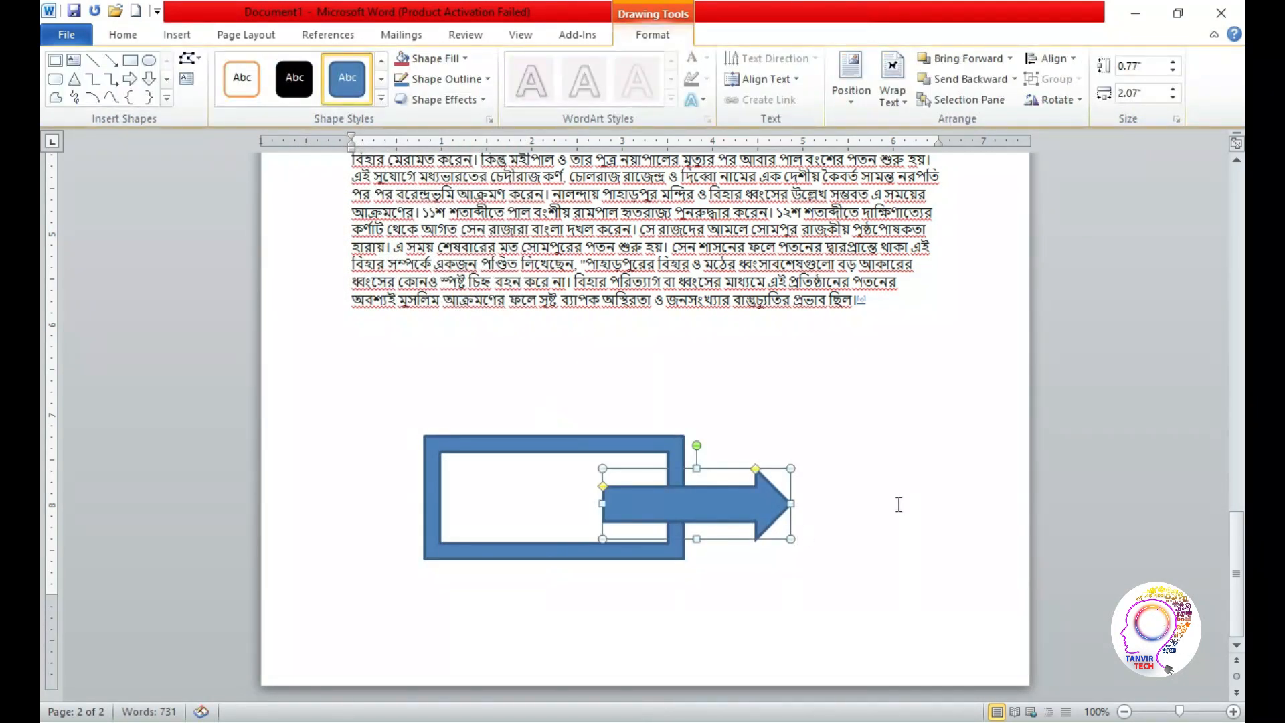
# Apply Bring Forward and Bring to Front to the arrow shape
pyautogui.click(260, 37)
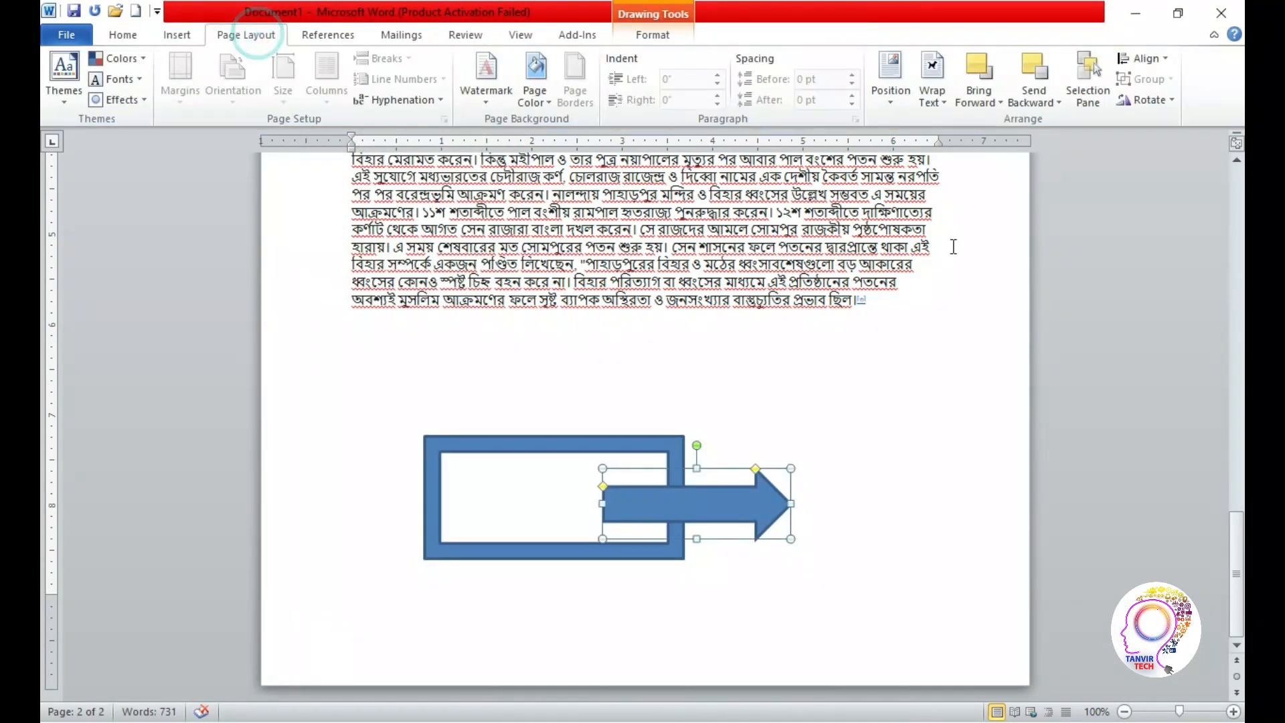
pyautogui.click(995, 101)
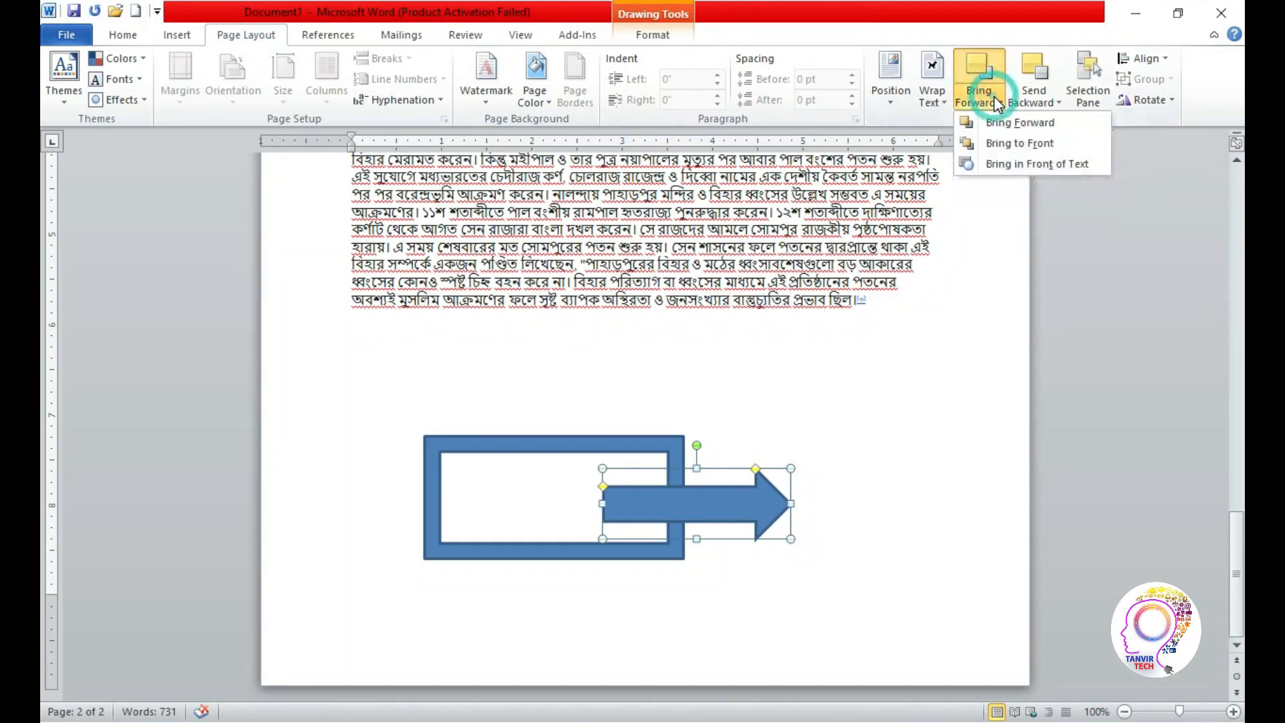
pyautogui.click(999, 125)
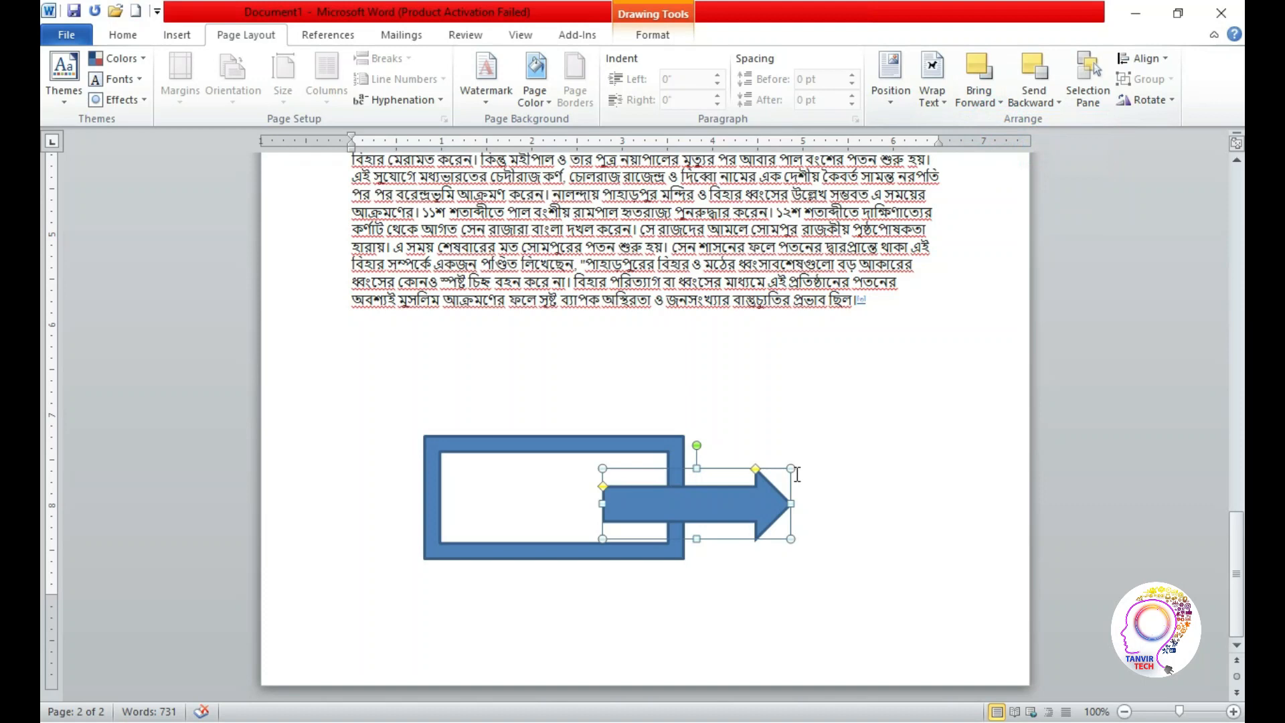
pyautogui.click(996, 101)
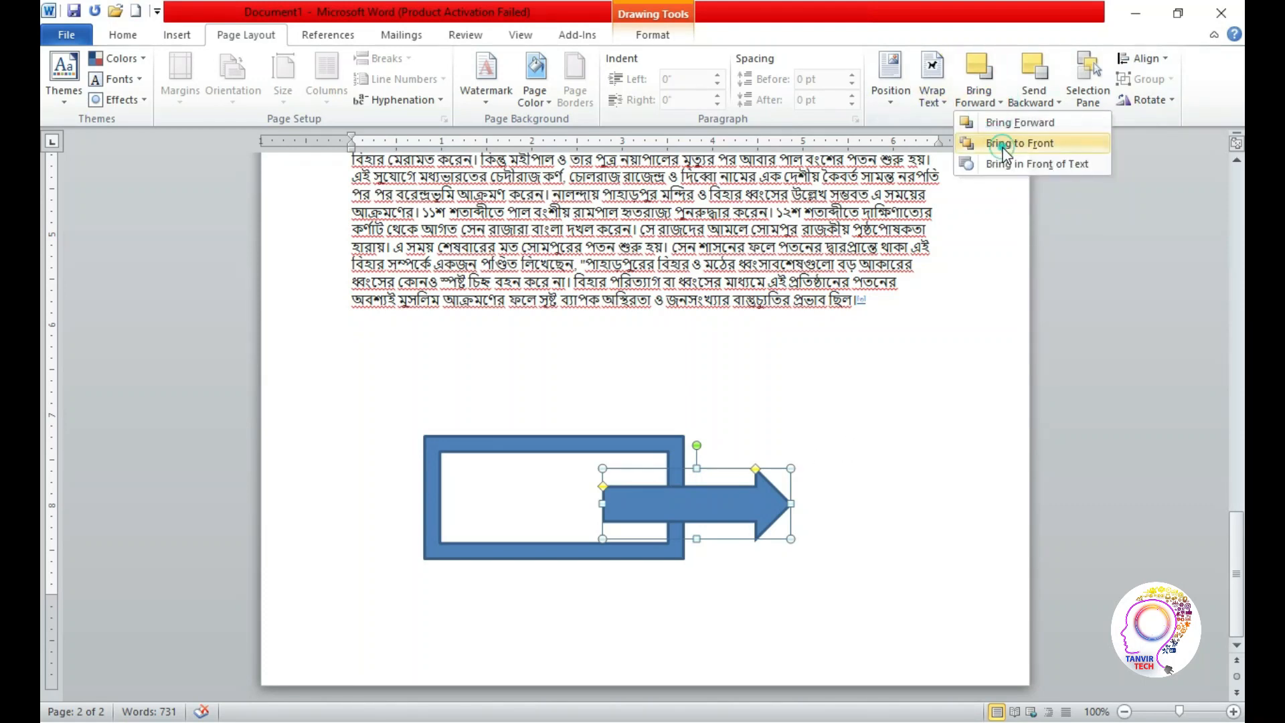
pyautogui.click(998, 143)
pyautogui.click(993, 329)
# Bring the frame shape to the front so it covers the arrow, and select each shape to check the stacking
pyautogui.click(679, 454)
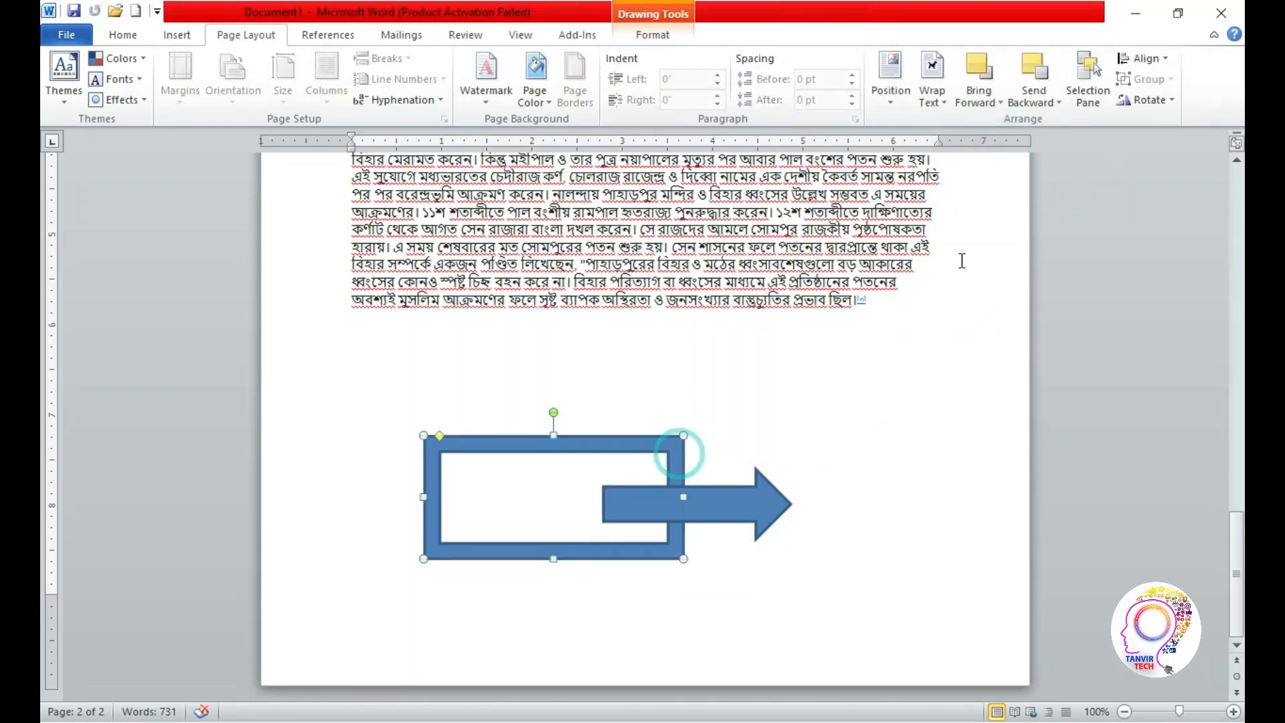
pyautogui.click(985, 96)
pyautogui.click(1020, 136)
pyautogui.click(944, 333)
pyautogui.click(681, 476)
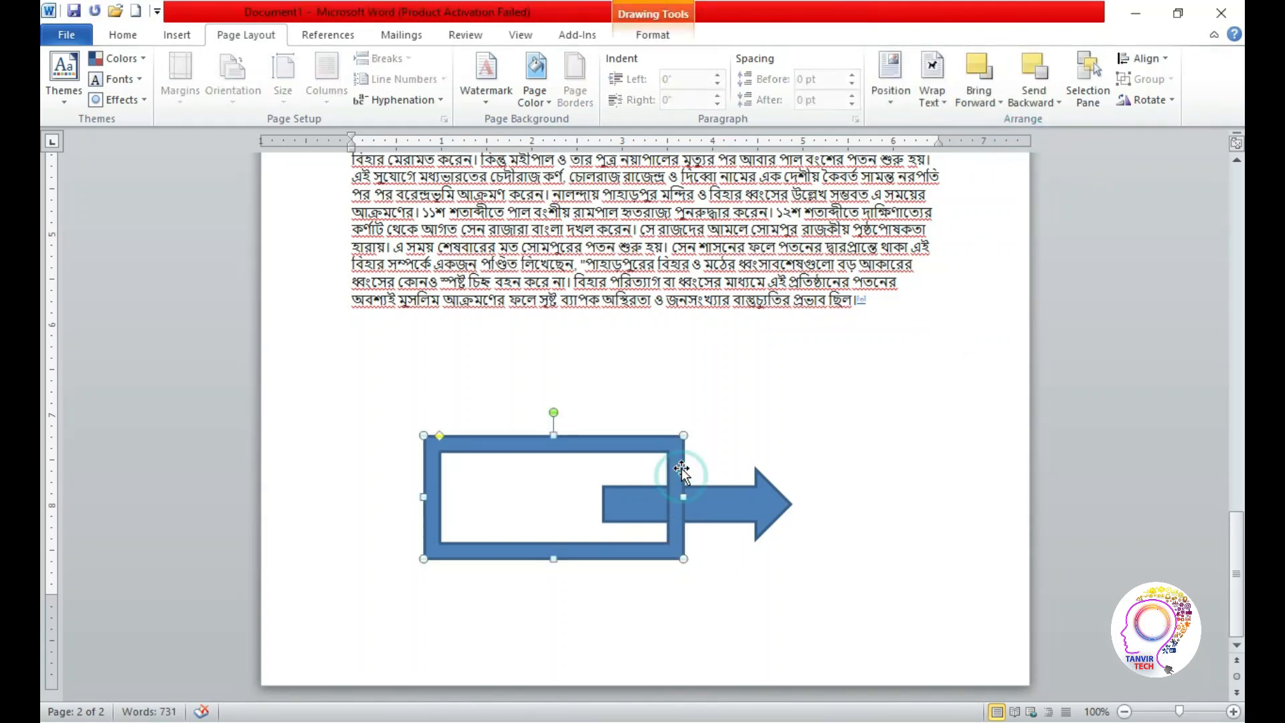
pyautogui.click(722, 510)
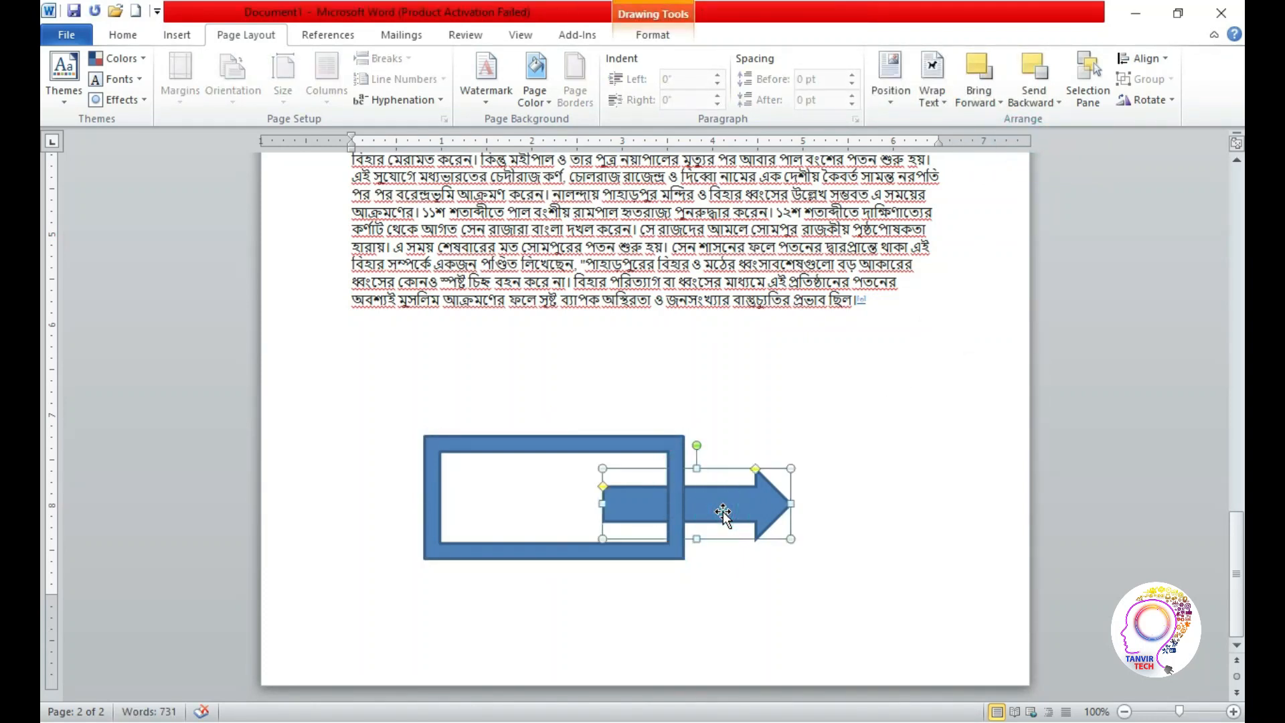
# Bring the right arrow shape to the front so it overlaps the frame's side, and deselect it
pyautogui.click(993, 95)
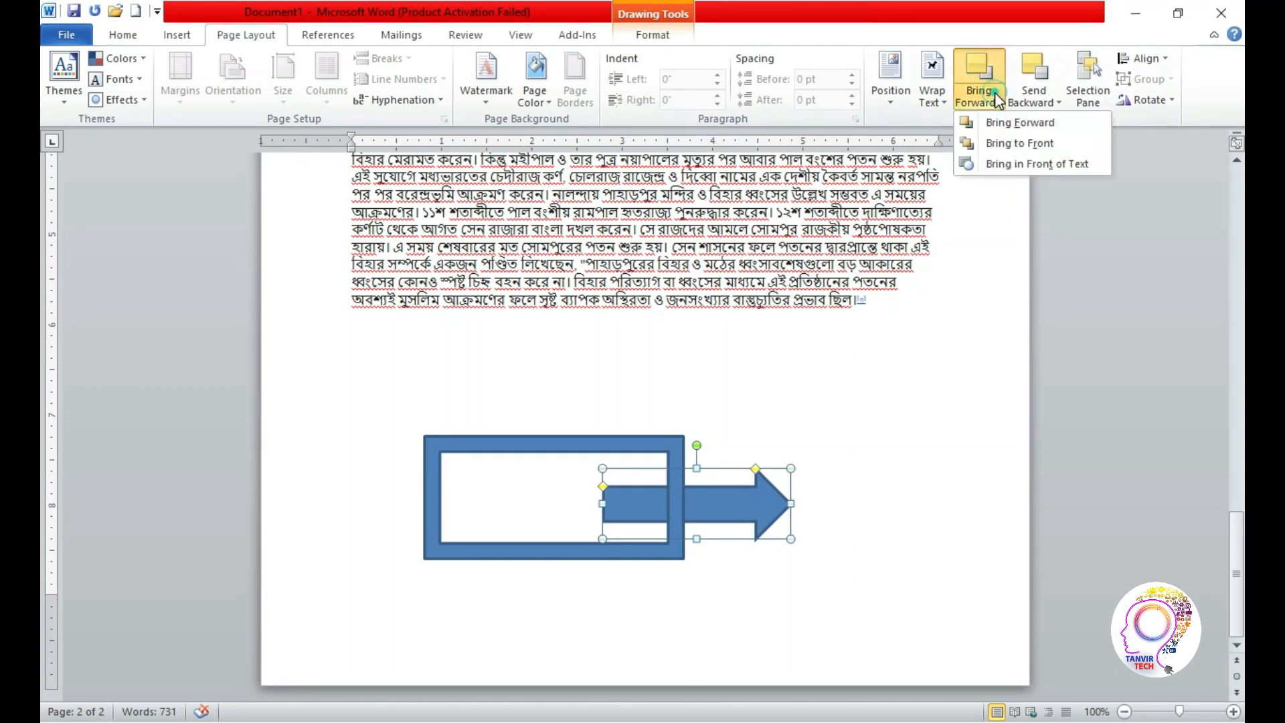
pyautogui.click(1010, 143)
pyautogui.click(889, 311)
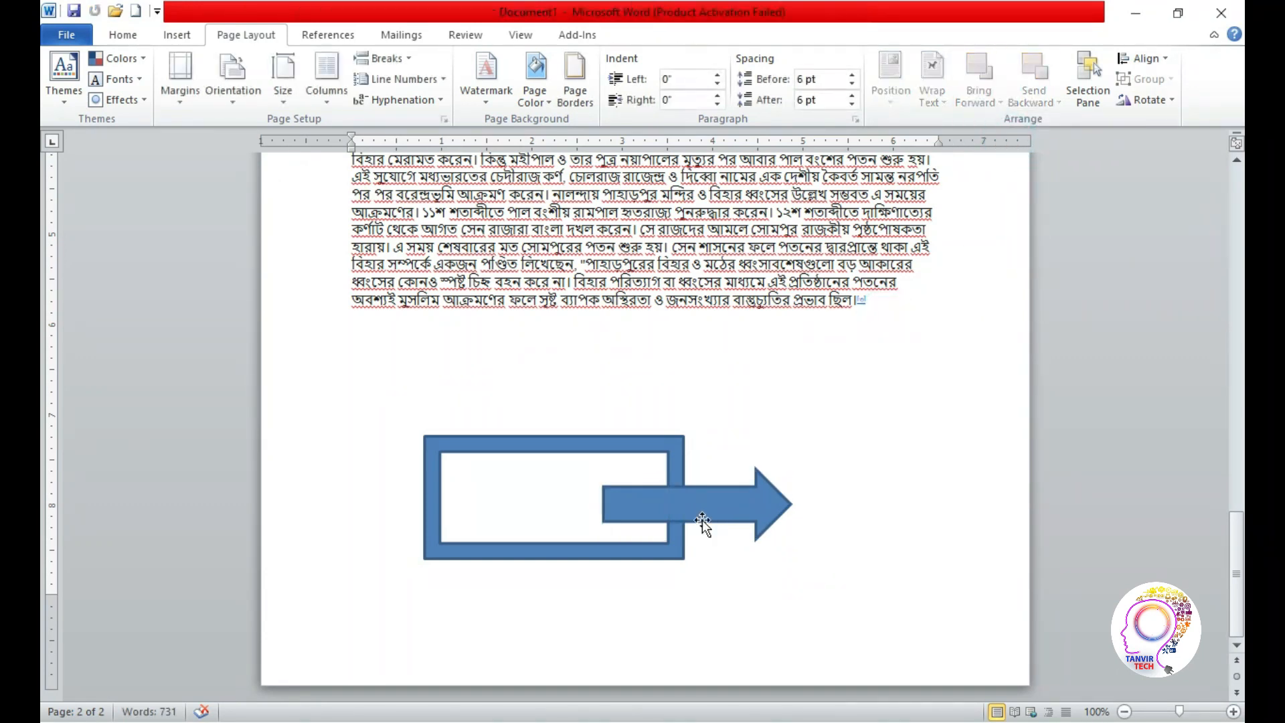
# Send the arrow shape backward behind the frame and shift it slightly up and to the left
pyautogui.click(701, 520)
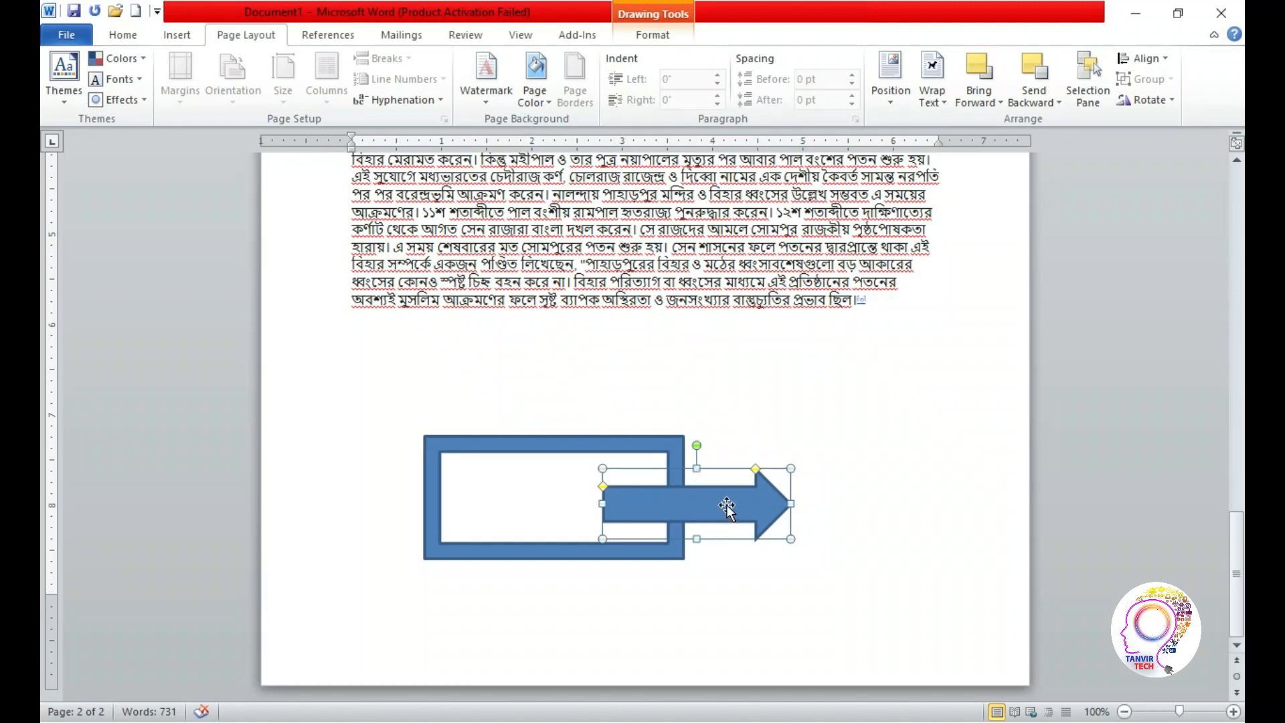
pyautogui.click(1051, 101)
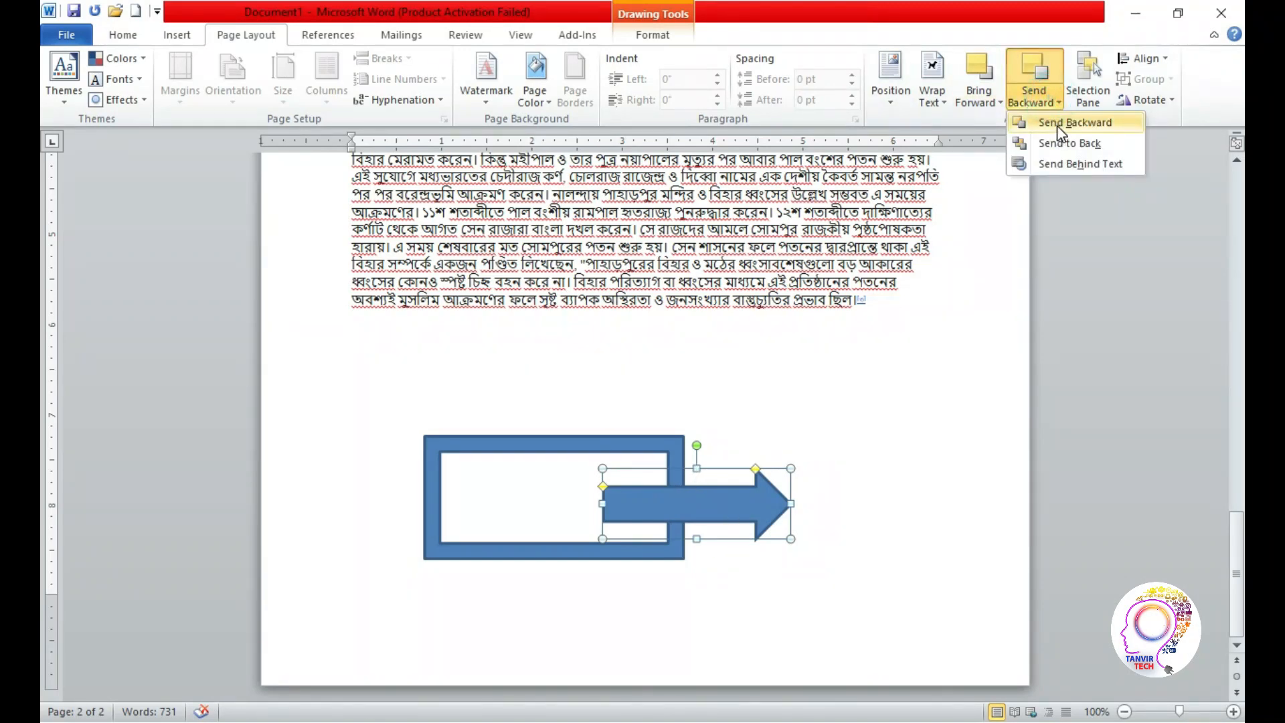
pyautogui.click(1057, 127)
pyautogui.click(881, 376)
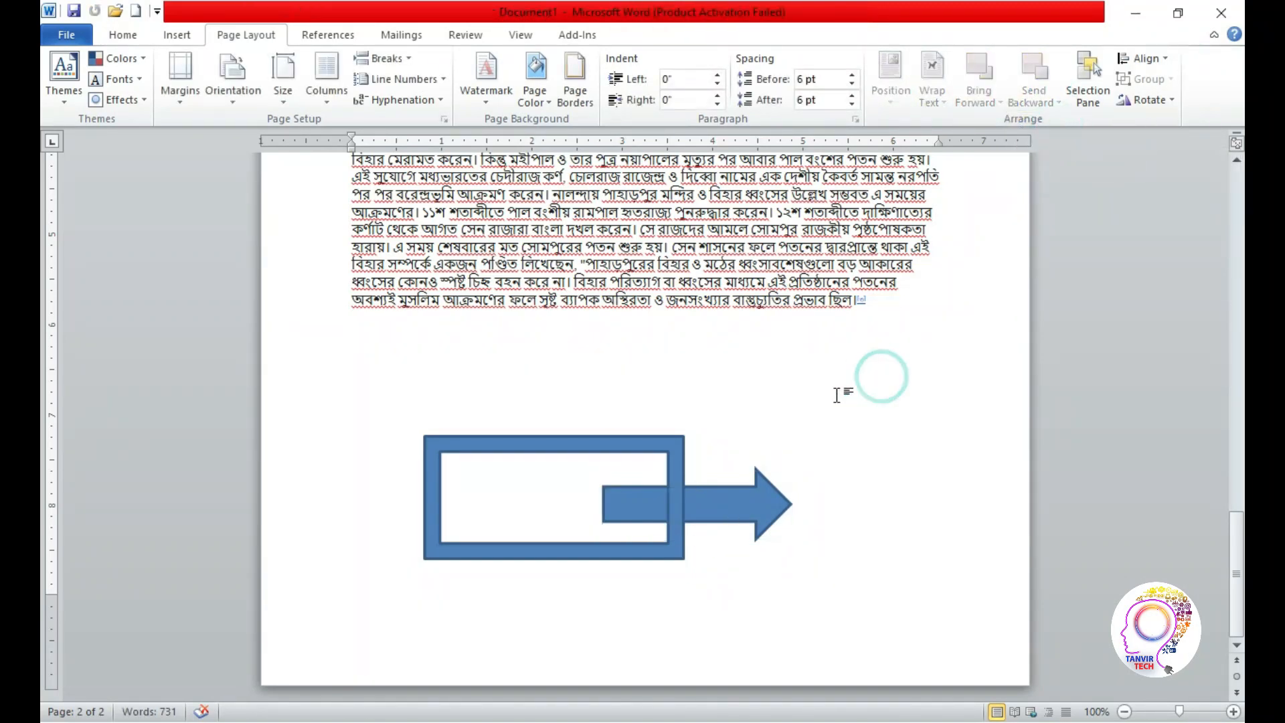
pyautogui.click(739, 504)
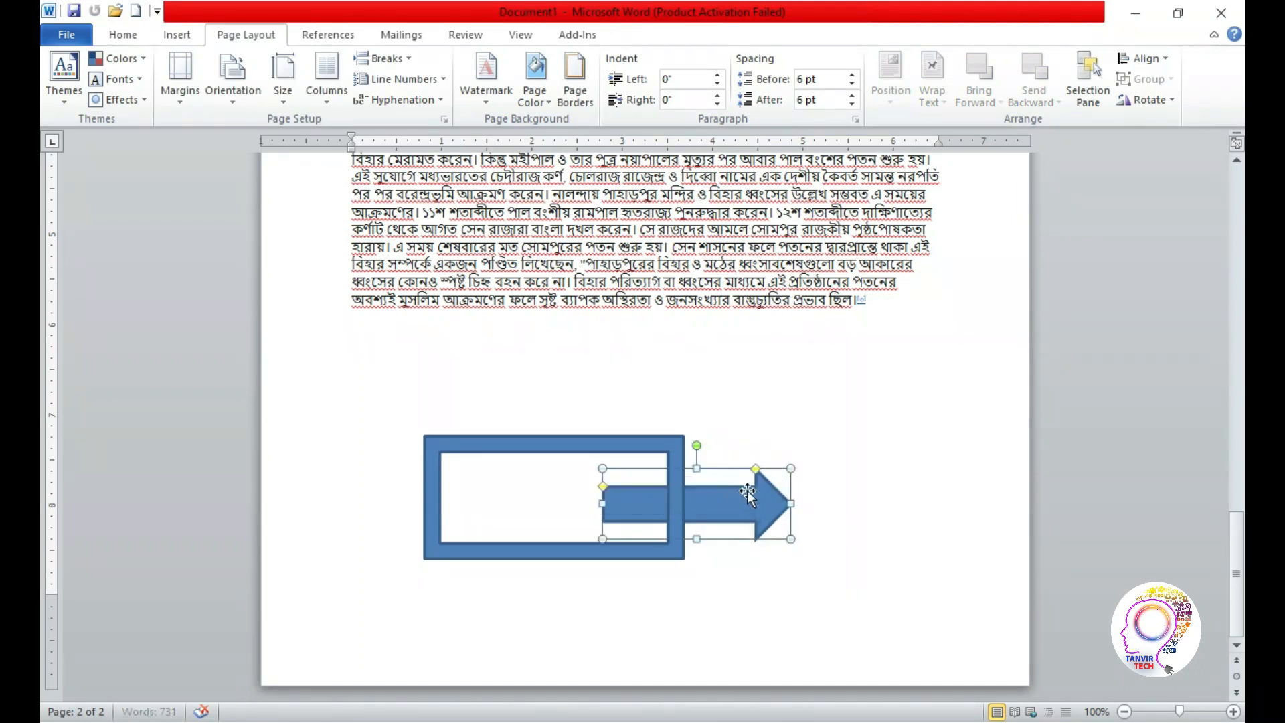
pyautogui.moveTo(747, 495); pyautogui.dragTo(743, 487)
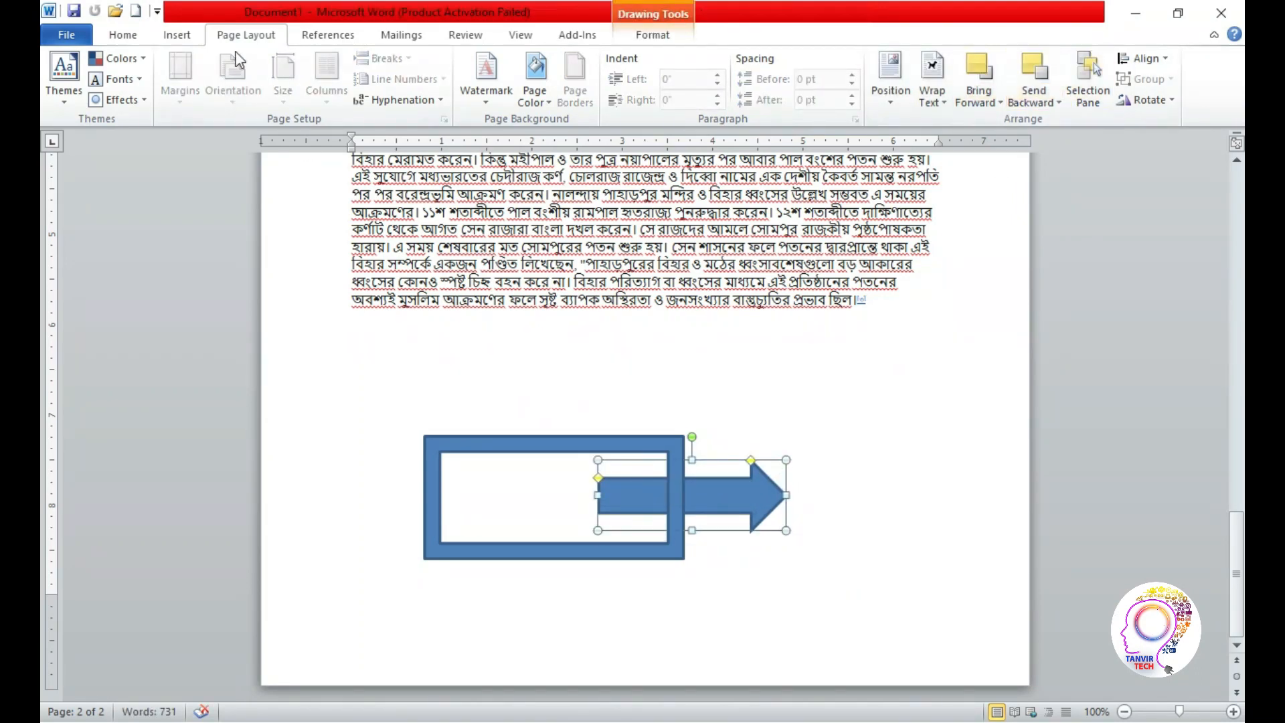
pyautogui.click(176, 36)
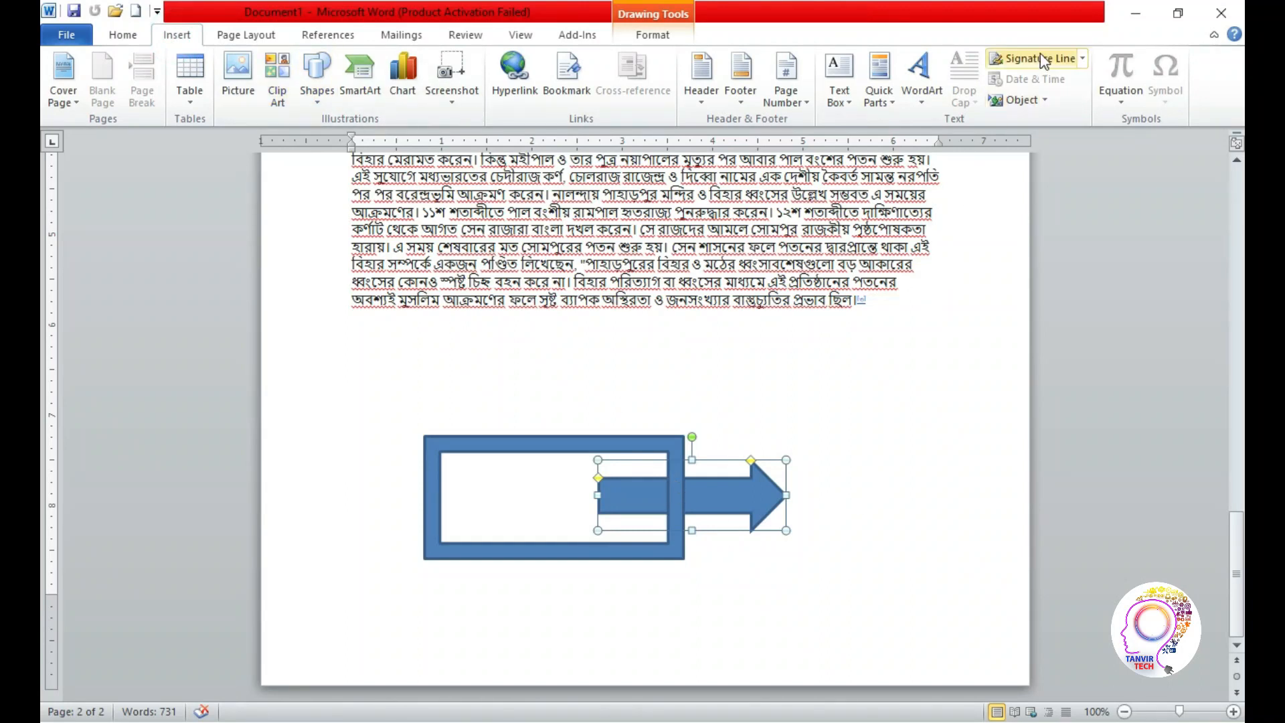
pyautogui.click(250, 39)
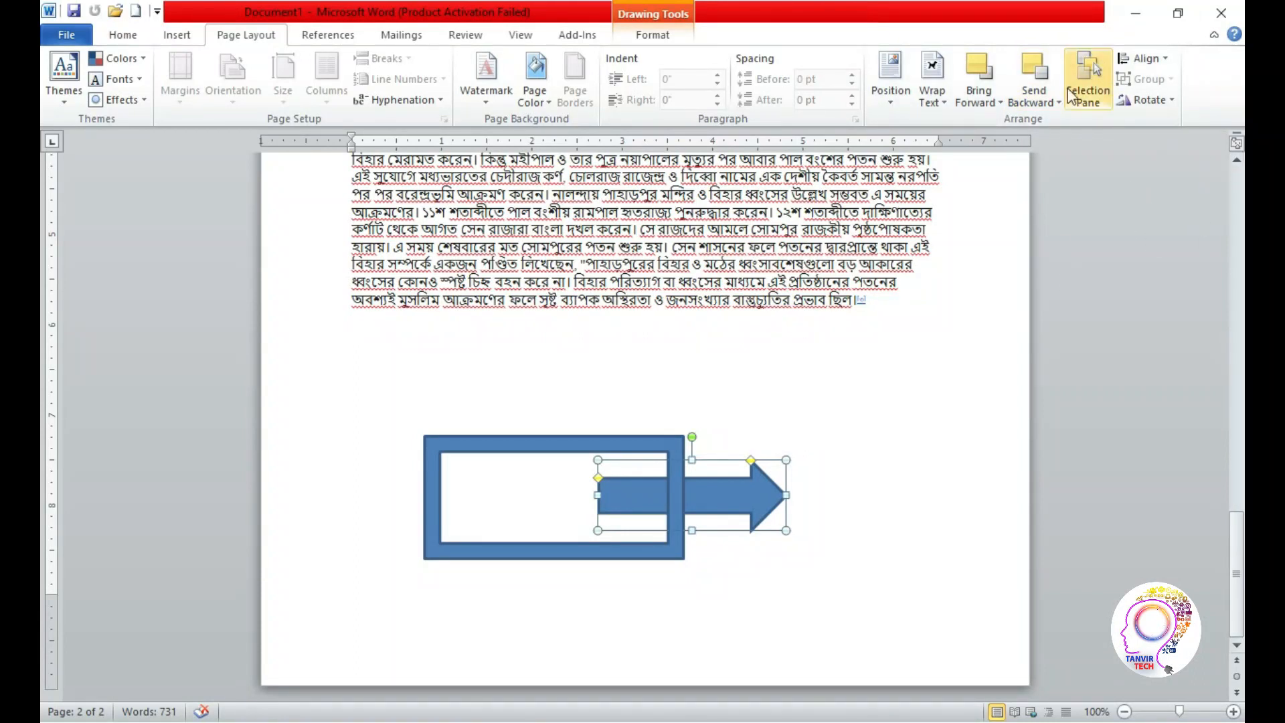
# Select the whole opening paragraph on page 1 and look over the Align options and the Page Setup margin settings
pyautogui.moveTo(1237, 554); pyautogui.dragTo(1226, 267)
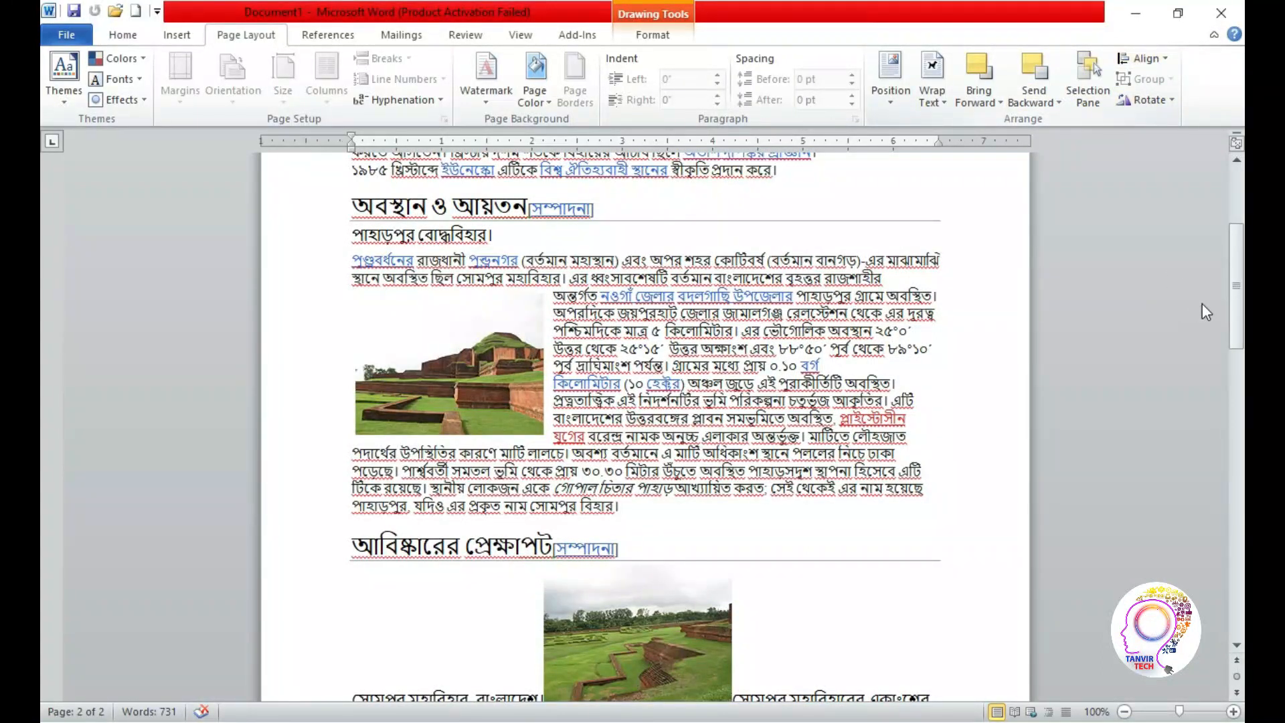
pyautogui.moveTo(1237, 287); pyautogui.dragTo(1236, 231)
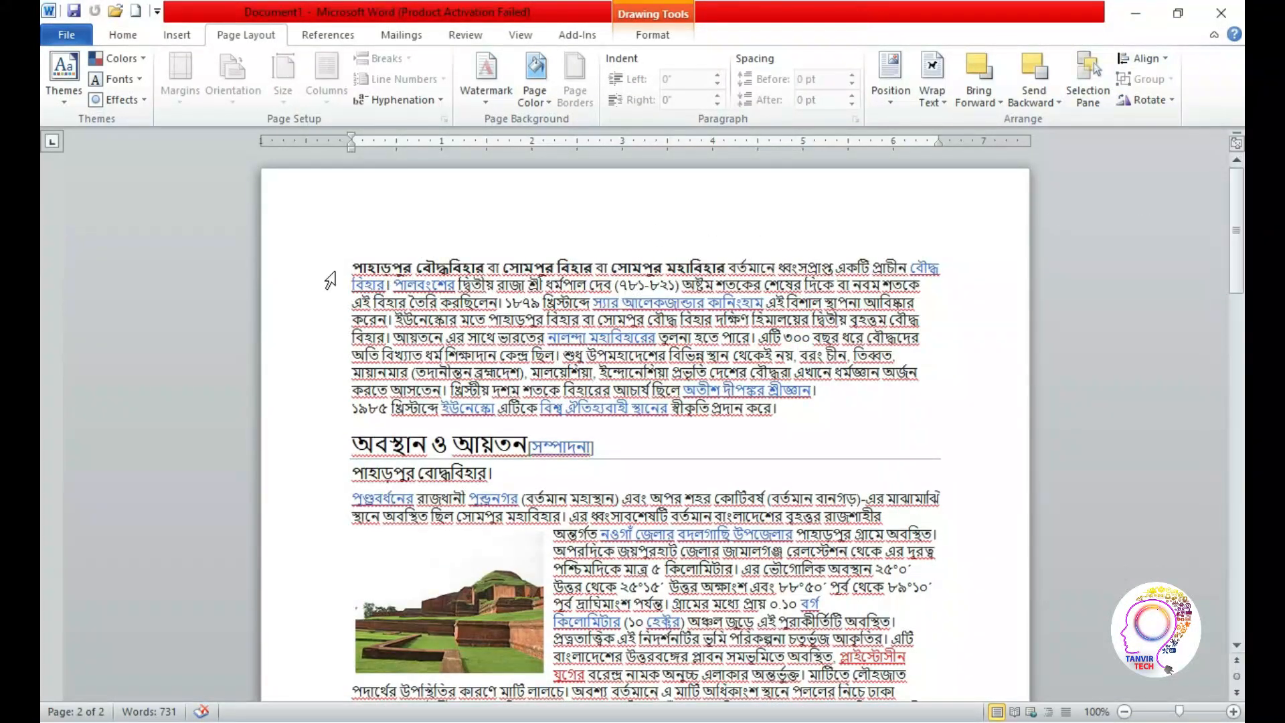
pyautogui.click(422, 336)
pyautogui.moveTo(360, 263); pyautogui.dragTo(790, 409)
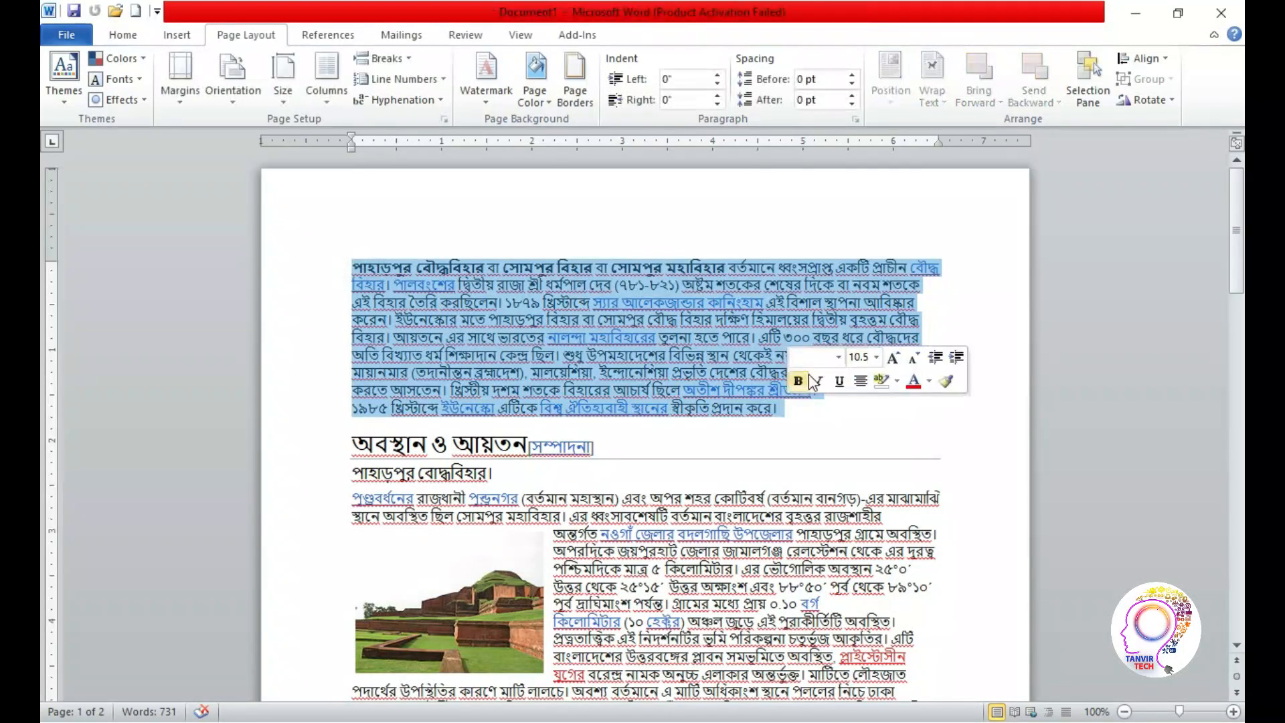
pyautogui.click(1168, 60)
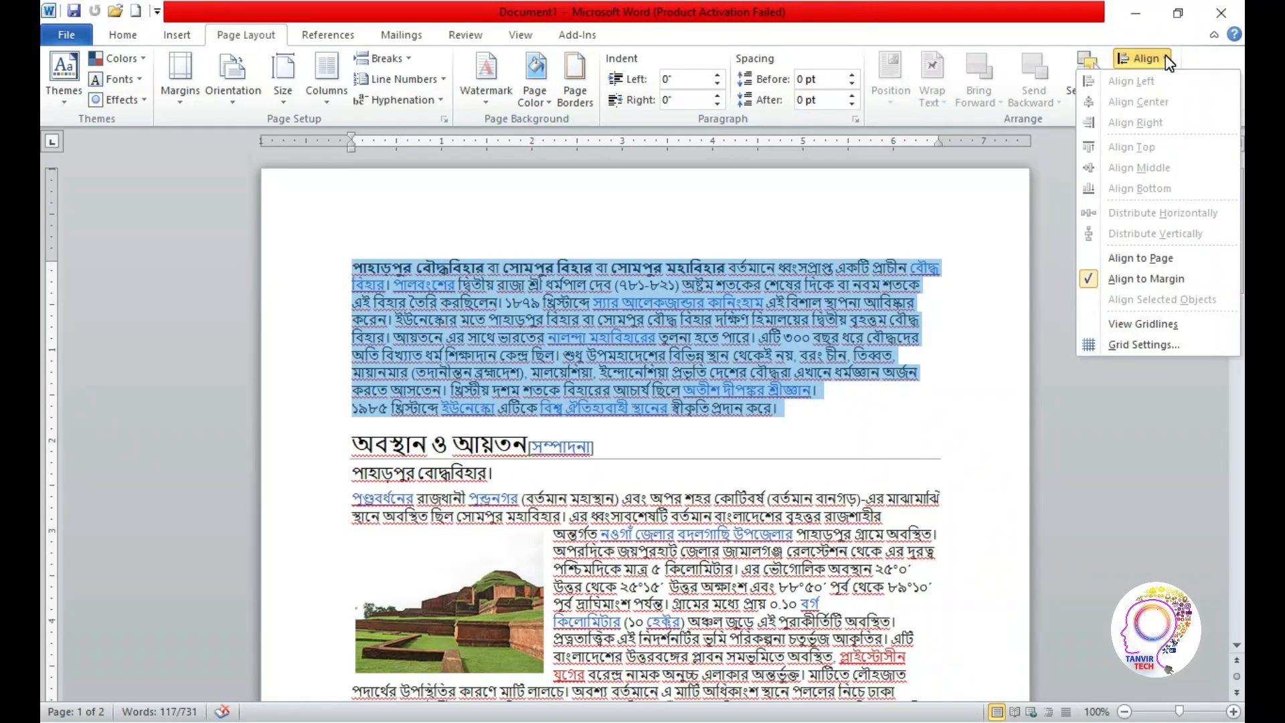
pyautogui.click(1166, 56)
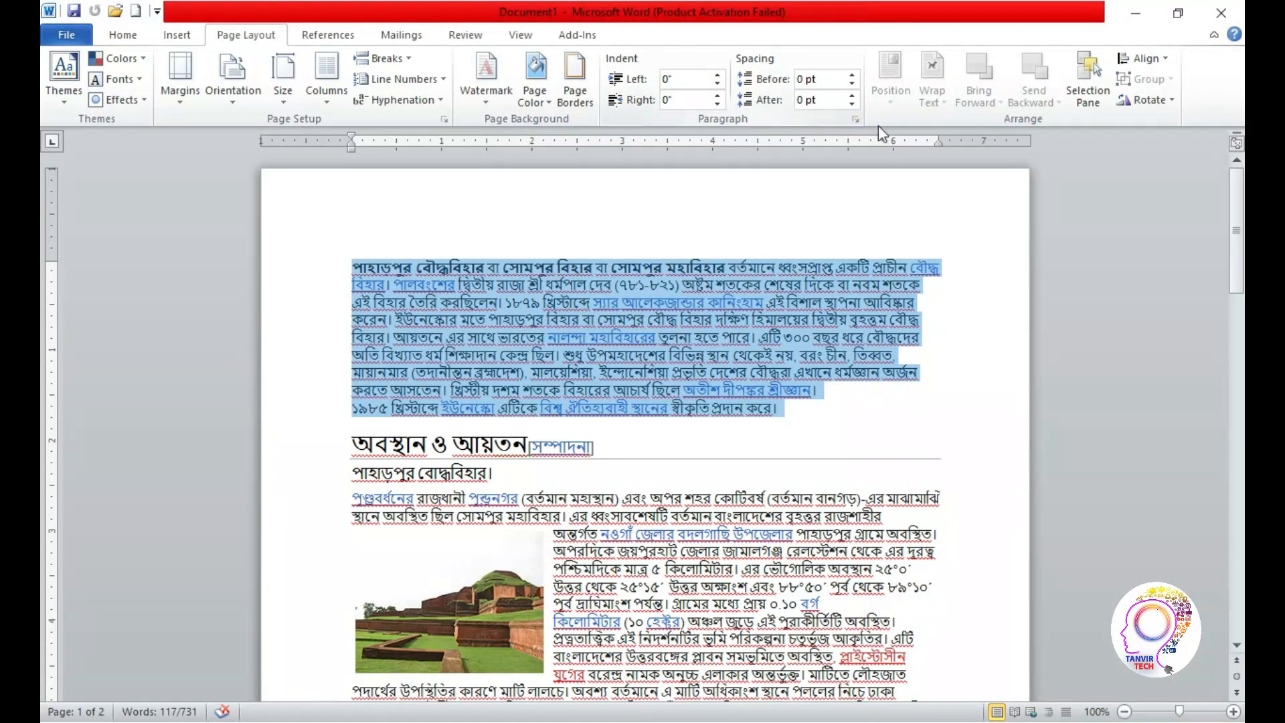
pyautogui.click(443, 118)
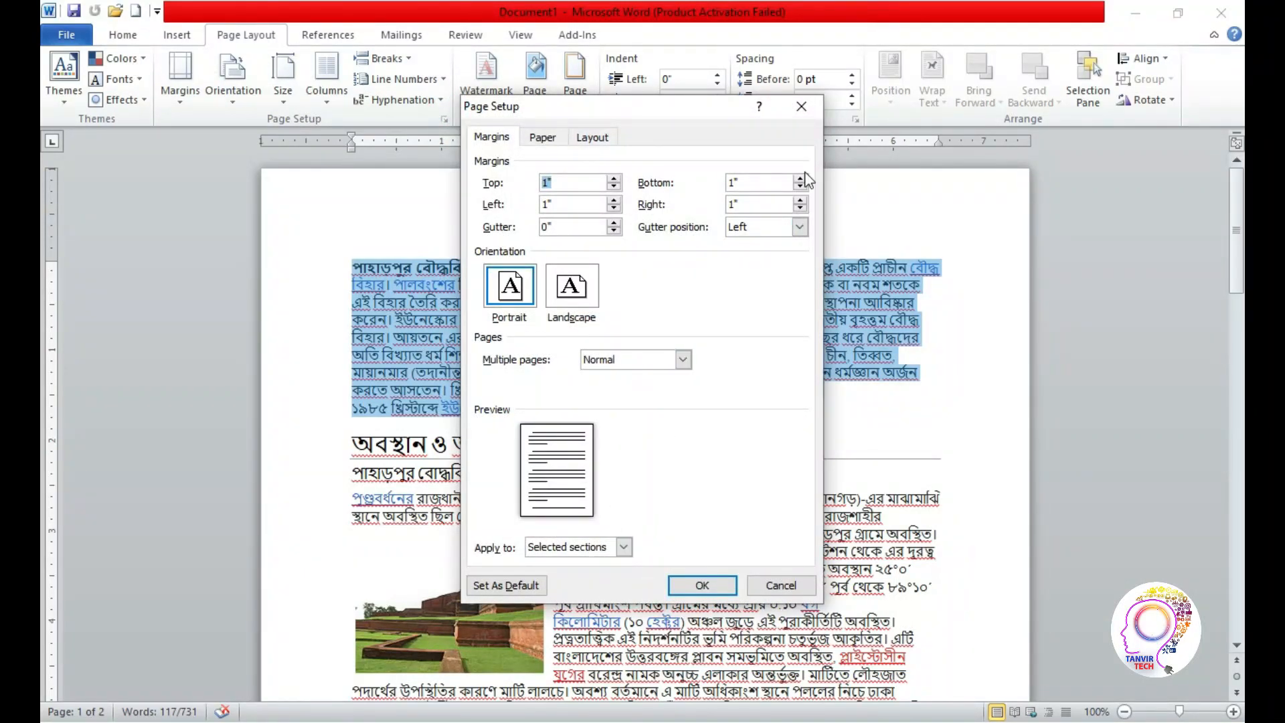
pyautogui.click(802, 107)
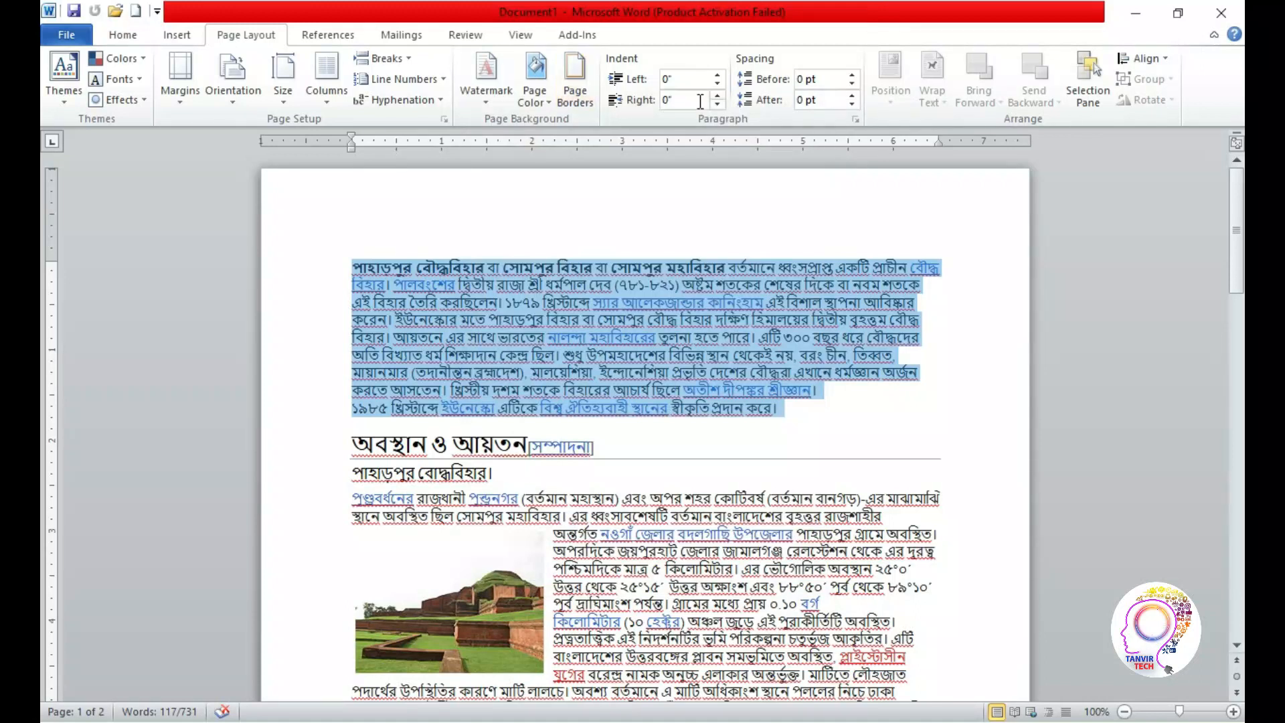
# Set the selected opening paragraph's alignment to Centered in the paragraph settings
pyautogui.click(856, 119)
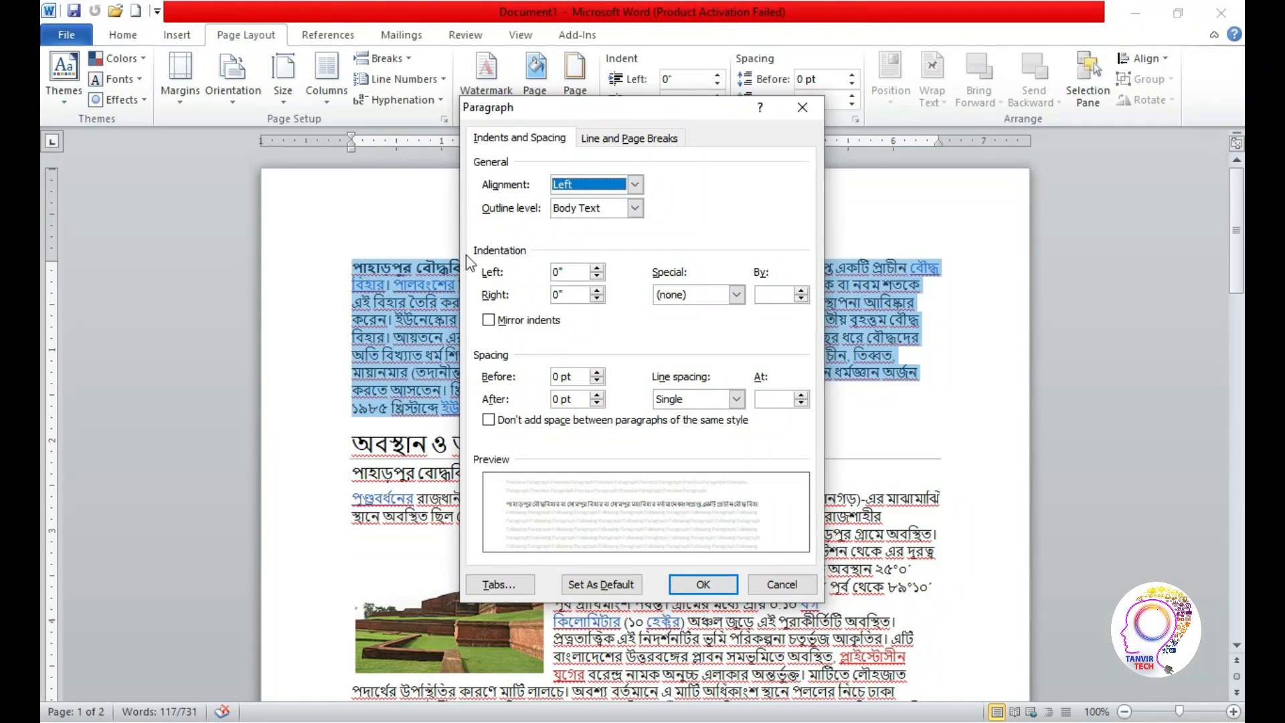
pyautogui.moveTo(652, 108); pyautogui.dragTo(267, 182)
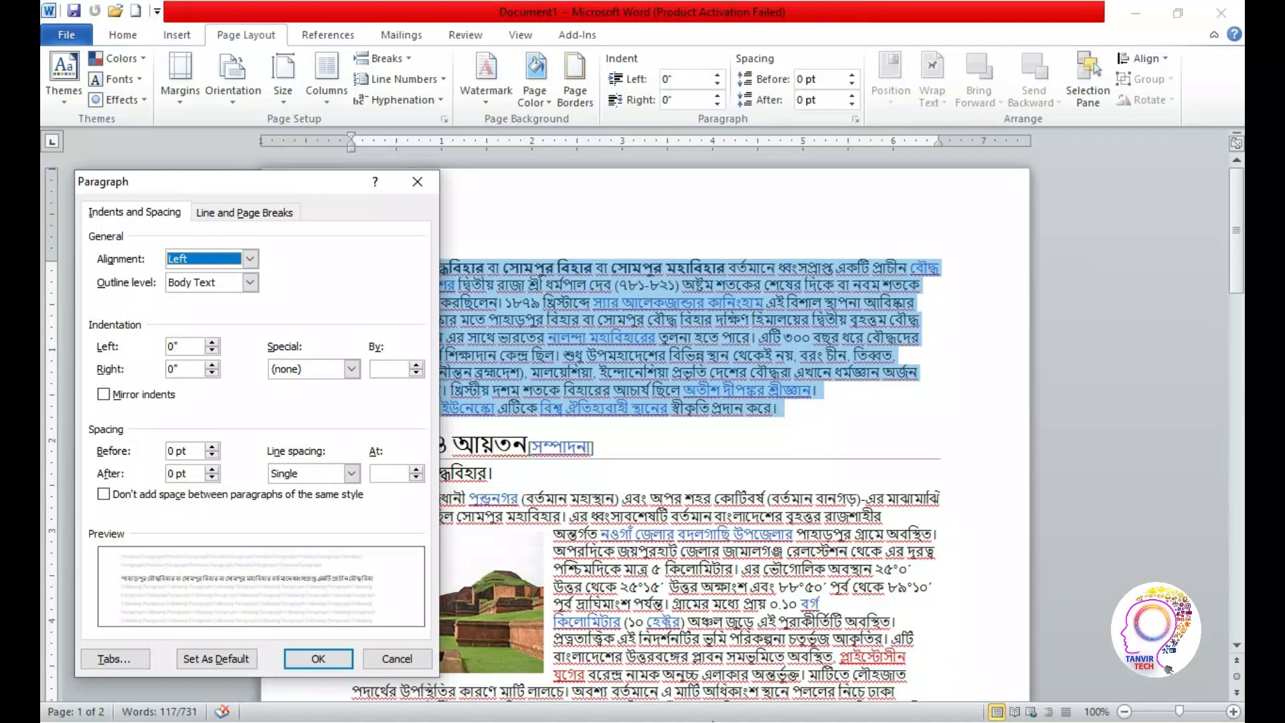
pyautogui.moveTo(287, 181); pyautogui.dragTo(333, 454)
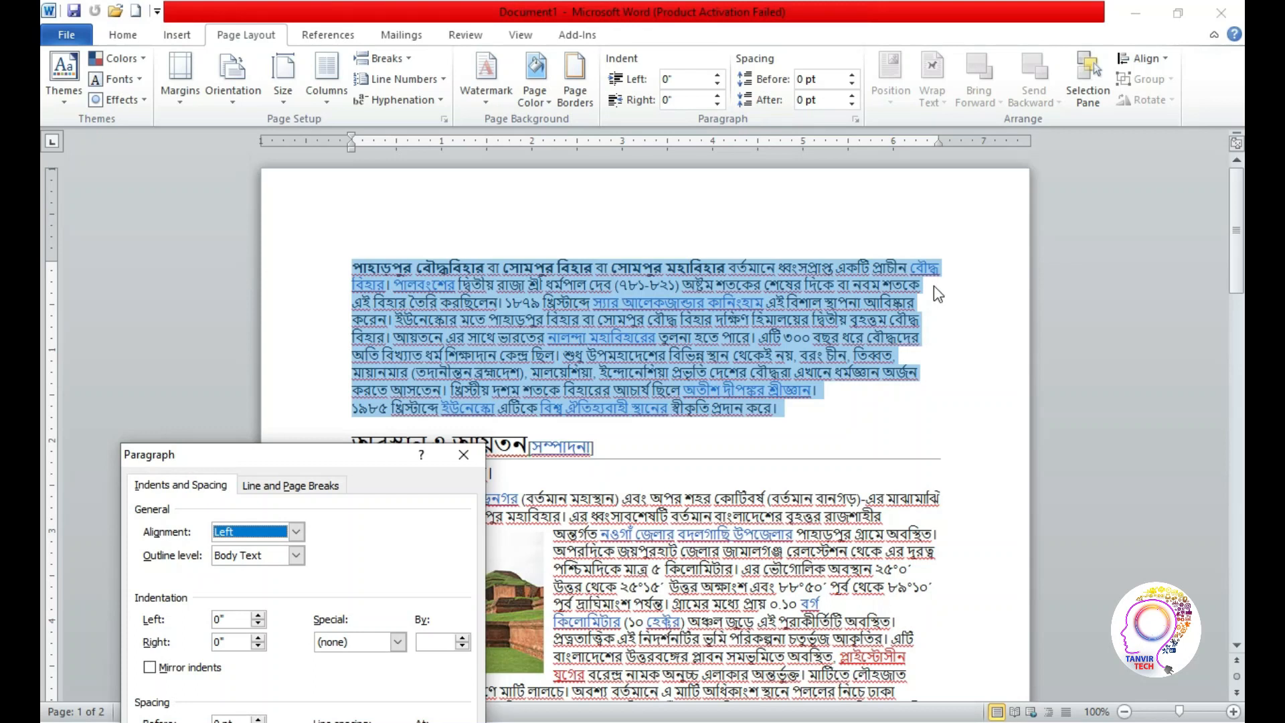
pyautogui.click(294, 532)
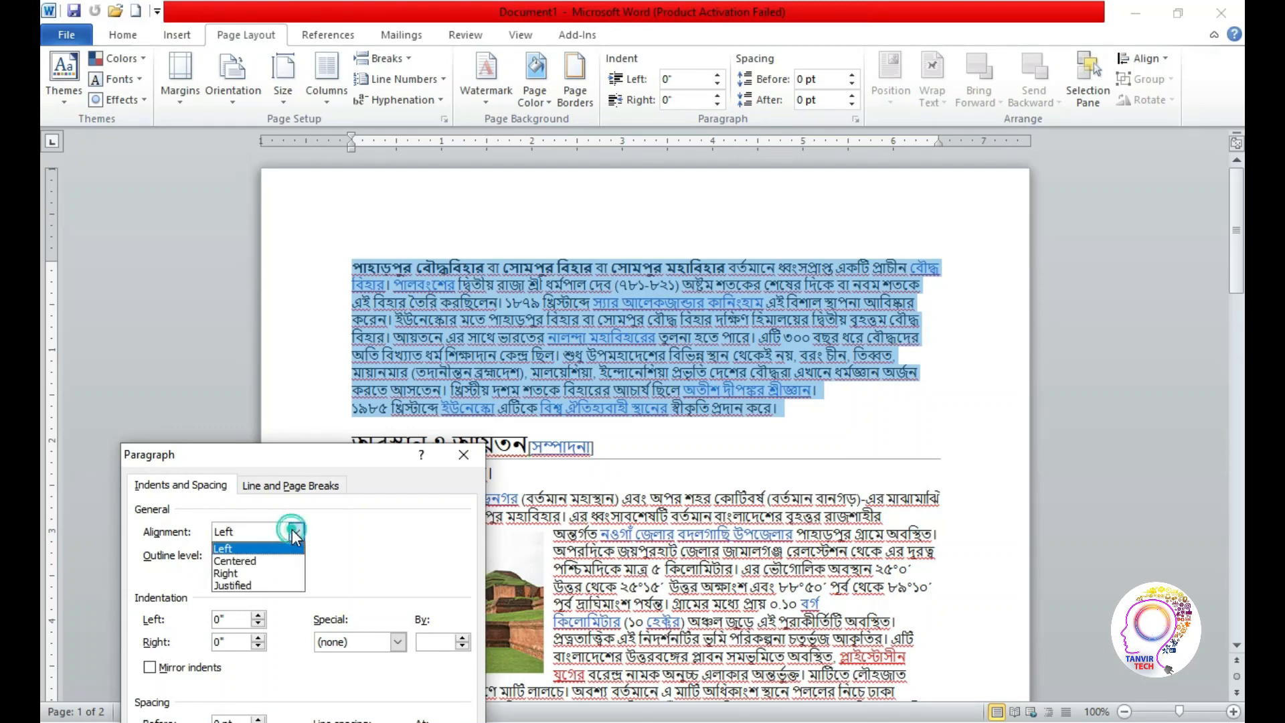
pyautogui.click(249, 563)
pyautogui.moveTo(336, 456); pyautogui.dragTo(267, 191)
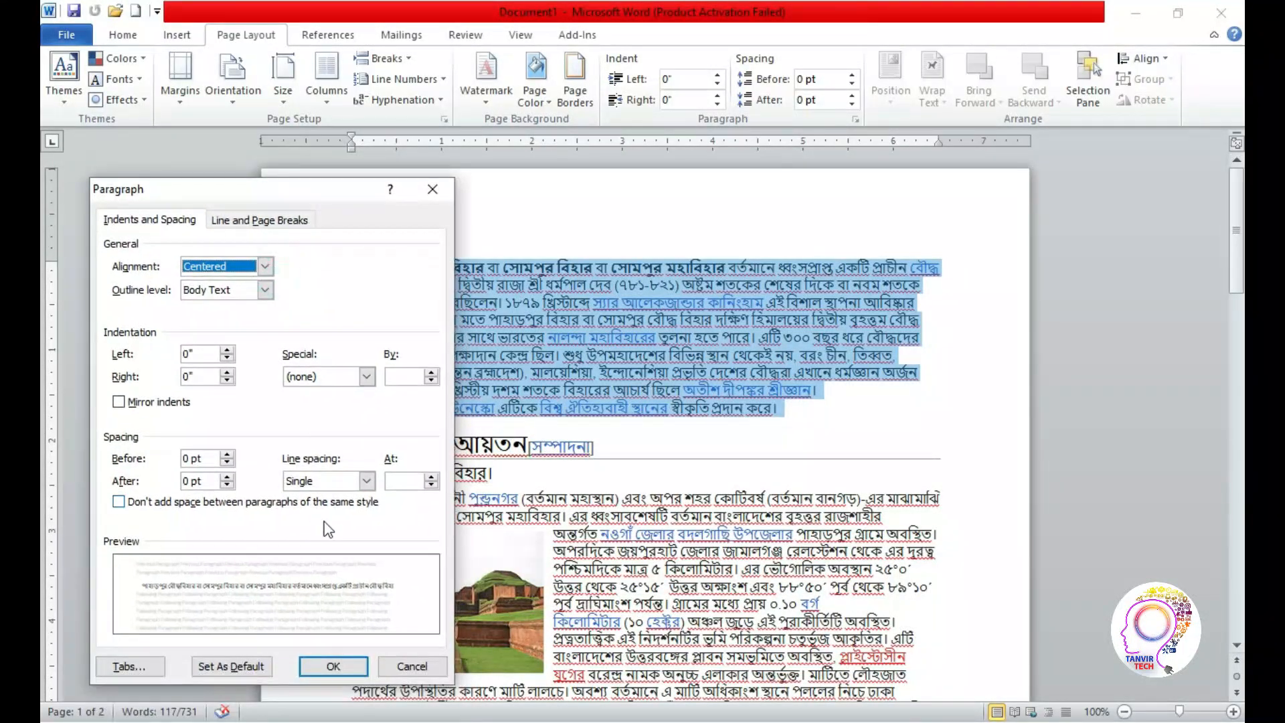
pyautogui.click(334, 667)
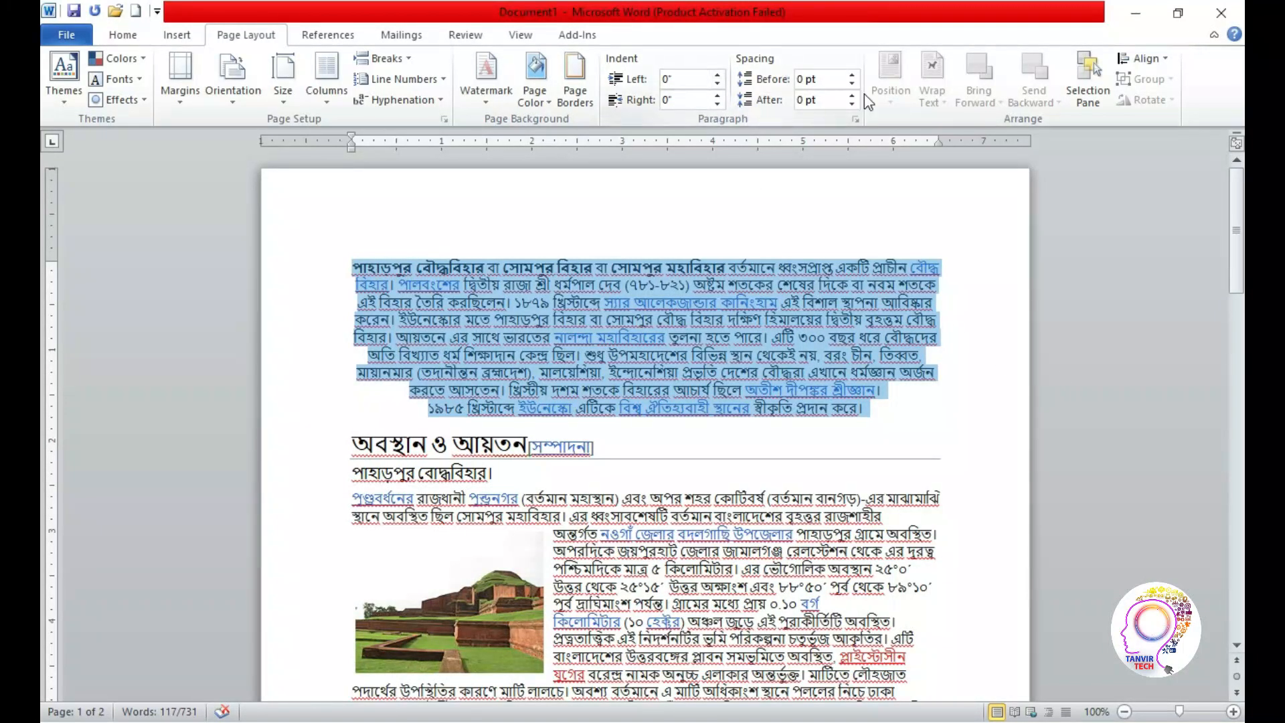
# Try Right as the opening paragraph's alignment, and apply Justified instead
pyautogui.click(856, 119)
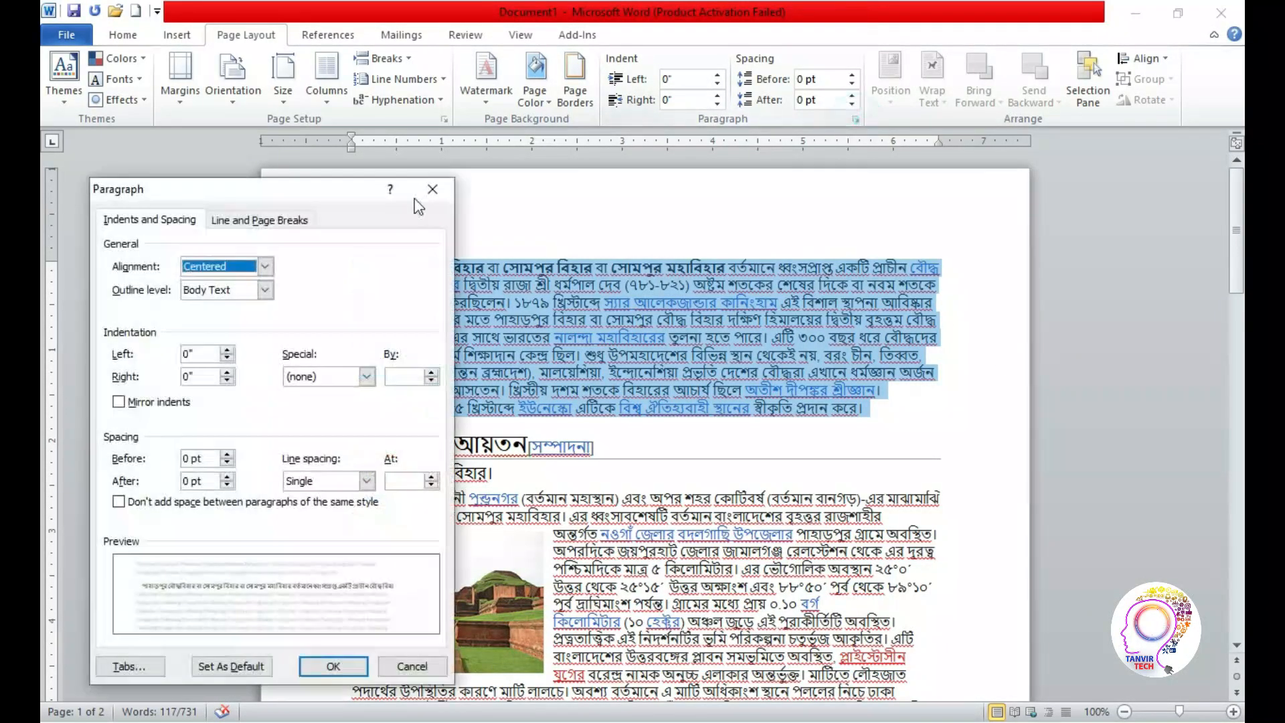
pyautogui.click(265, 265)
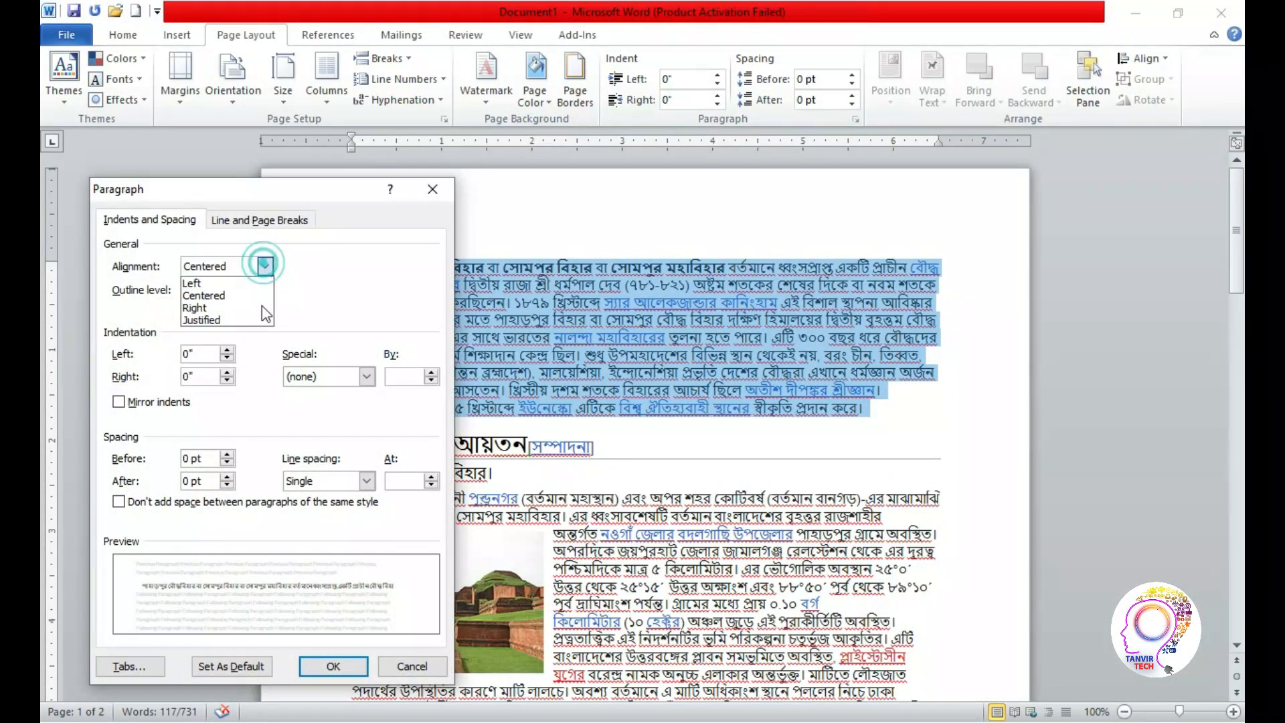
pyautogui.click(207, 308)
pyautogui.click(266, 267)
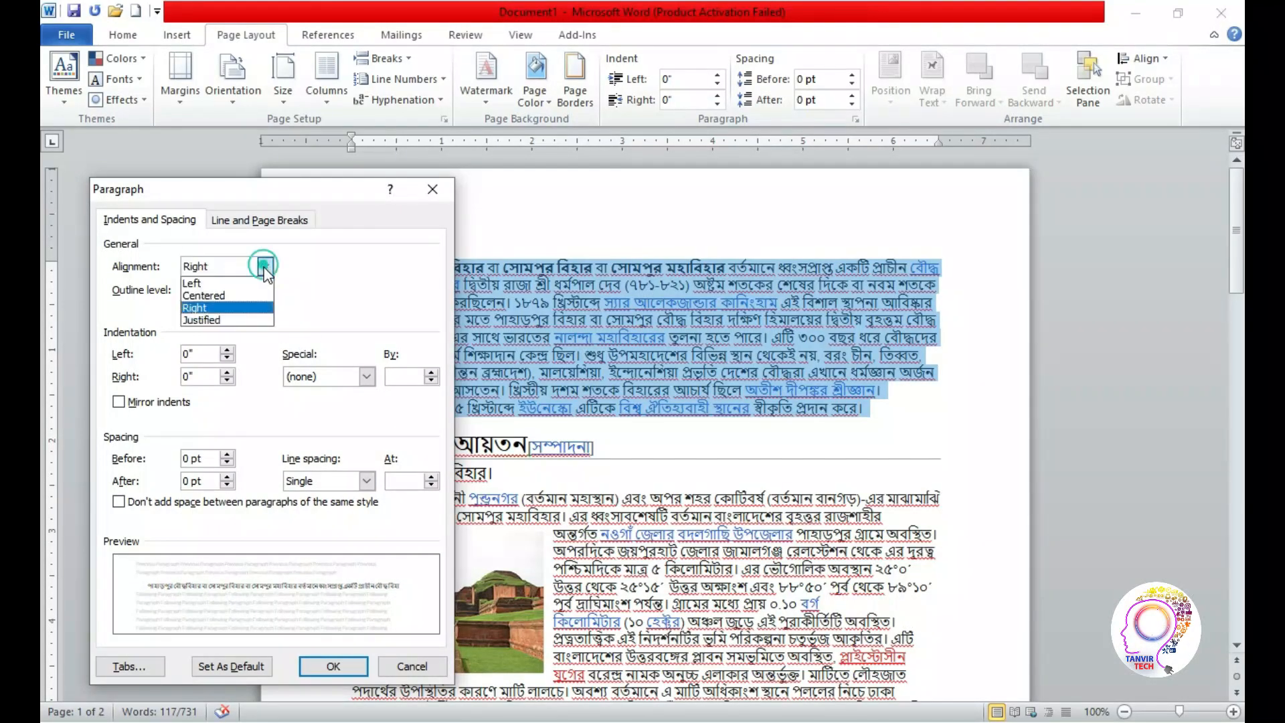
pyautogui.click(225, 324)
pyautogui.click(354, 669)
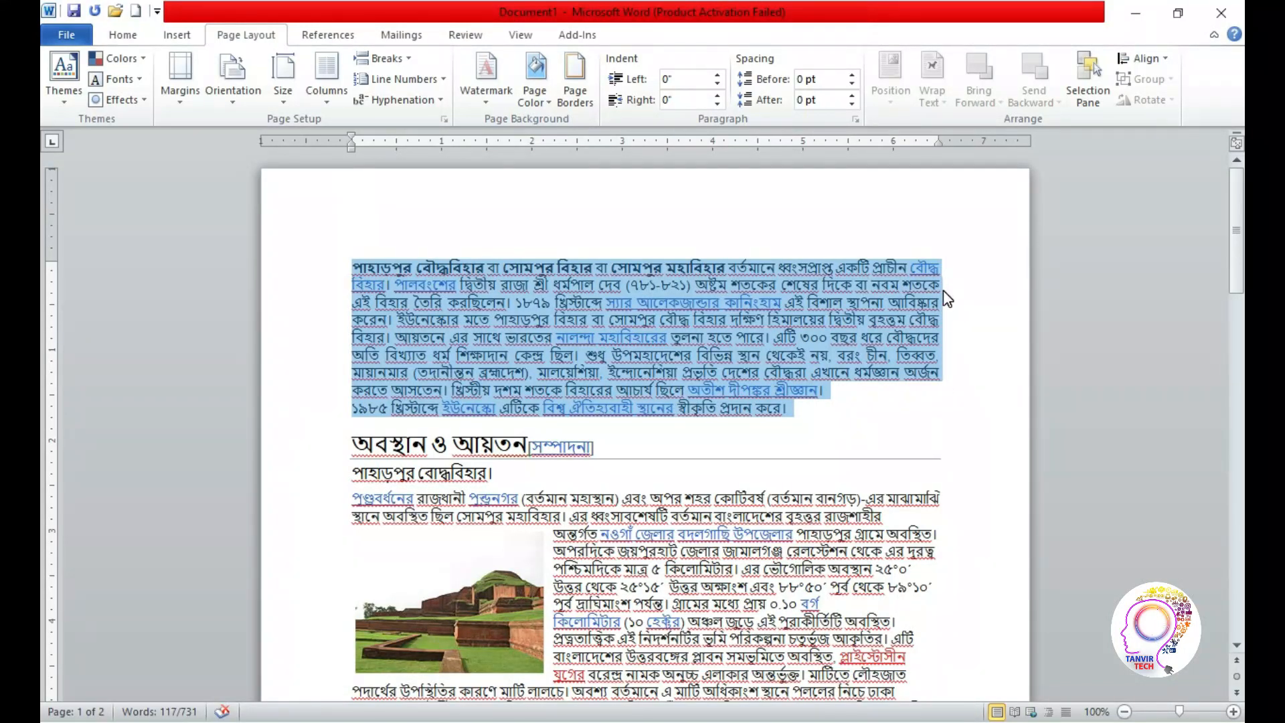
# Switch the object alignment reference to Align to Page
pyautogui.click(1162, 61)
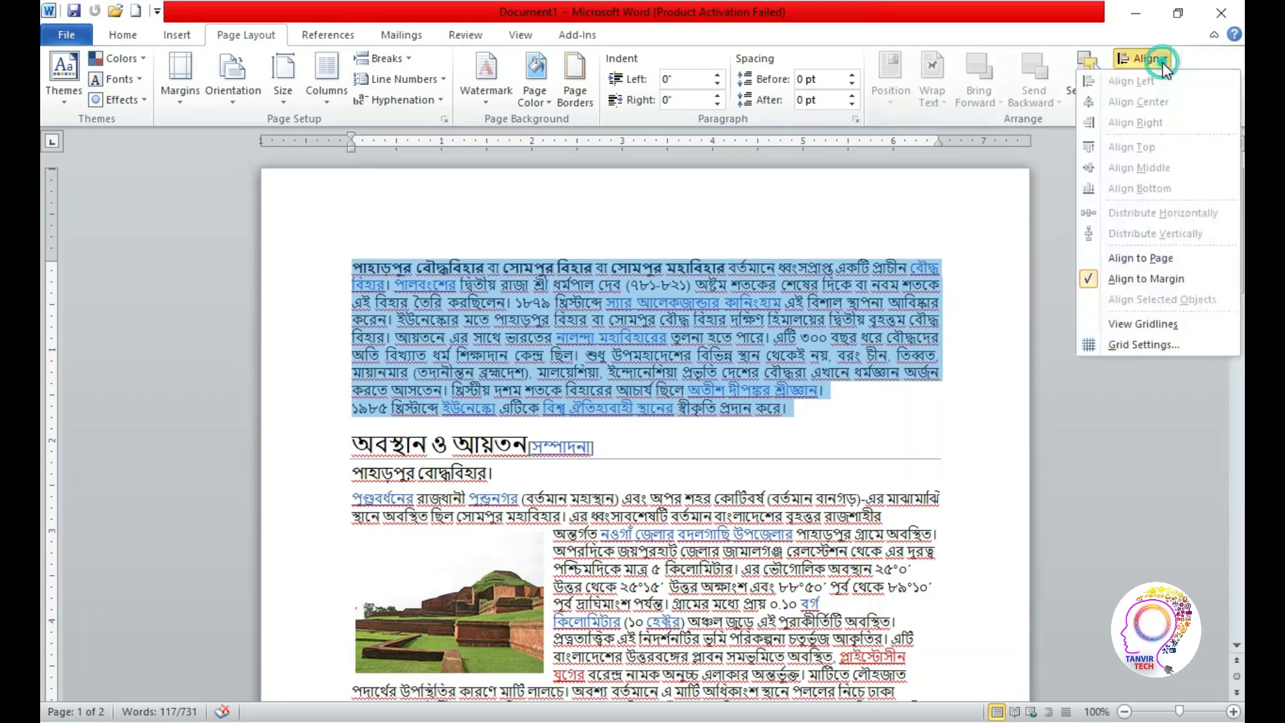
pyautogui.click(1151, 263)
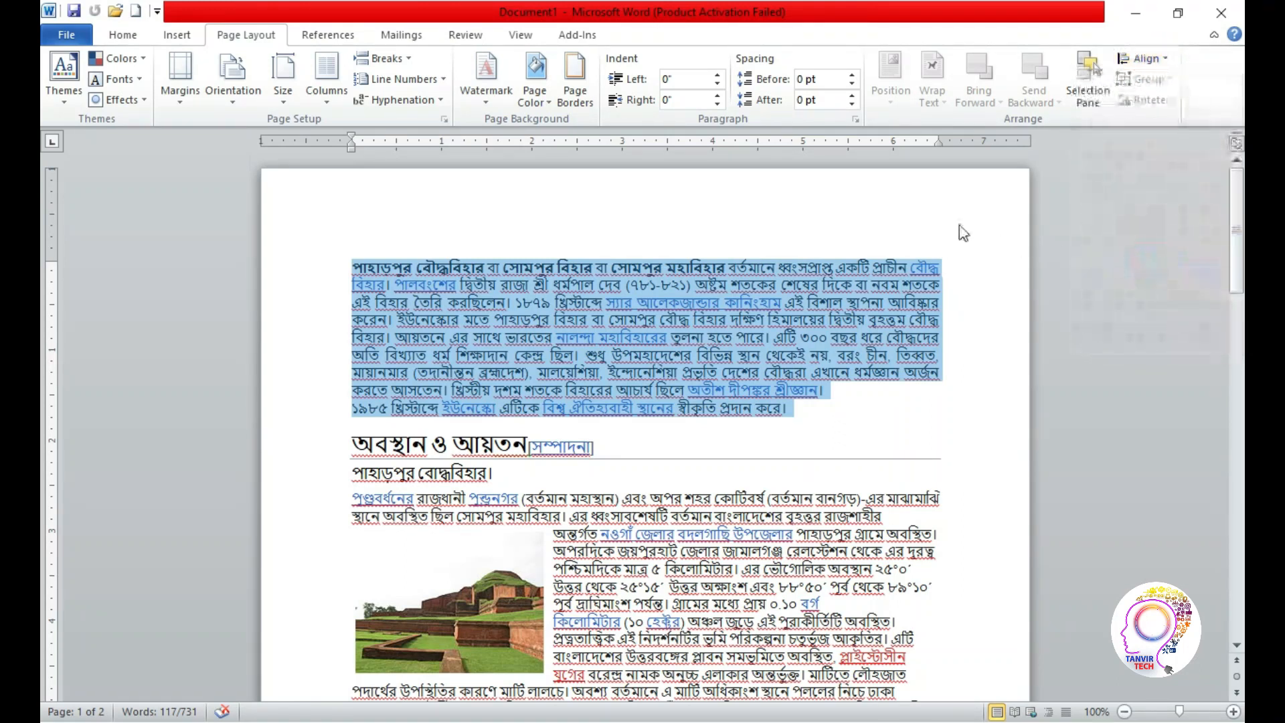
# Review the alignment choices in the paragraph settings, deselect the paragraph, and view the Align options again
pyautogui.click(855, 118)
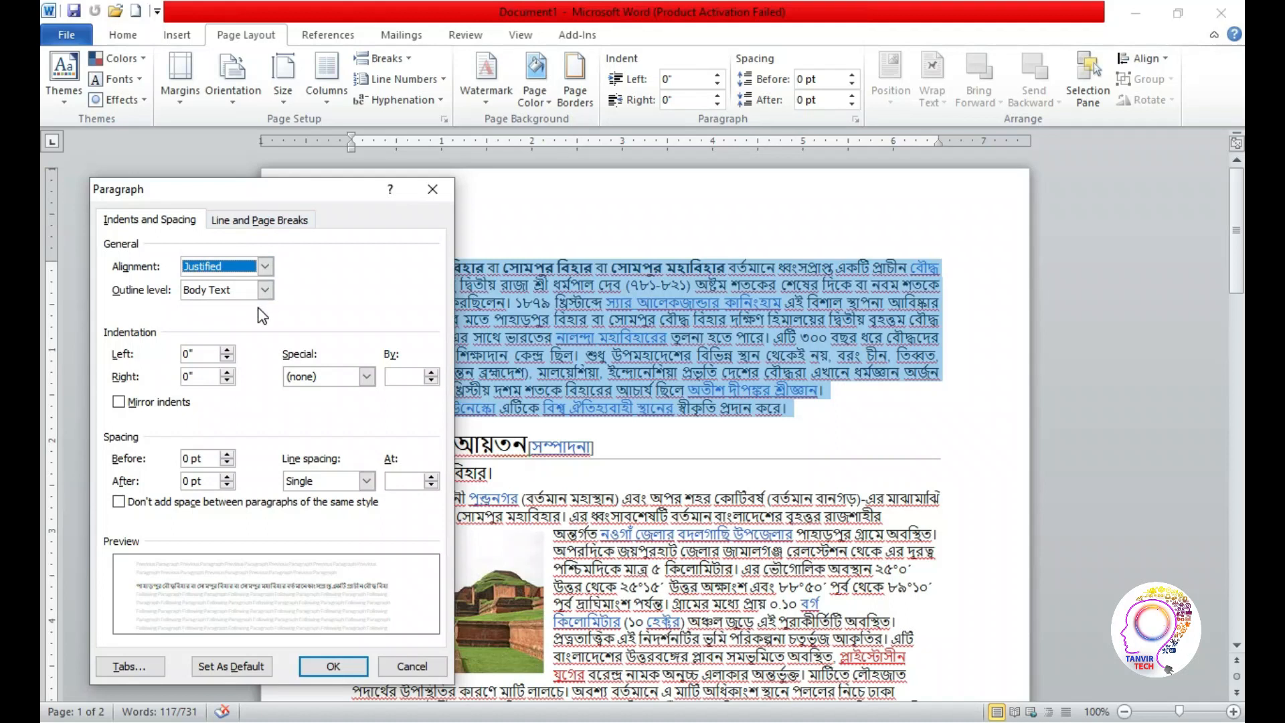
pyautogui.click(265, 266)
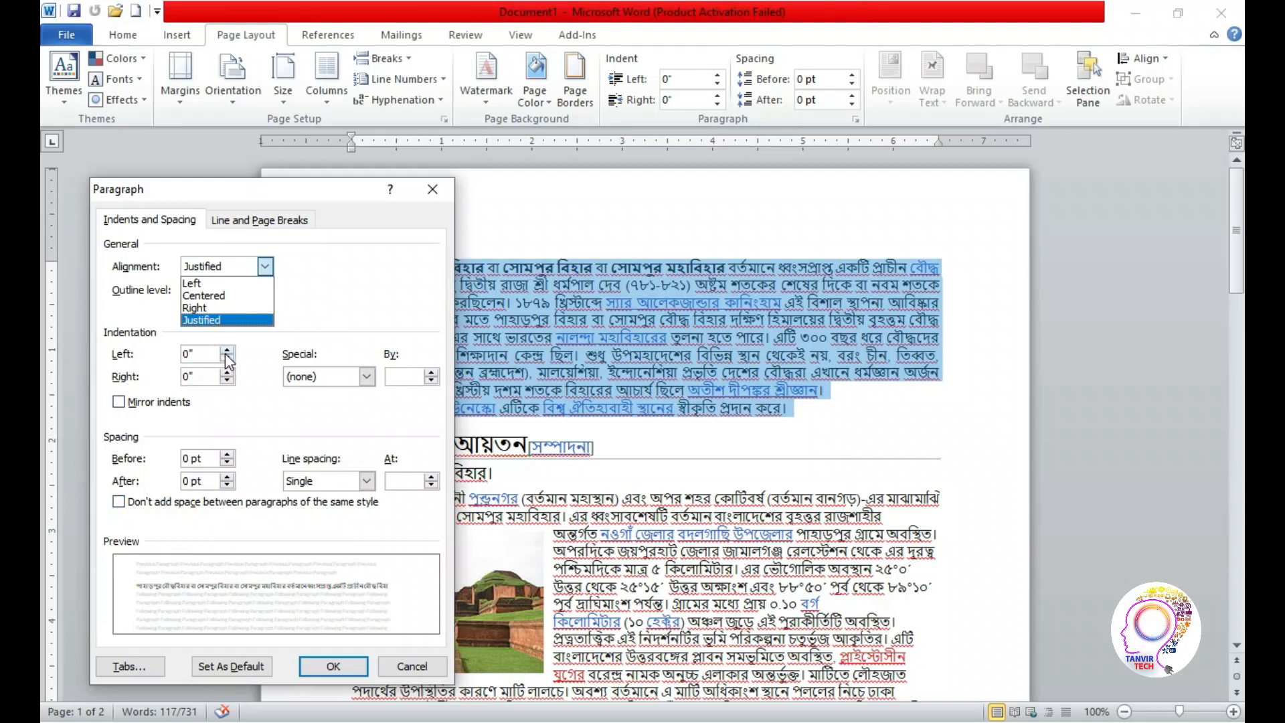
pyautogui.click(339, 669)
pyautogui.click(873, 313)
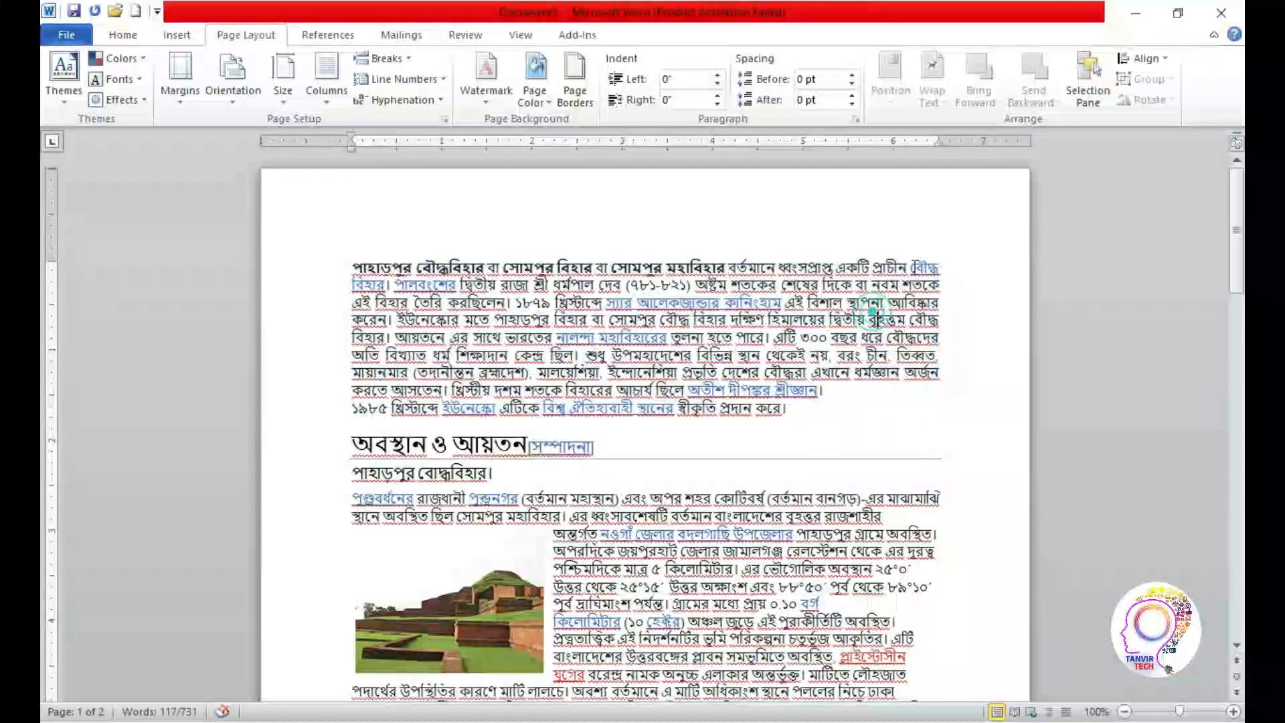
pyautogui.click(1167, 62)
pyautogui.click(1167, 62)
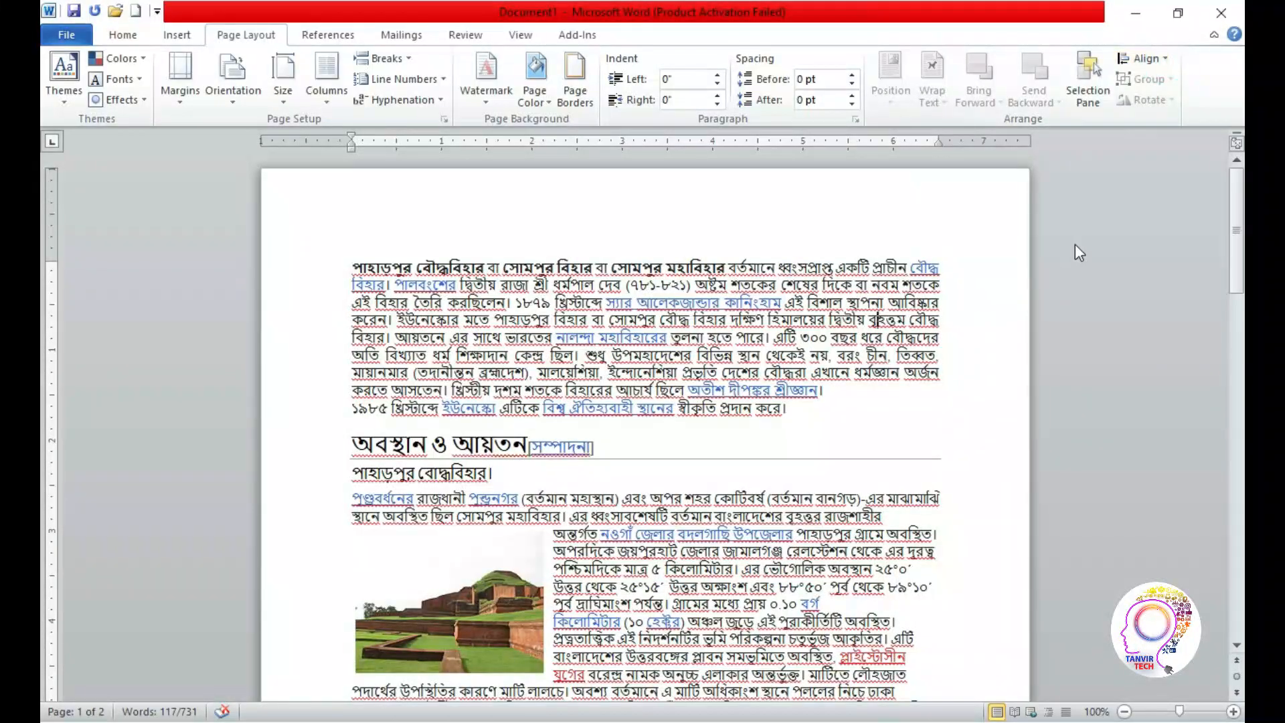
pyautogui.moveTo(1235, 248); pyautogui.dragTo(42, 237)
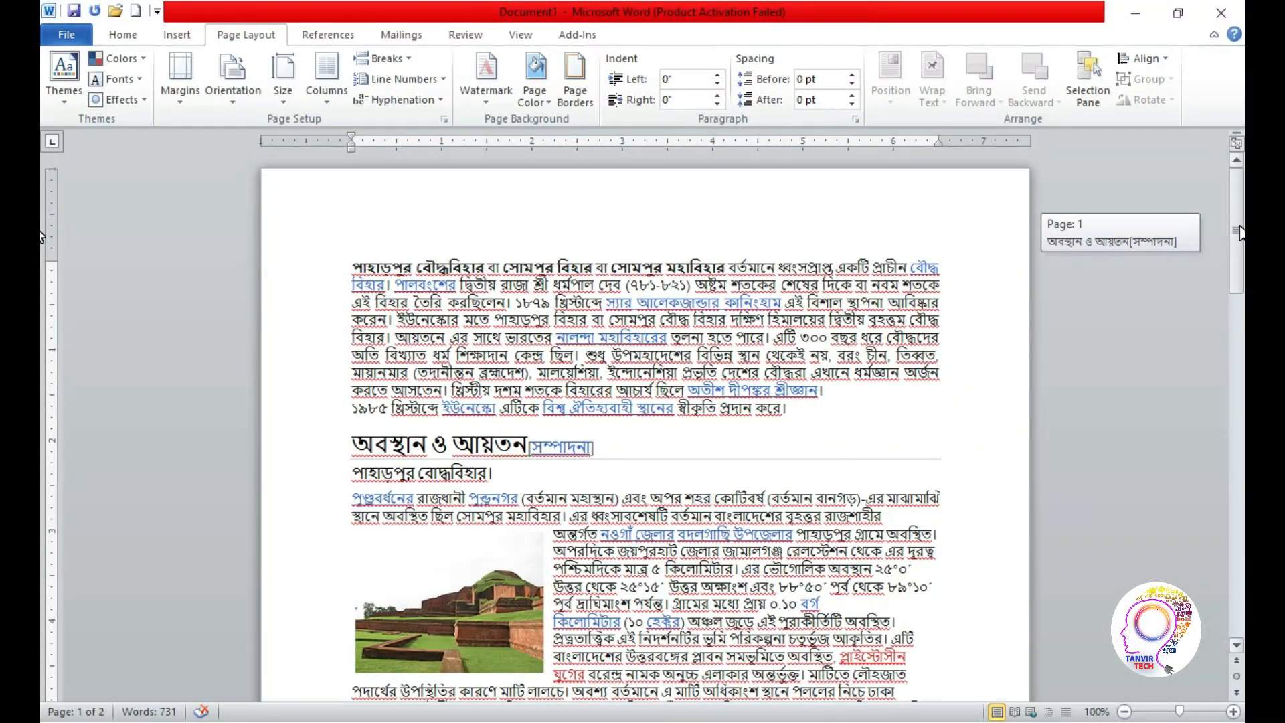
pyautogui.moveTo(42, 237); pyautogui.dragTo(42, 360)
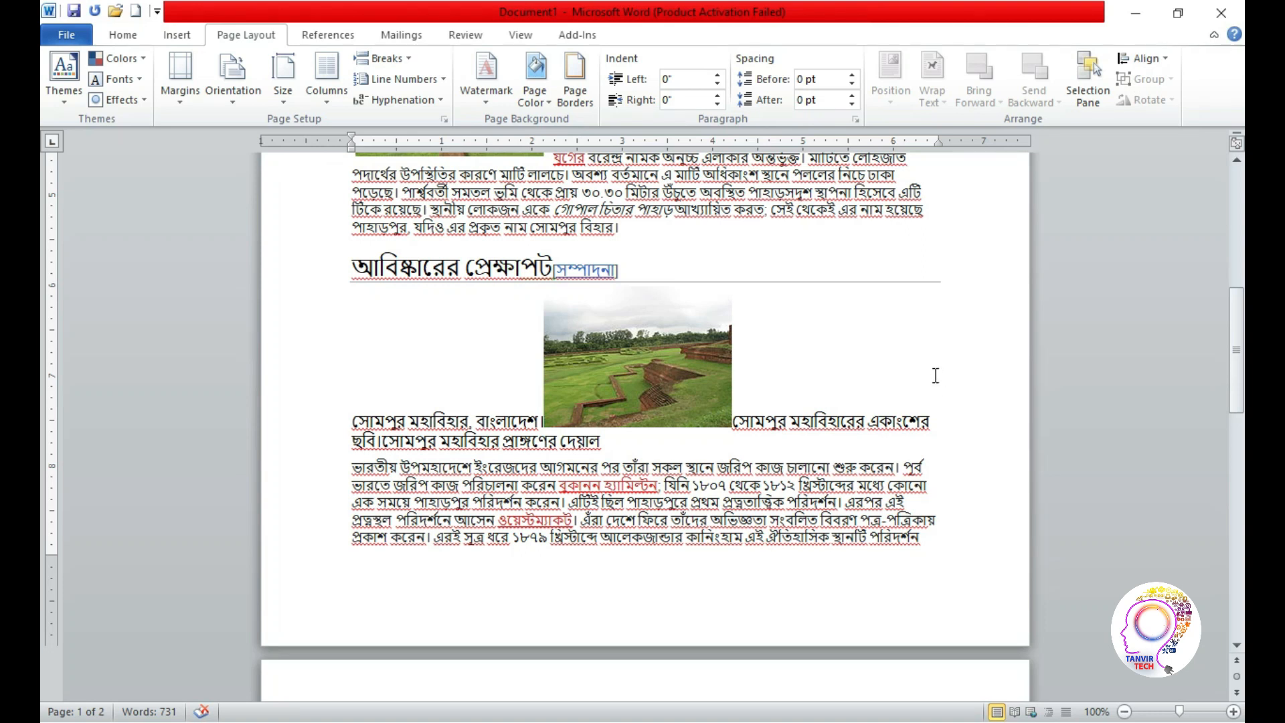
pyautogui.press('super')
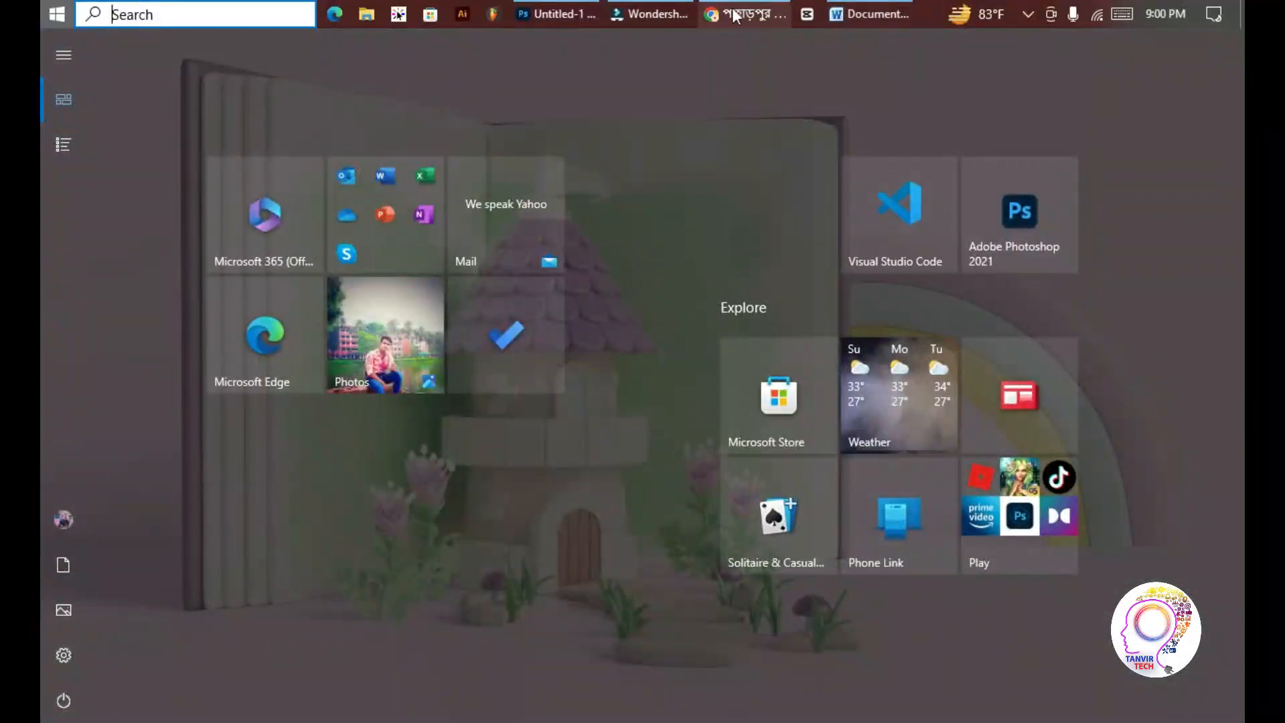
pyautogui.click(1033, 21)
pyautogui.click(1031, 20)
pyautogui.click(1031, 20)
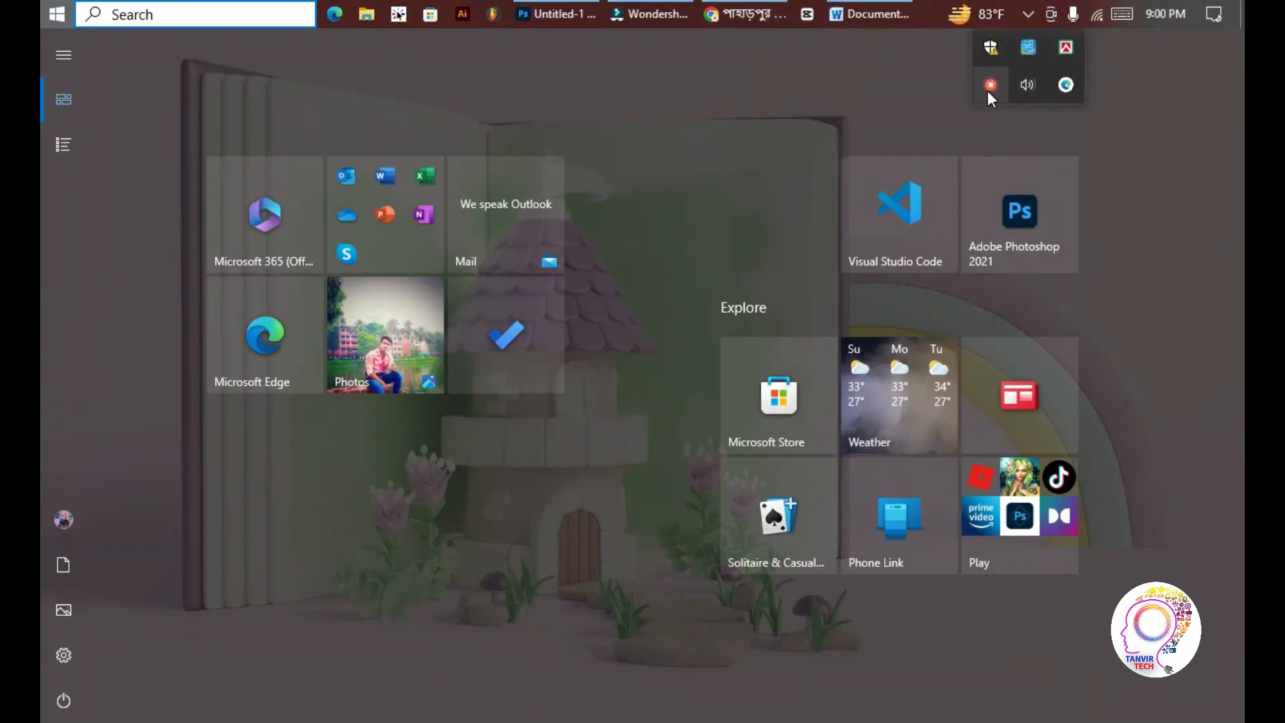